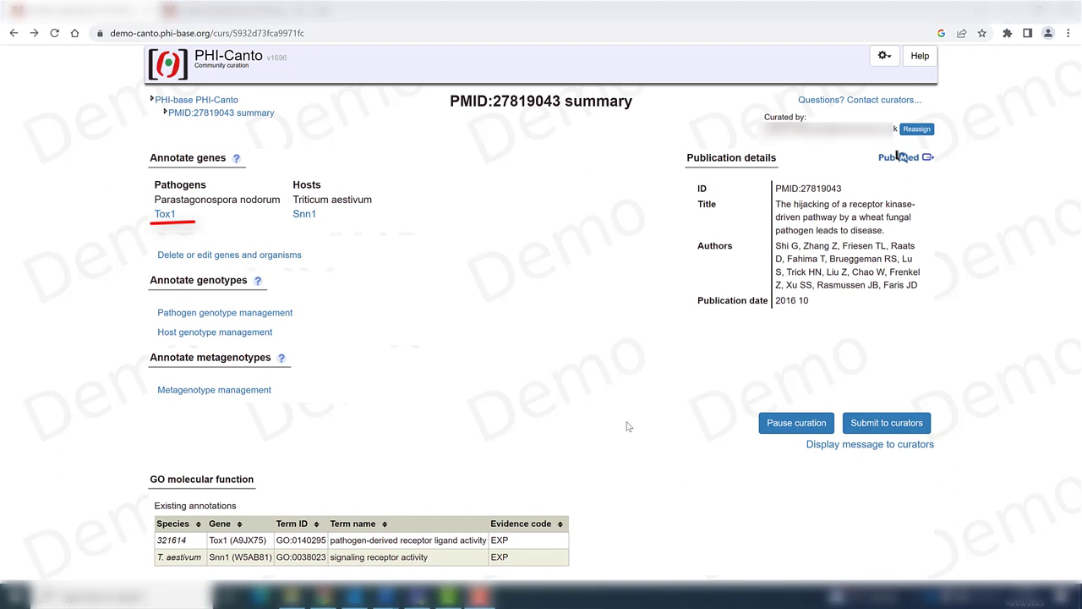
Start a GO biological process annotation for Tox1 using the term effector-mediated induction of plant hypersensitive response by symbiont (GO:0080185)
{"action": "left_click", "coordinate": [165, 214]}
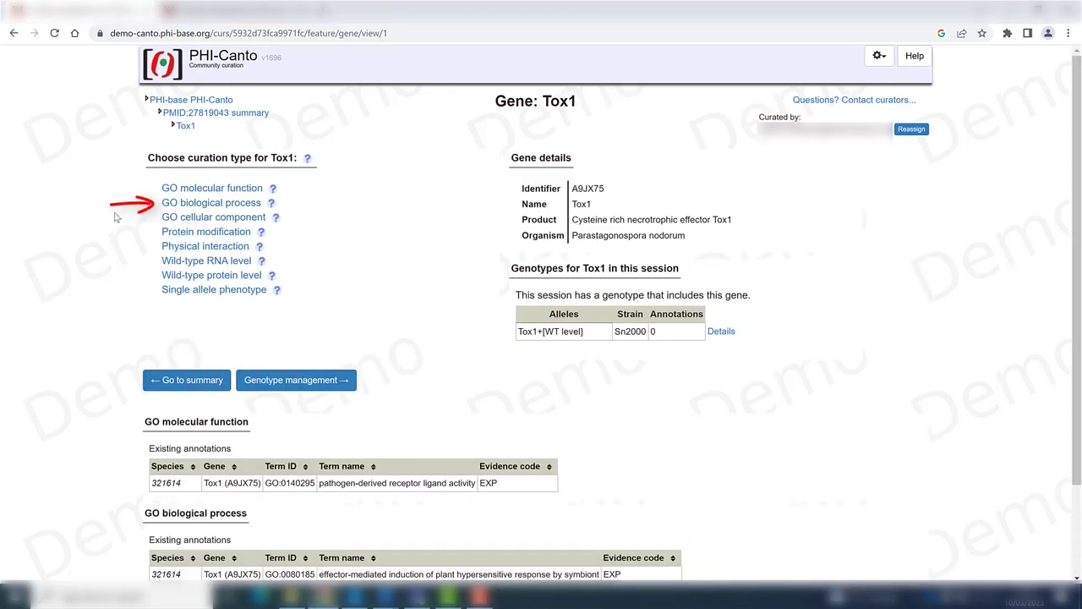
{"action": "left_click", "coordinate": [211, 203]}
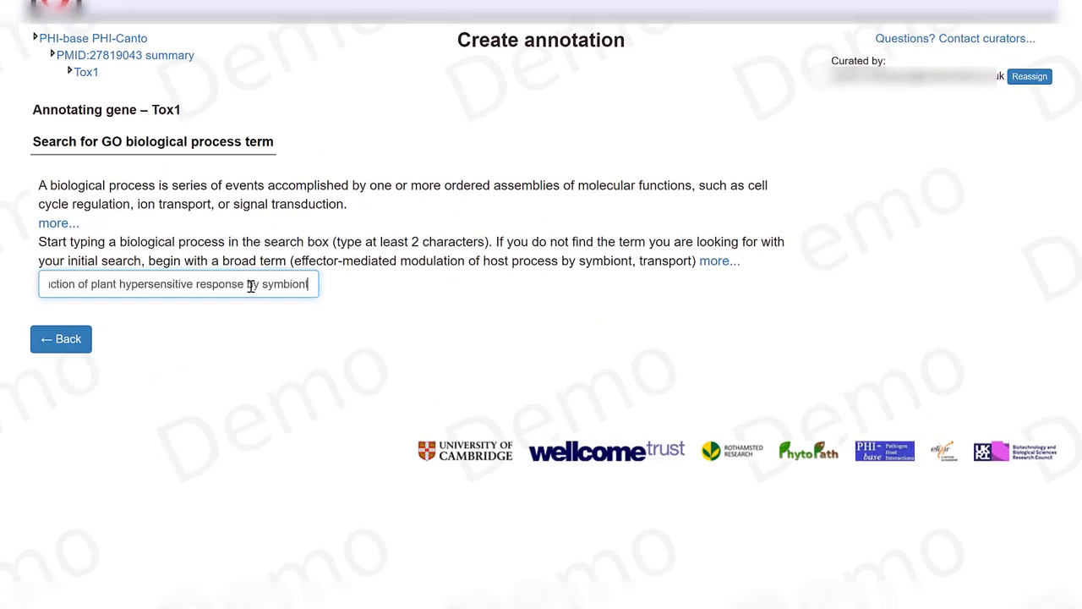
{"action": "type", "text": "effector-mediated induction of plant hypersensitive response by symbiont"}
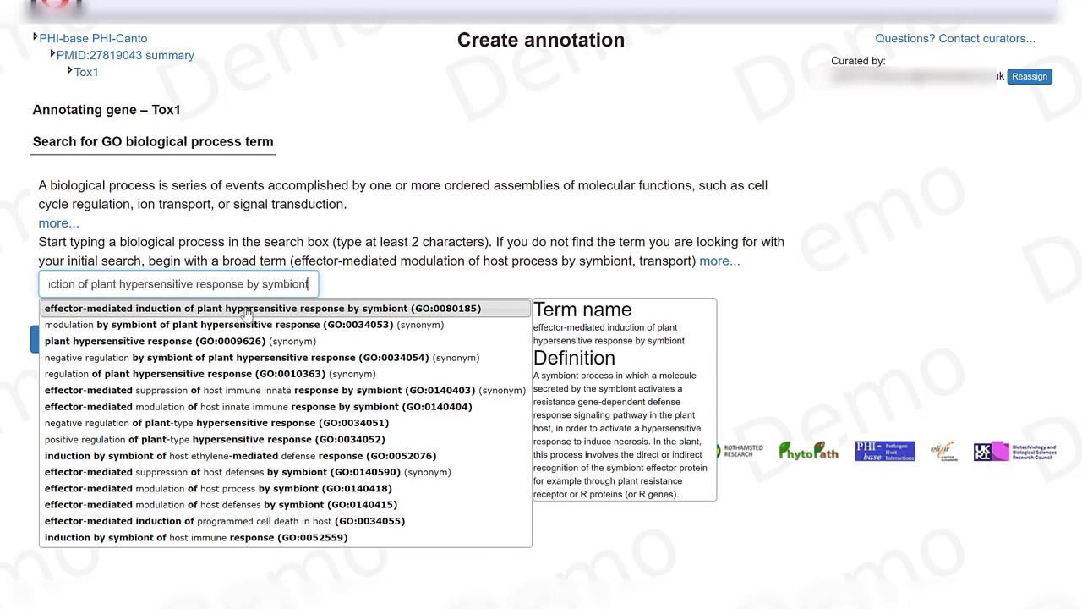
{"action": "left_click", "coordinate": [247, 313]}
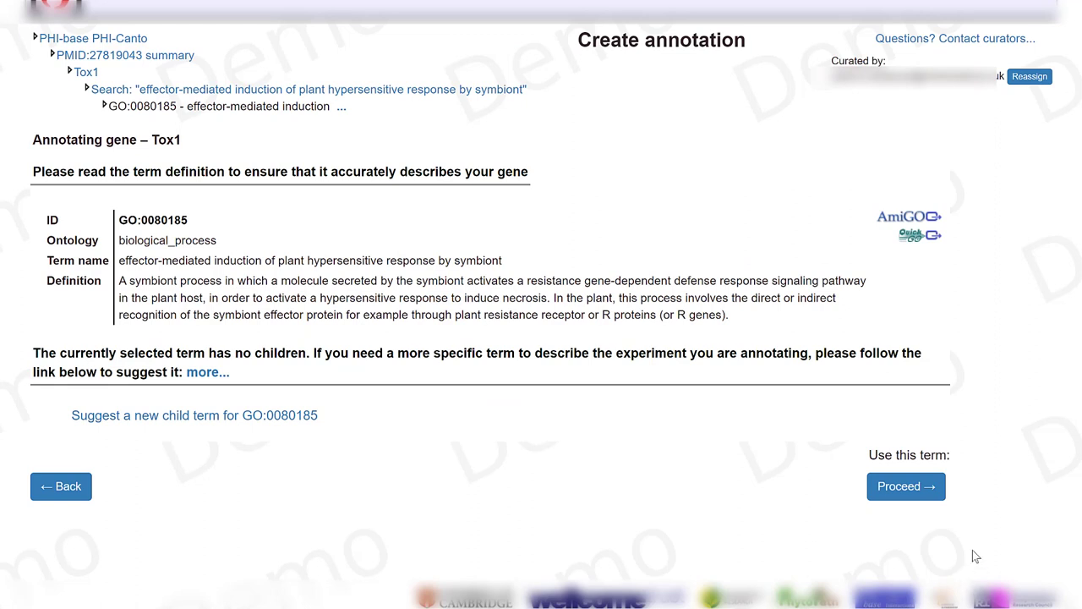
{"action": "left_click", "coordinate": [914, 488]}
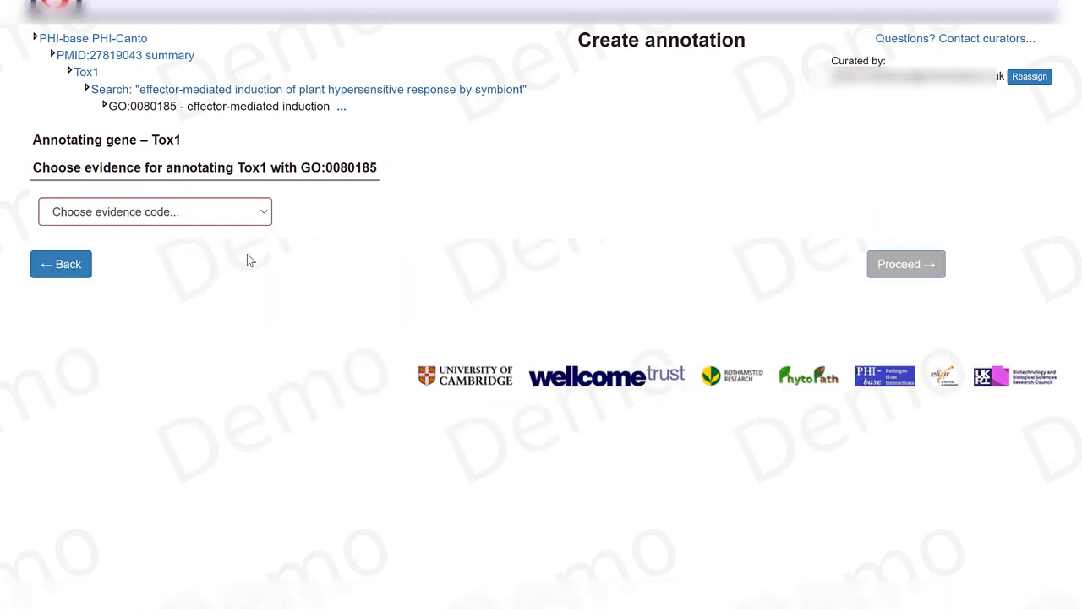
Set the evidence to Inferred from Experiment (EXP) and complete the biological process annotation without extensions, figure reference or comments
{"action": "left_click", "coordinate": [264, 218]}
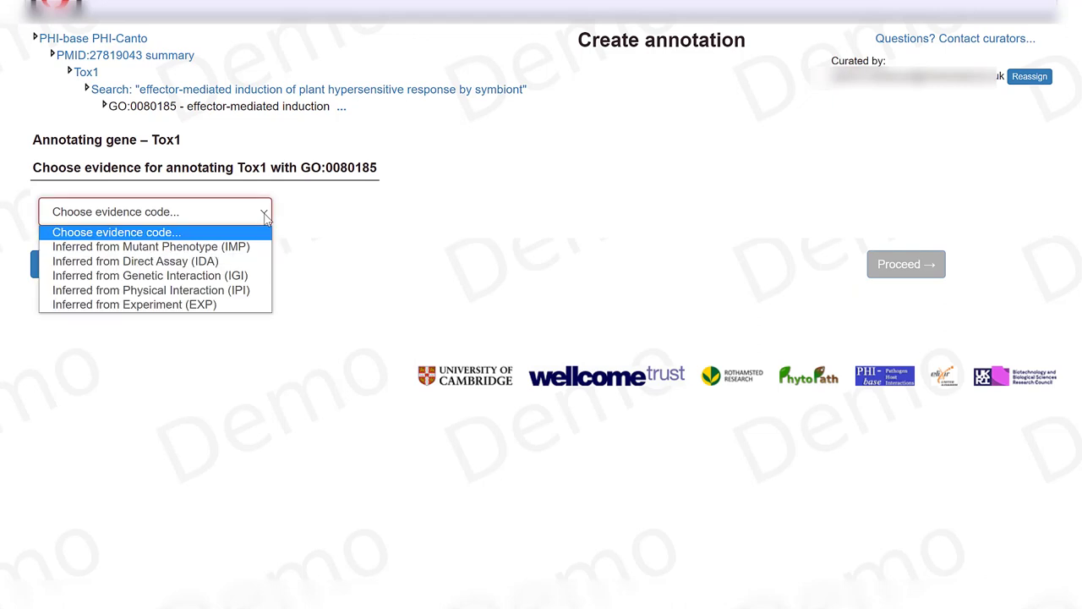
{"action": "left_click", "coordinate": [214, 304]}
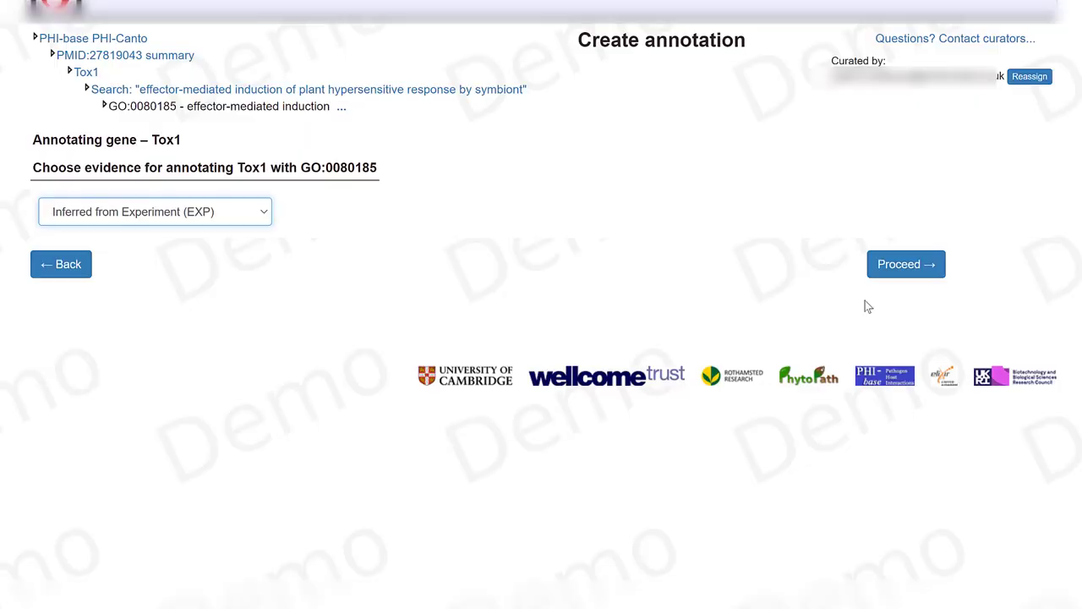
{"action": "left_click", "coordinate": [904, 279]}
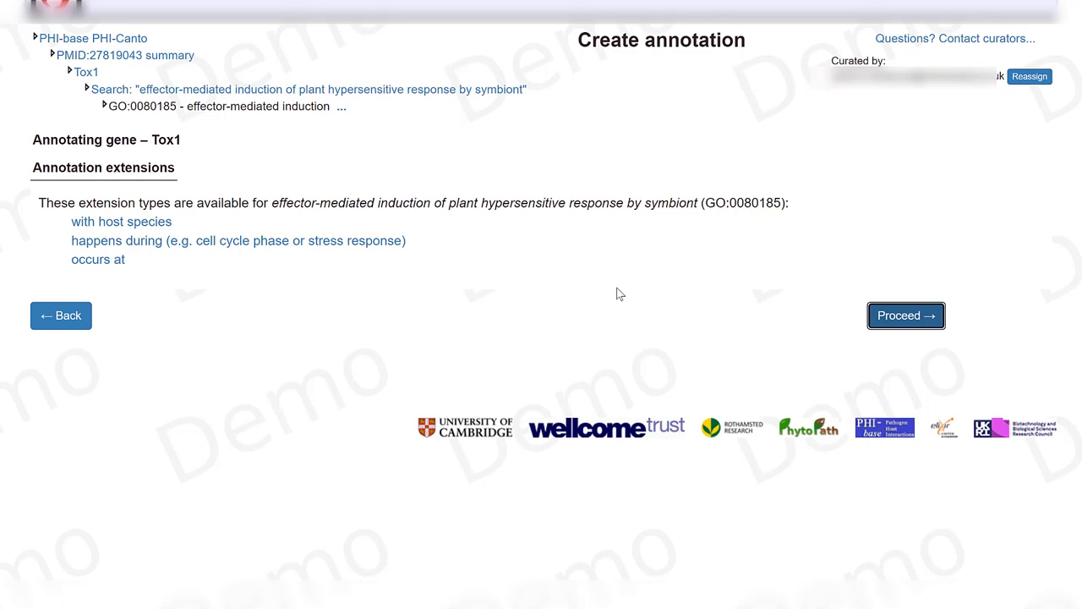
{"action": "left_click", "coordinate": [877, 315]}
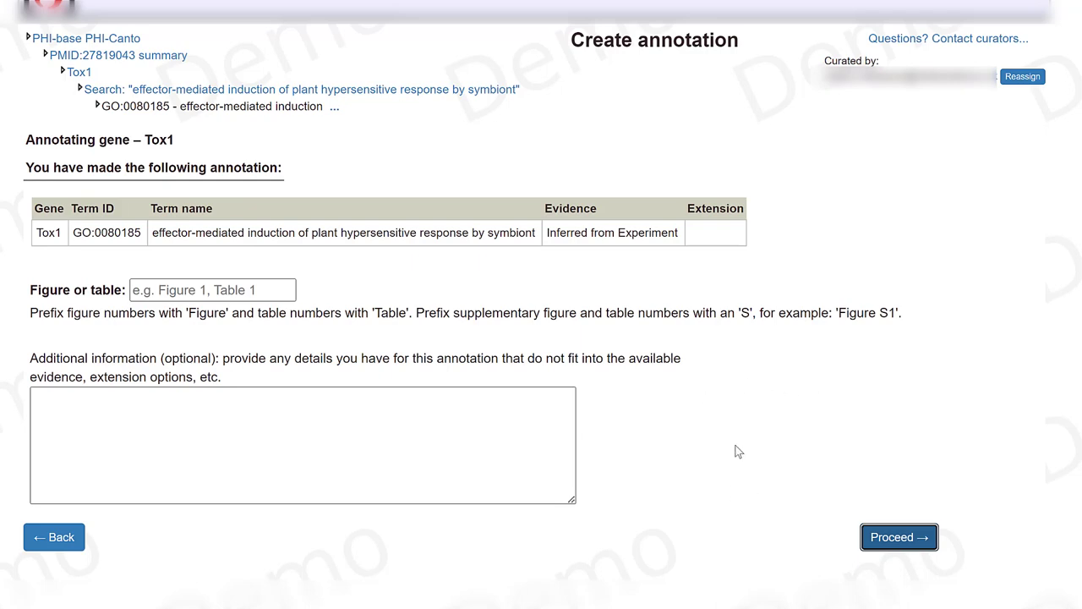
{"action": "left_click", "coordinate": [879, 522]}
{"action": "scroll", "coordinate": [817, 481], "scroll_direction": "down", "scroll_amount": 2}
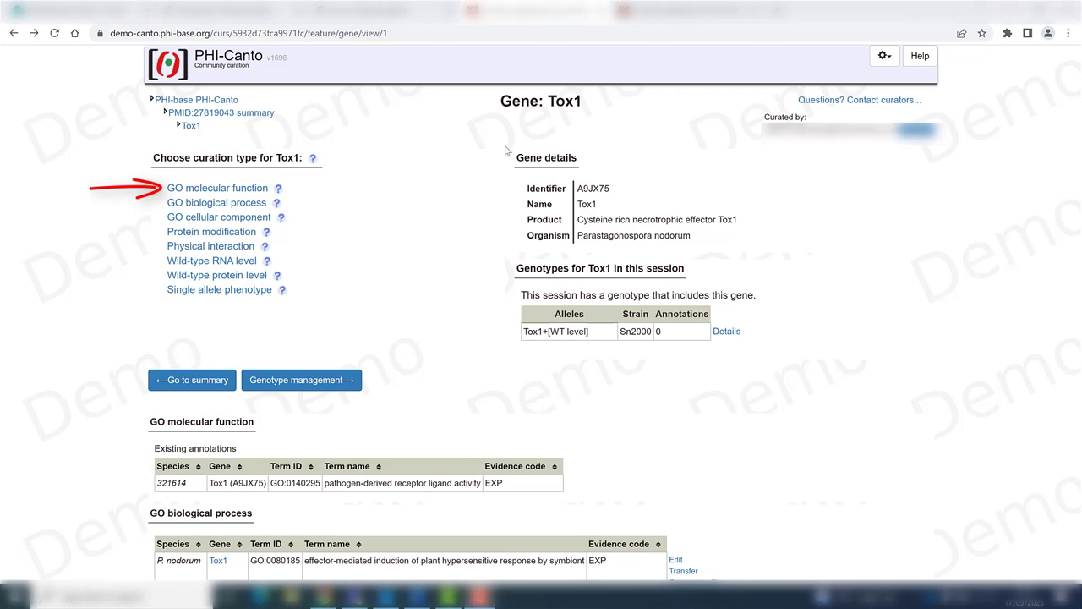
Start a GO molecular function annotation for Tox1 using the term pathogen-derived receptor ligand activity (GO:0140295)
{"action": "left_click", "coordinate": [247, 193]}
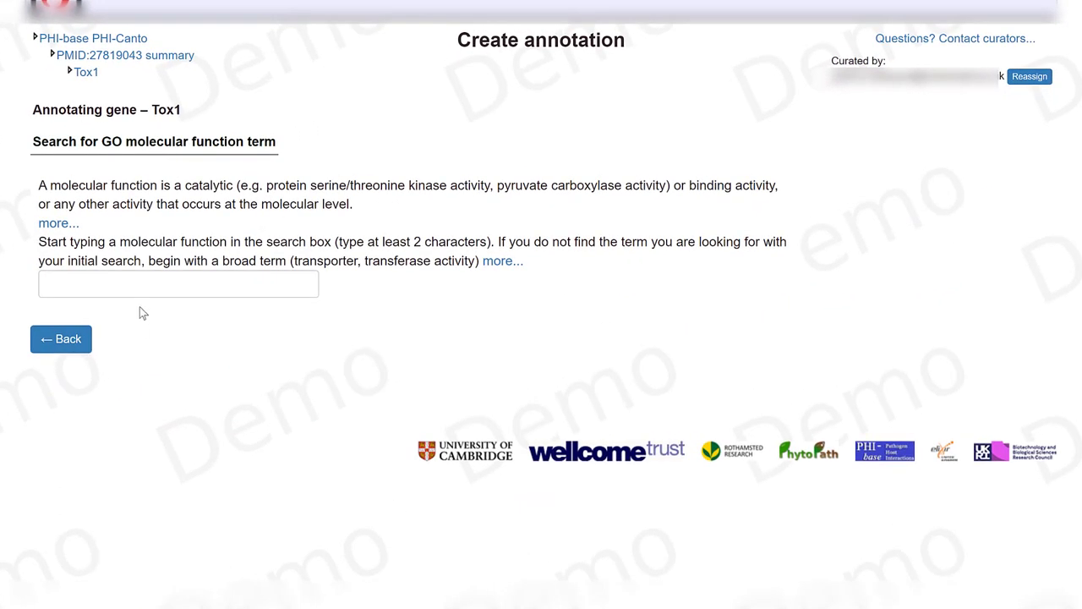
{"action": "left_click", "coordinate": [179, 286]}
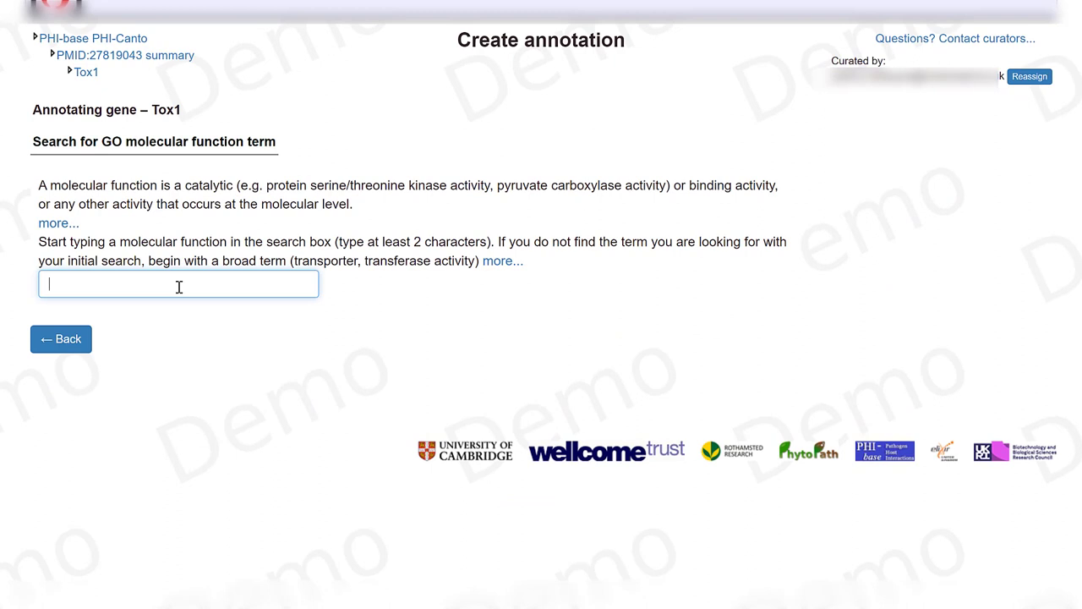
{"action": "type", "text": "pathogen-derived receptor ligand activity"}
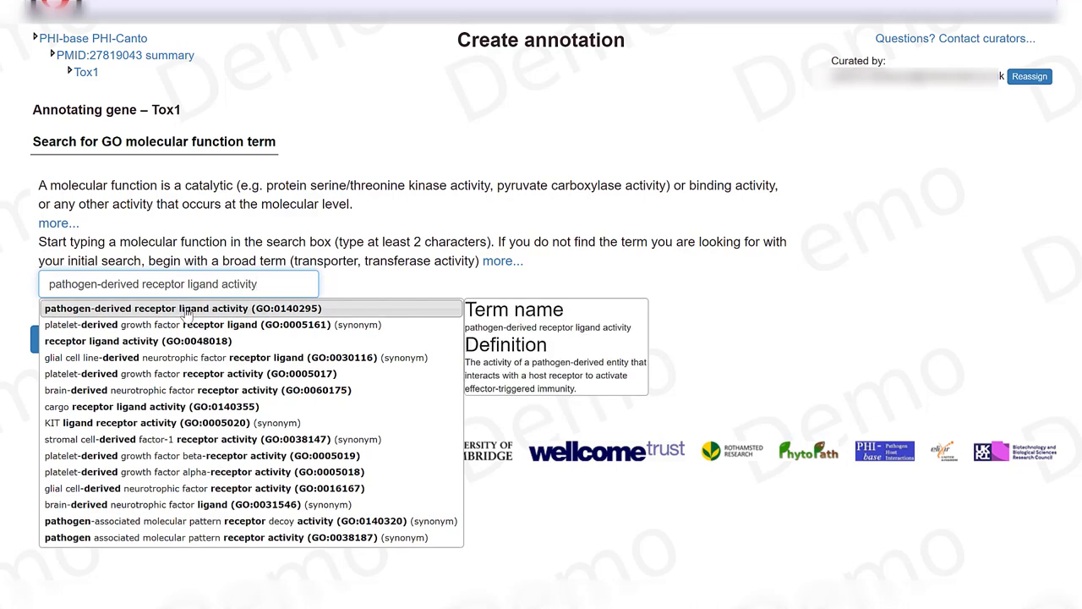
{"action": "left_click", "coordinate": [185, 309]}
{"action": "left_click", "coordinate": [887, 536]}
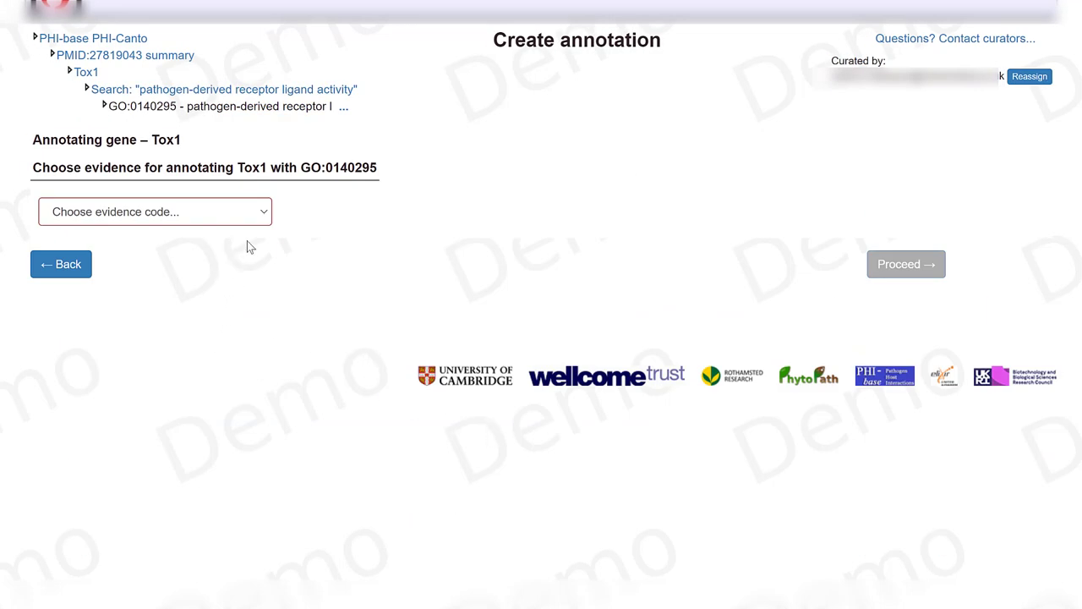
Set the evidence for the molecular function annotation to Inferred from Experiment (EXP) and continue to the annotation extensions
{"action": "left_click", "coordinate": [271, 217]}
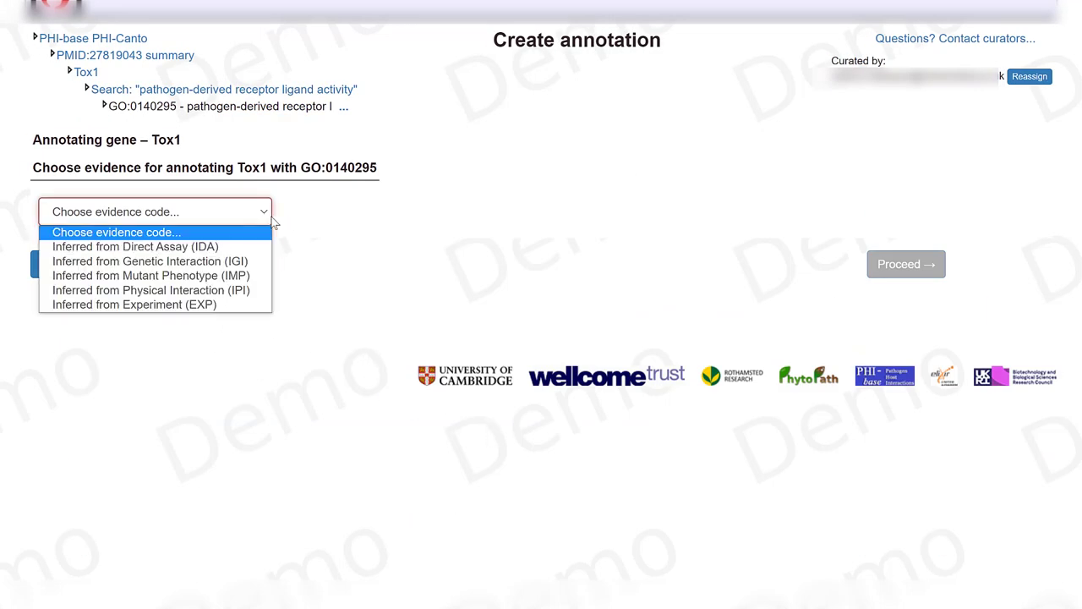
{"action": "left_click", "coordinate": [208, 307]}
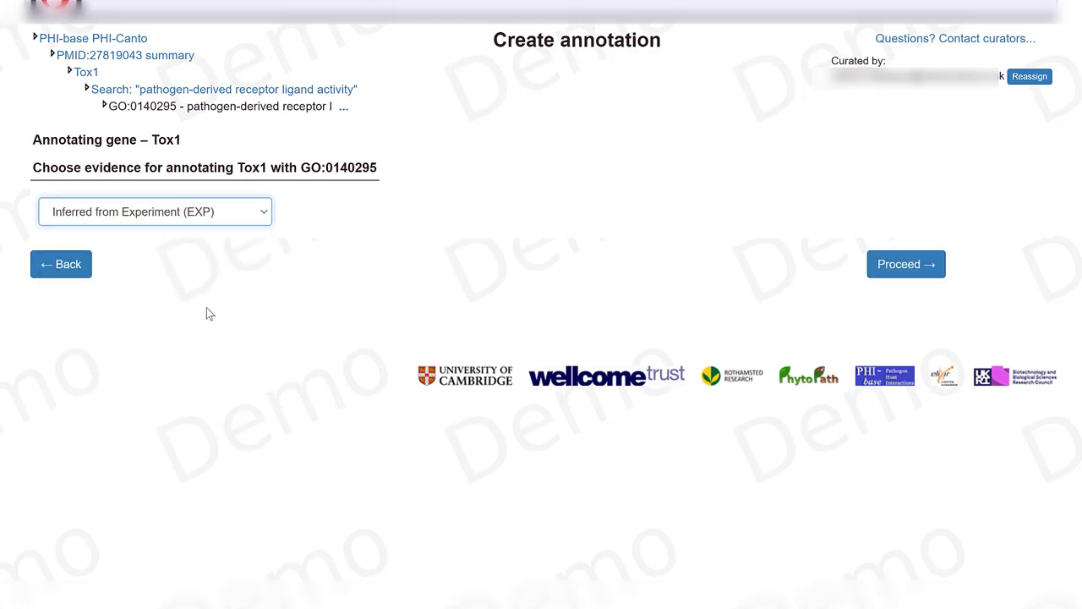
{"action": "left_click", "coordinate": [892, 265]}
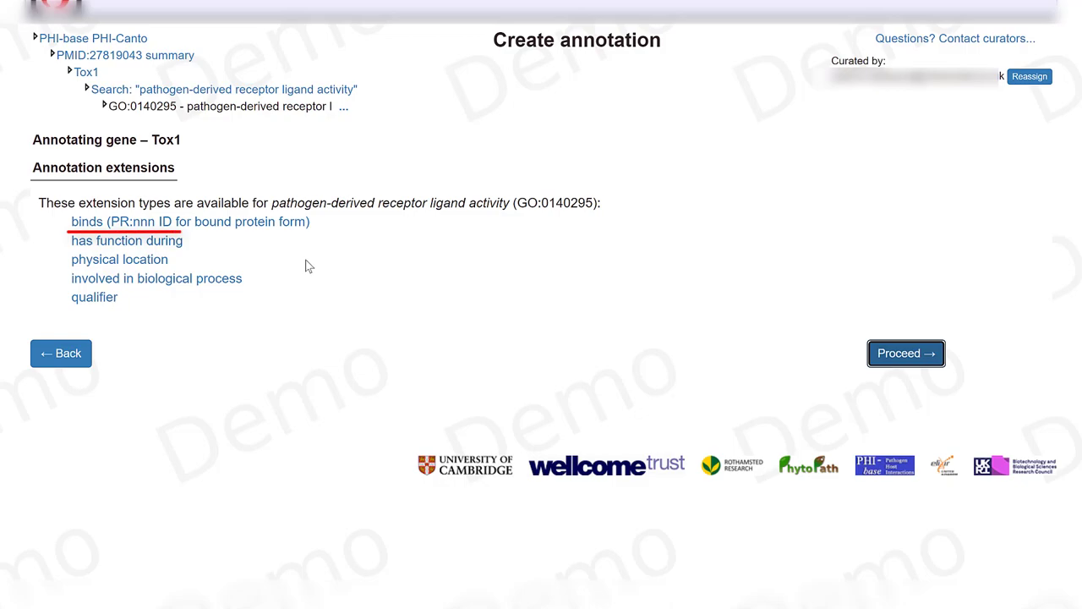
Add a binds extension for the bound protein form with the value (UniProt:W5AB81)
{"action": "left_click", "coordinate": [290, 233]}
{"action": "left_click", "coordinate": [360, 221]}
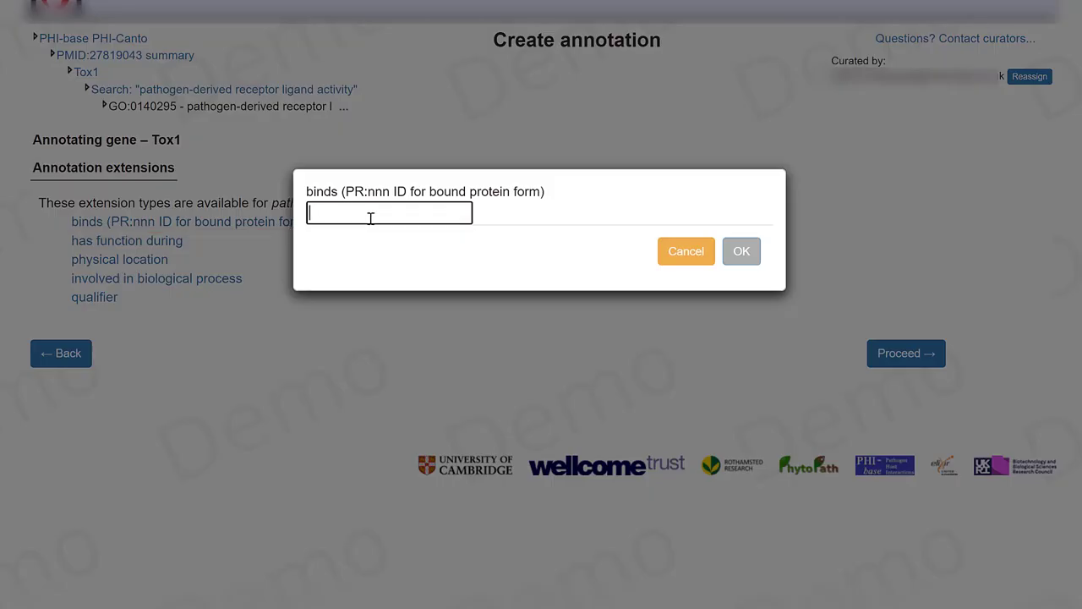
{"action": "type", "text": "(UniProt:W5AB81)"}
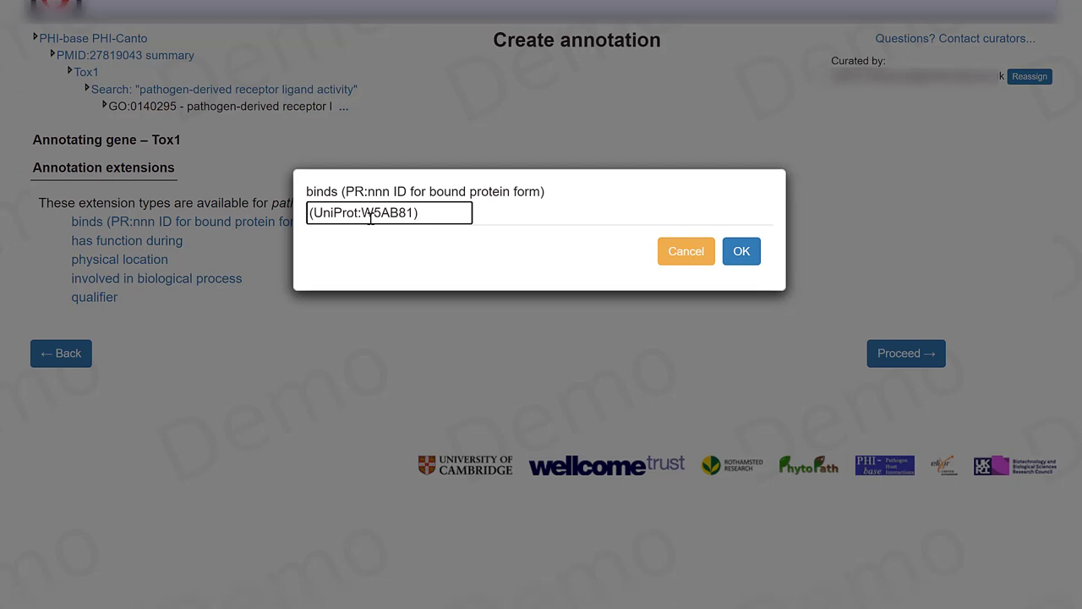
{"action": "left_click", "coordinate": [741, 254]}
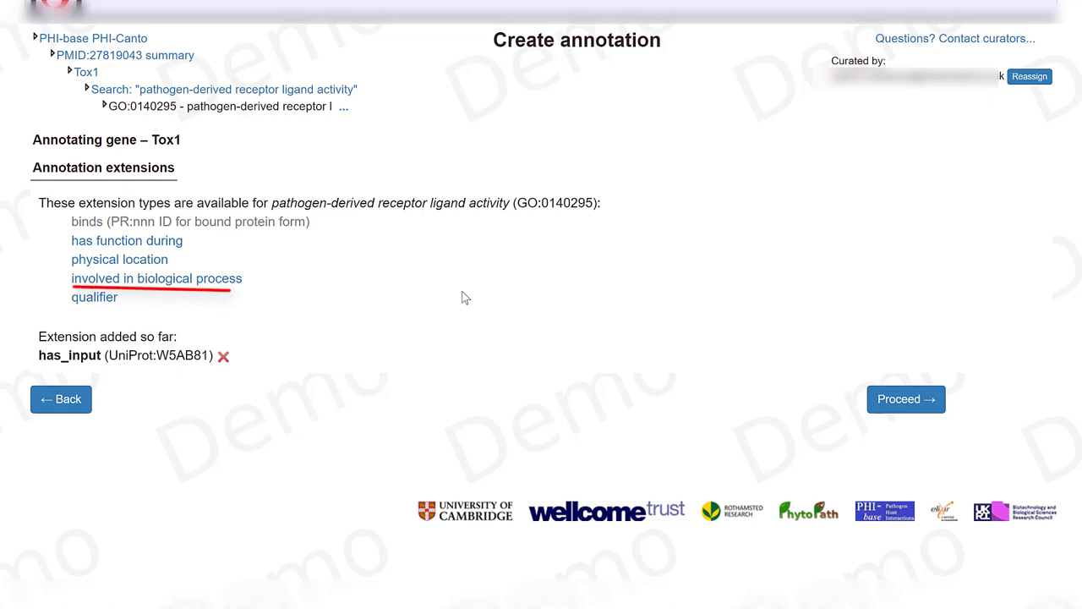
Add the involved in biological process extension with effector-mediated induction of plant hypersensitive response by symbiont (GO:0080185) and complete the annotation
{"action": "left_click", "coordinate": [236, 282]}
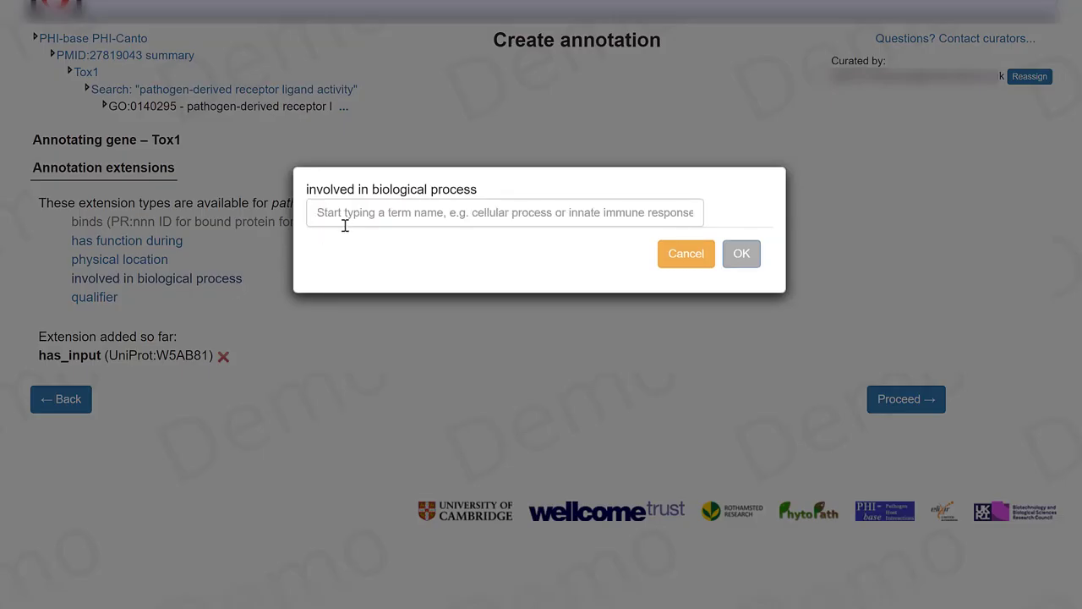
{"action": "left_click", "coordinate": [367, 216]}
{"action": "type", "text": "effector-mediated induction of plant hypersensitive response by symbiont"}
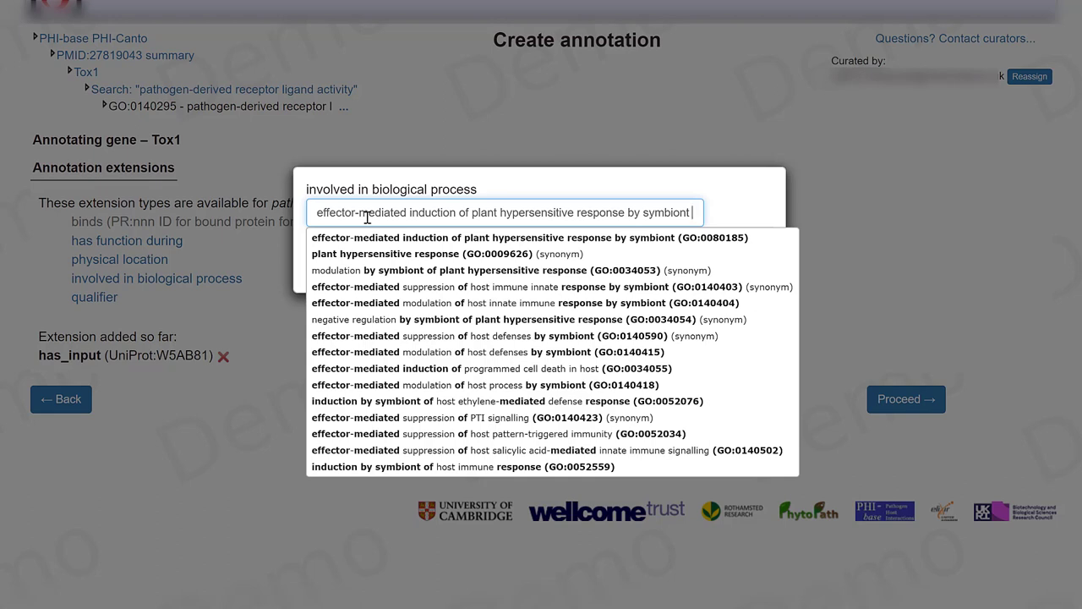
{"action": "mouse_move", "coordinate": [393, 243]}
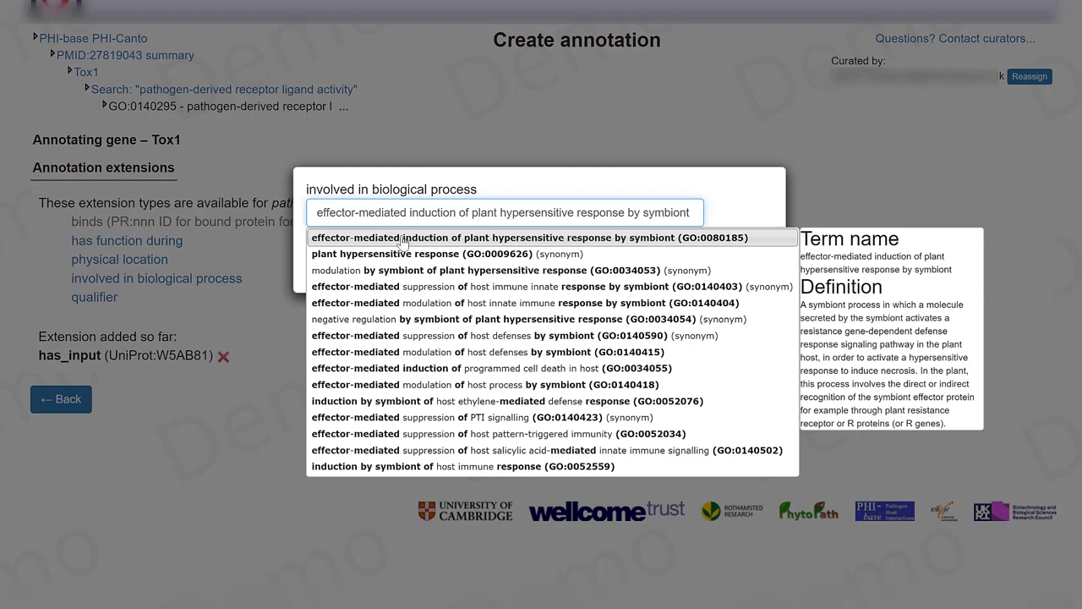
{"action": "left_click", "coordinate": [398, 243]}
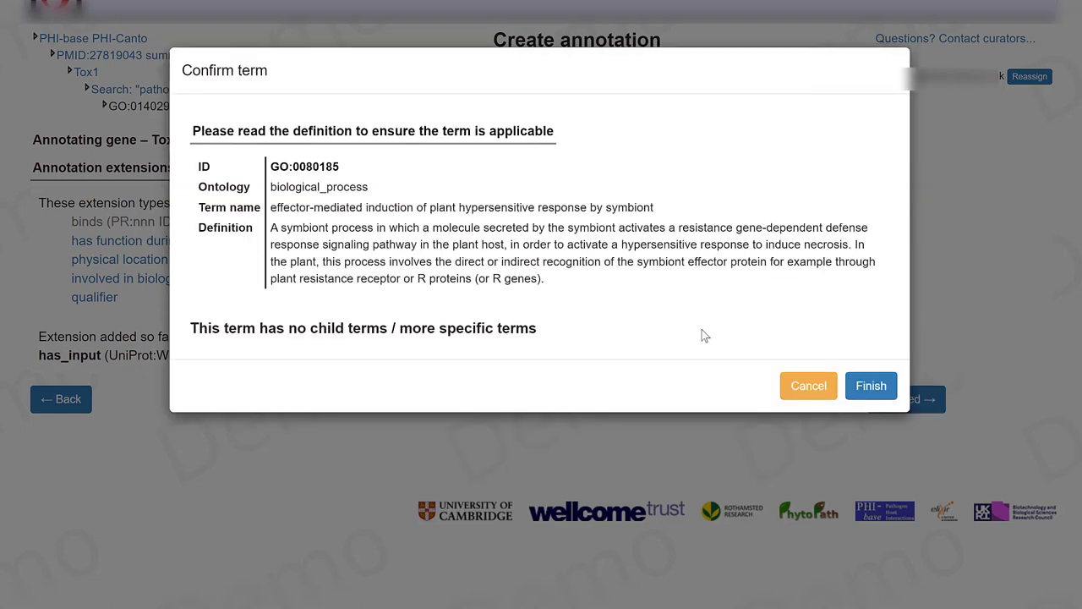
{"action": "left_click", "coordinate": [862, 391]}
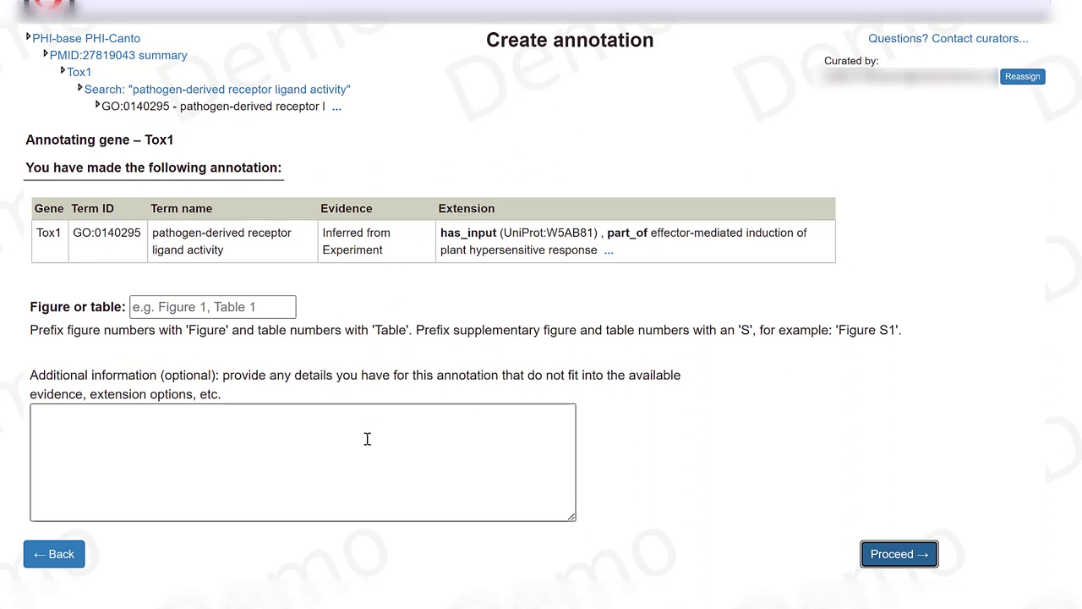
{"action": "left_click", "coordinate": [901, 553]}
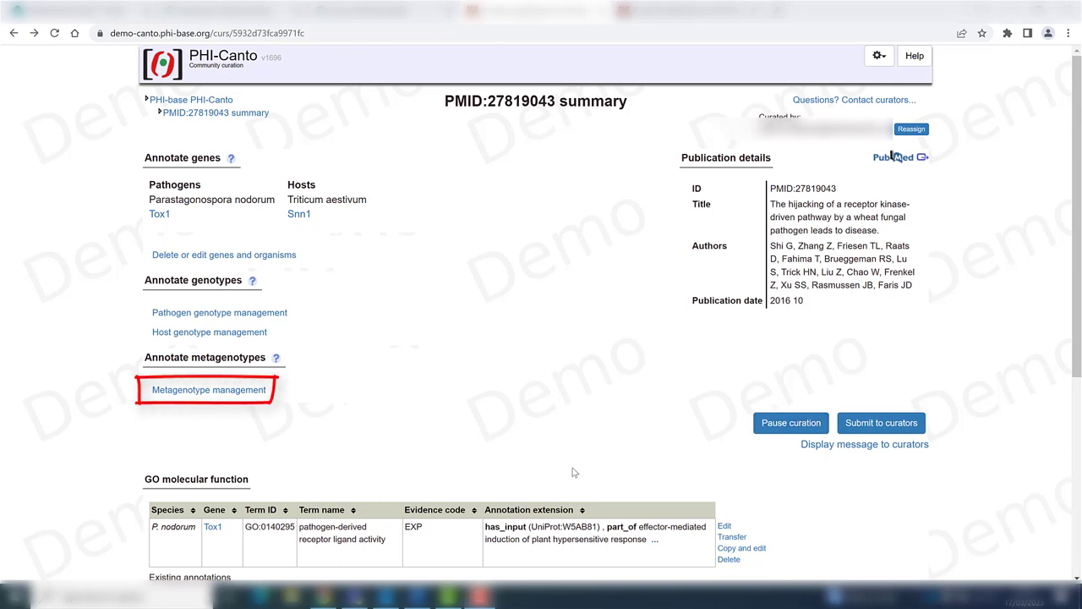
Start a gene-for-gene phenotype annotation for the Tox1+/Snn1+ (cv. Chinese Spring) metagenotype with presence of pathogen necrotrophic effector-mediated host programmed cell death (PHIPO:0000477)
{"action": "left_click", "coordinate": [231, 396]}
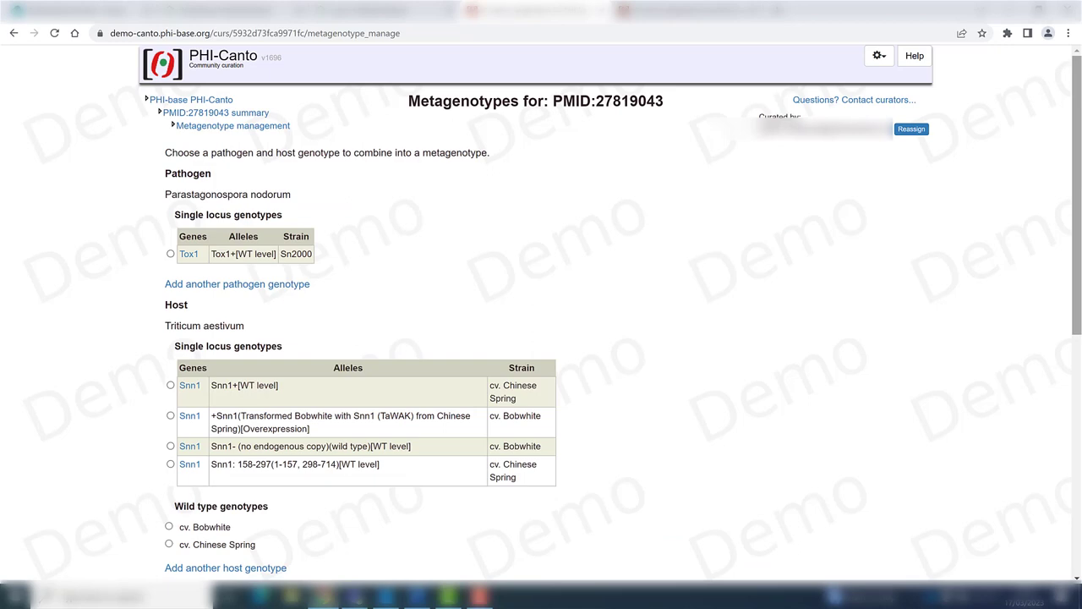
{"action": "scroll", "coordinate": [1078, 279], "scroll_direction": "down", "scroll_amount": 3}
{"action": "left_click_drag", "start_coordinate": [1078, 279], "coordinate": [1079, 425]}
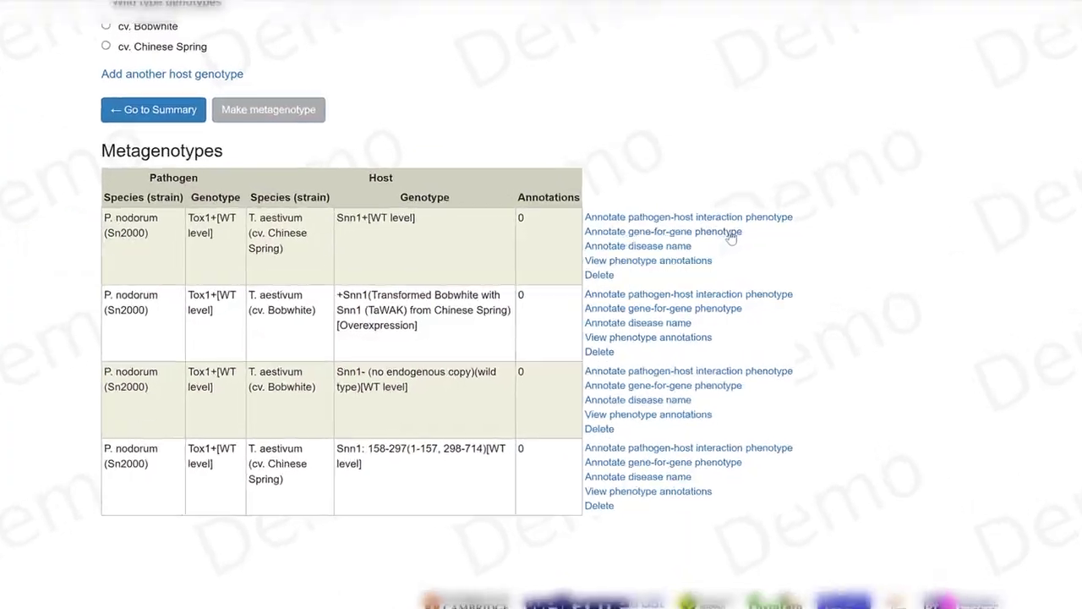
{"action": "left_click", "coordinate": [729, 233]}
{"action": "left_click", "coordinate": [288, 271]}
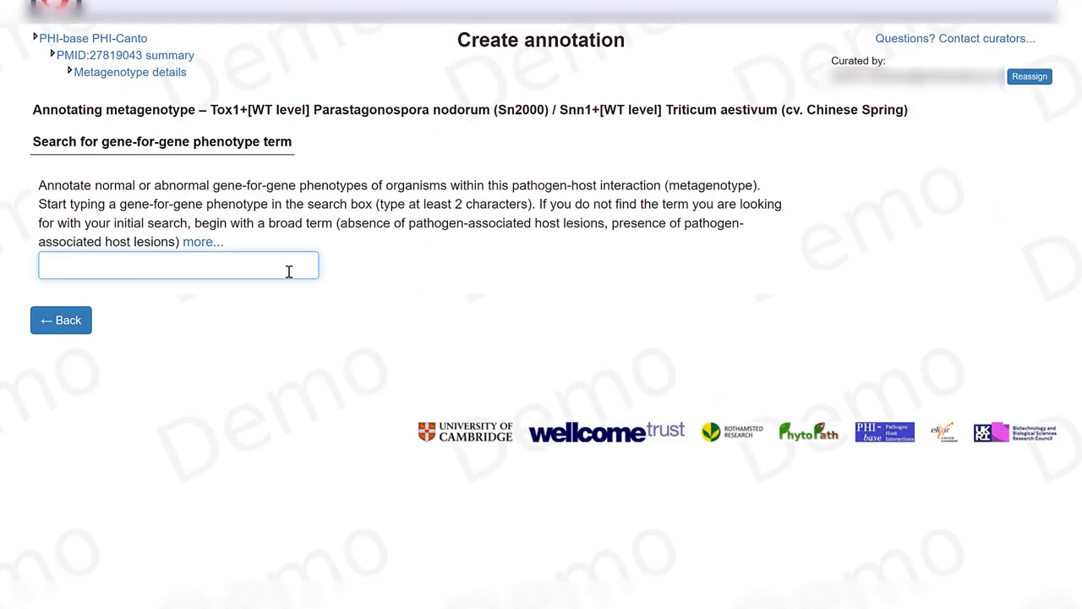
{"action": "type", "text": "presence of pathogen necrotrophic effector-mediated host programmed cell death"}
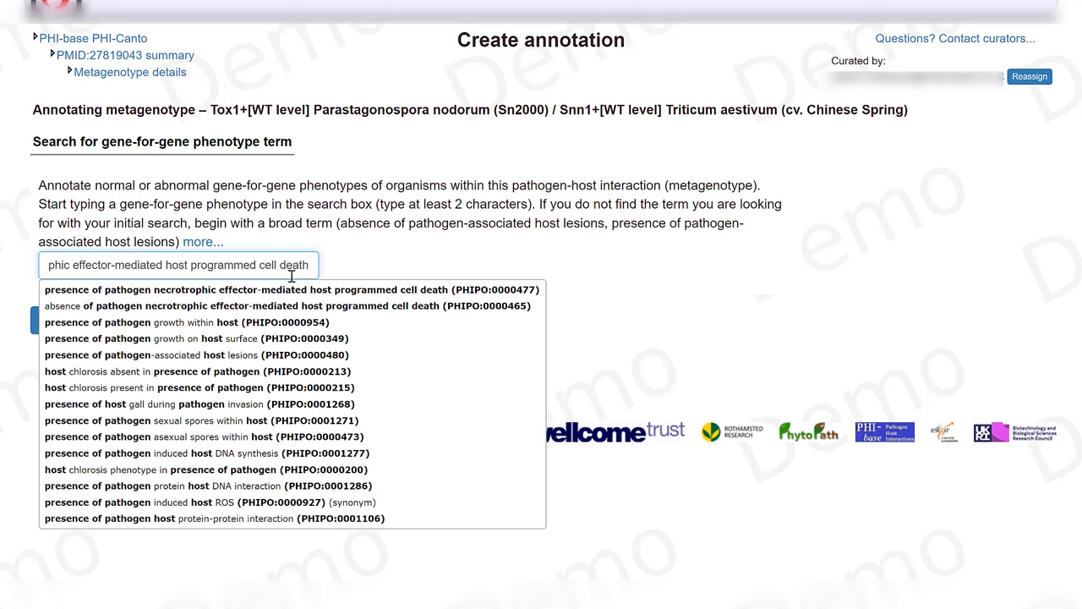
{"action": "left_click", "coordinate": [294, 290]}
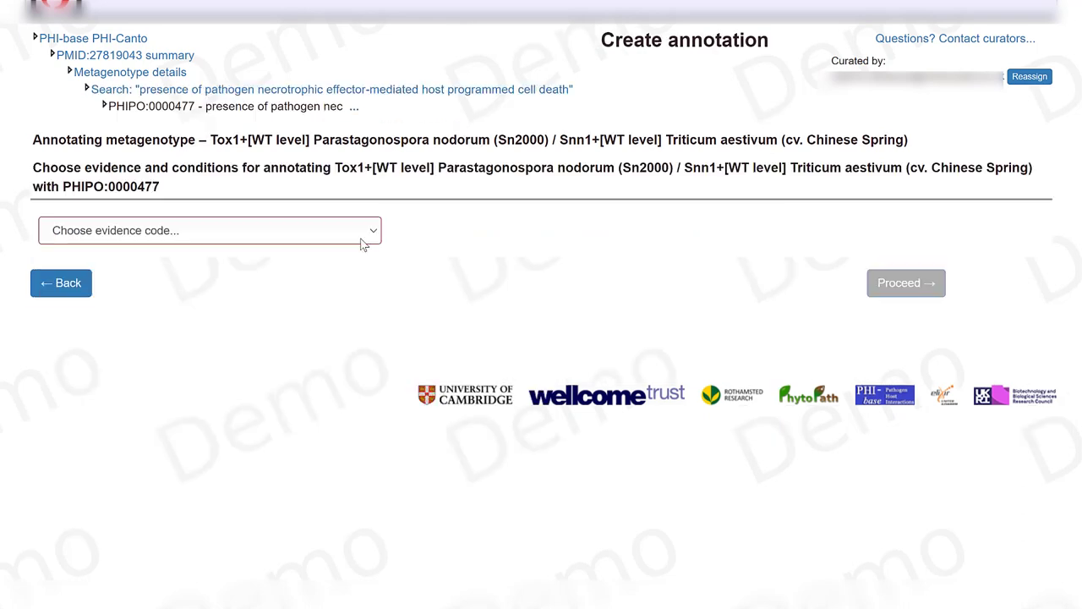
Set the evidence to Macroscopic observation (qualitative observation), add the condition delivery mechanism: pathogen spray inoculation, and continue to the annotation extensions
{"action": "left_click", "coordinate": [363, 240]}
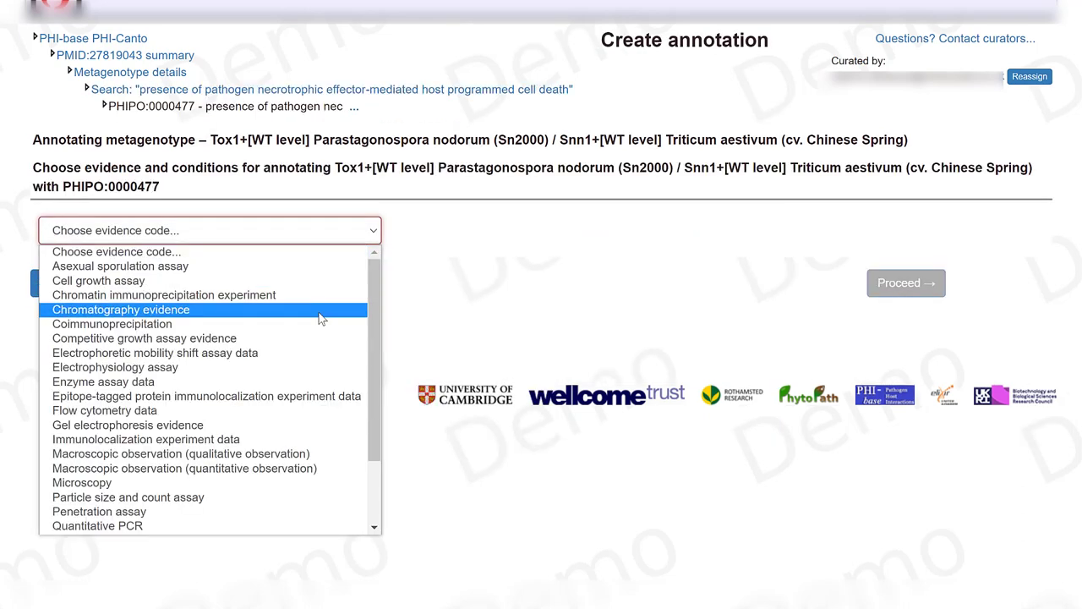
{"action": "left_click", "coordinate": [306, 455]}
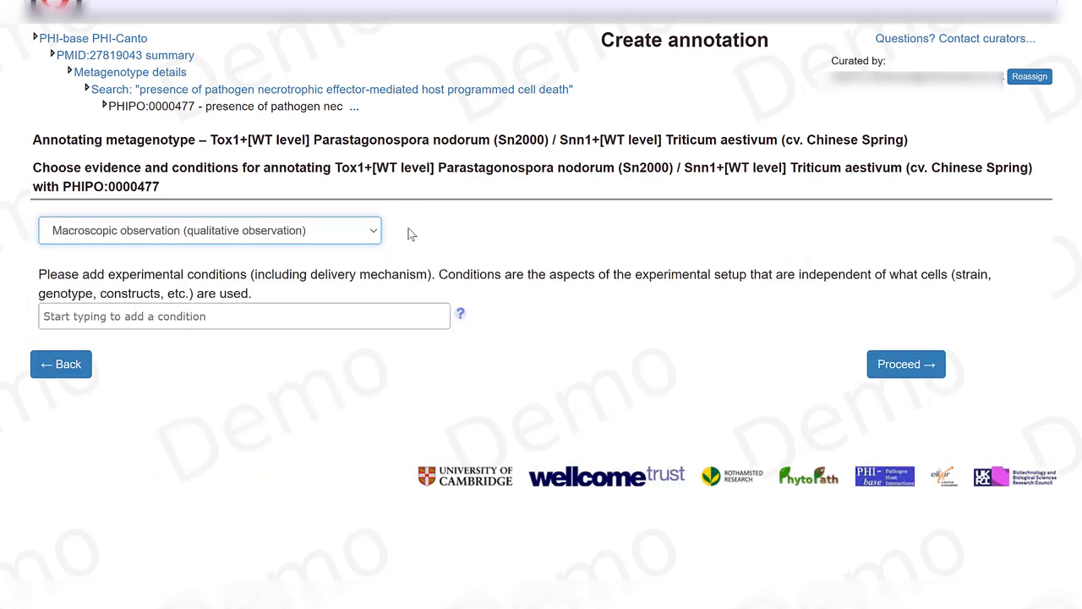
{"action": "left_click", "coordinate": [335, 317]}
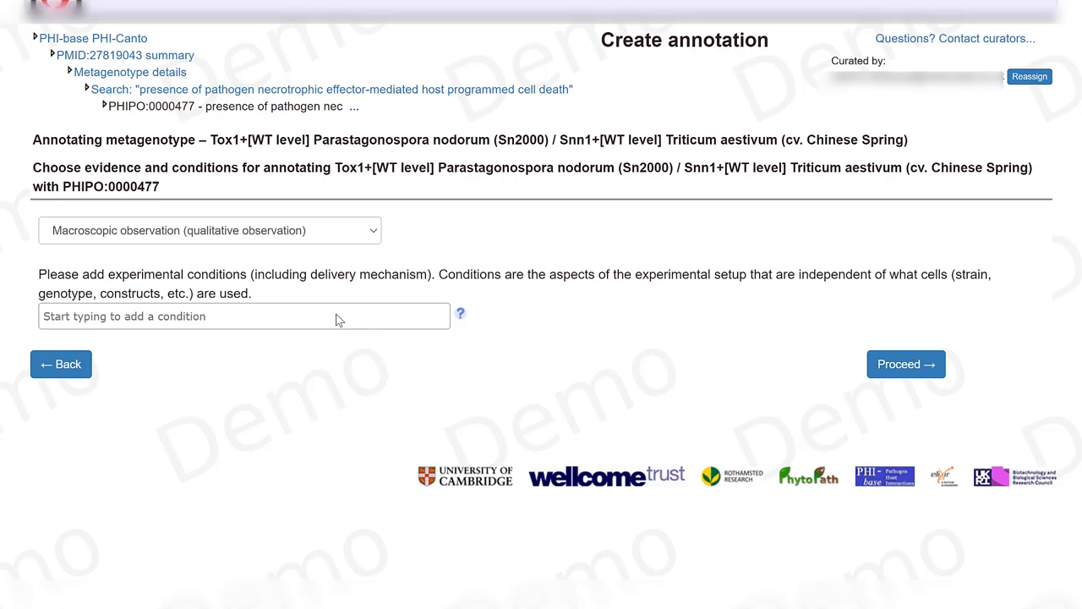
{"action": "type", "text": "pathogen spray inoculation"}
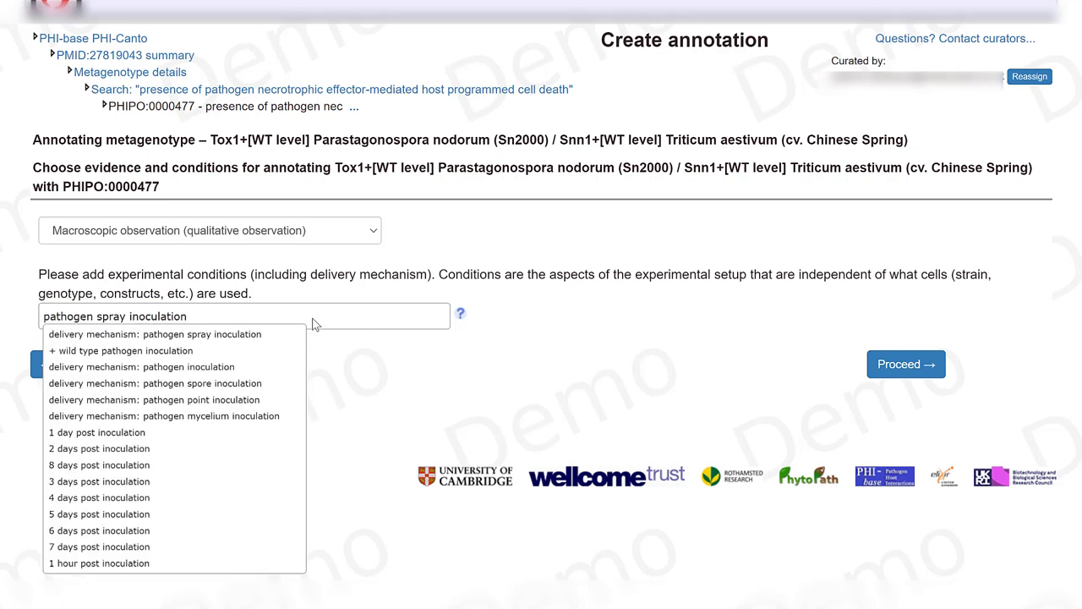
{"action": "left_click", "coordinate": [290, 337]}
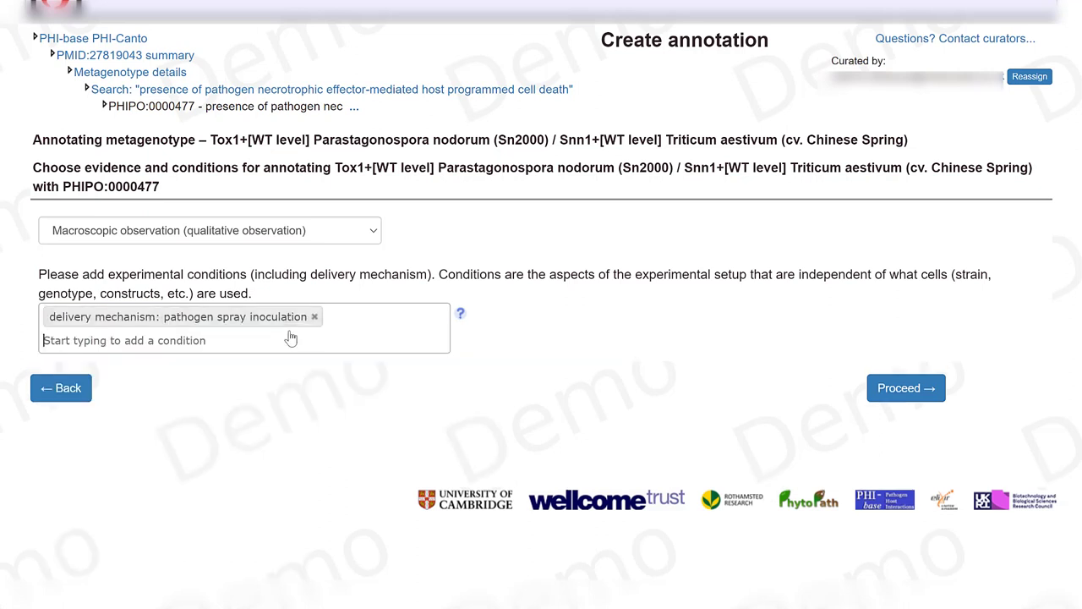
{"action": "key", "text": "Return"}
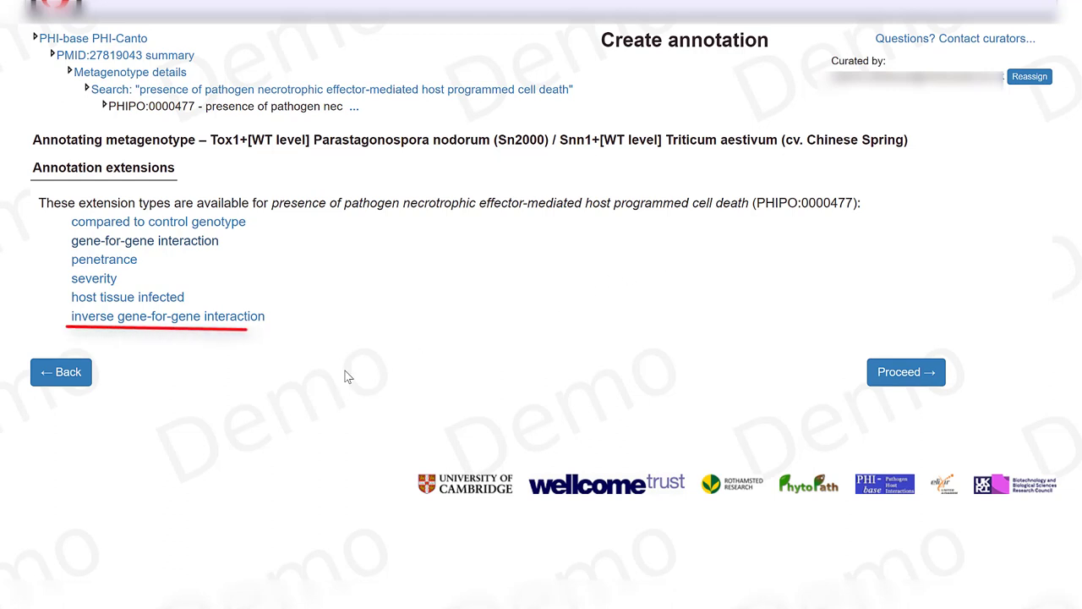
Add the inverse gene-for-gene interaction extension: compatible interaction, functional pathogen necrotrophic effector present, functional host susceptibility locus present (PHIPO_EXT:0000031)
{"action": "left_click", "coordinate": [242, 317]}
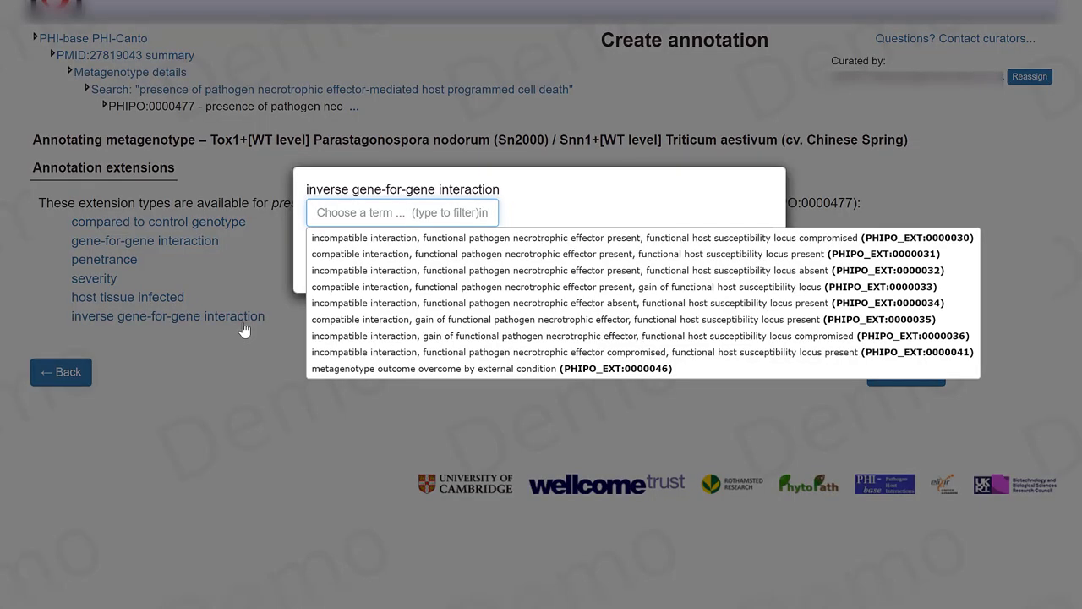
{"action": "mouse_move", "coordinate": [330, 261]}
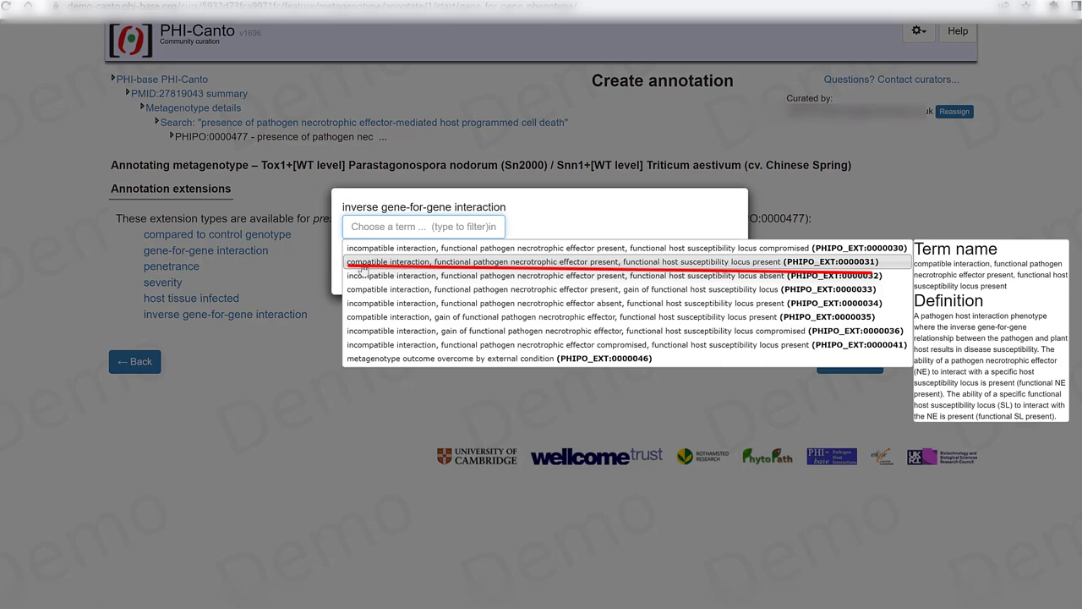
{"action": "left_click", "coordinate": [362, 263]}
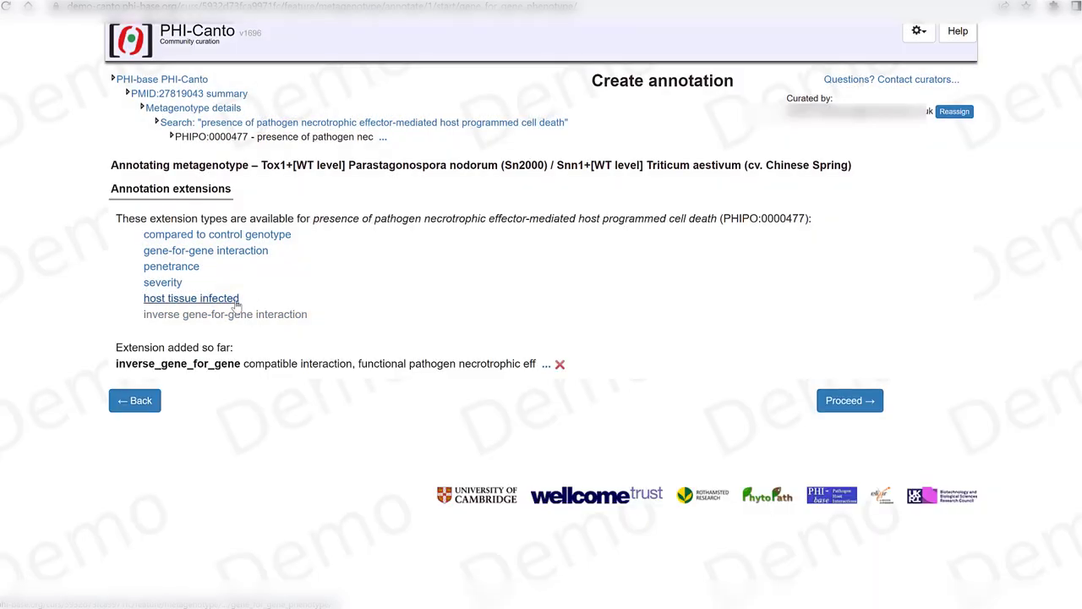
Add the host tissue infected extension with the term leaf (BTO:0000713) to the Chinese Spring annotation
{"action": "left_click", "coordinate": [235, 302]}
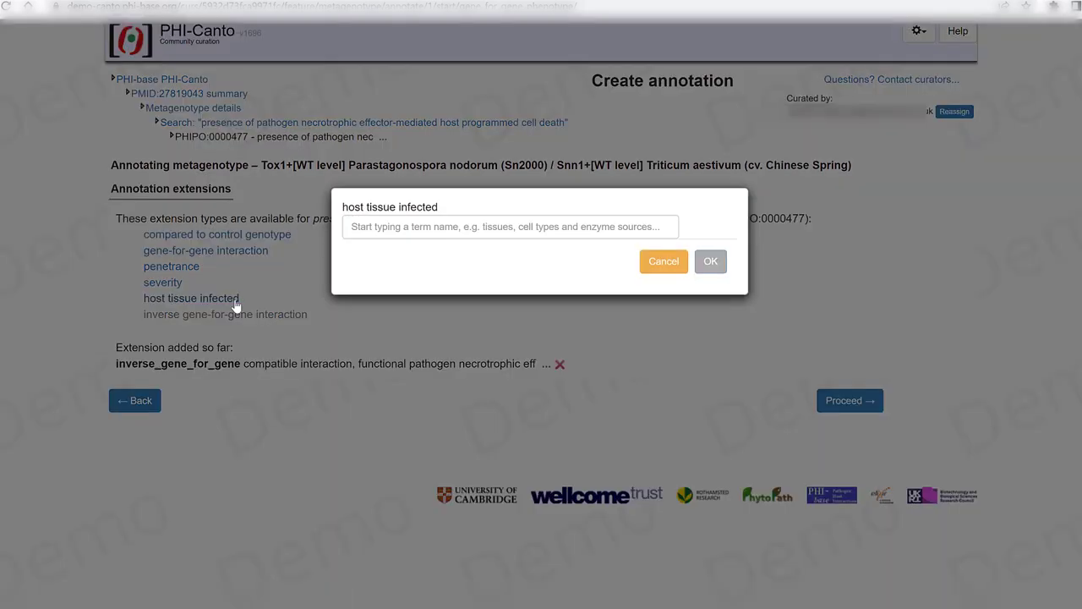
{"action": "left_click", "coordinate": [423, 230]}
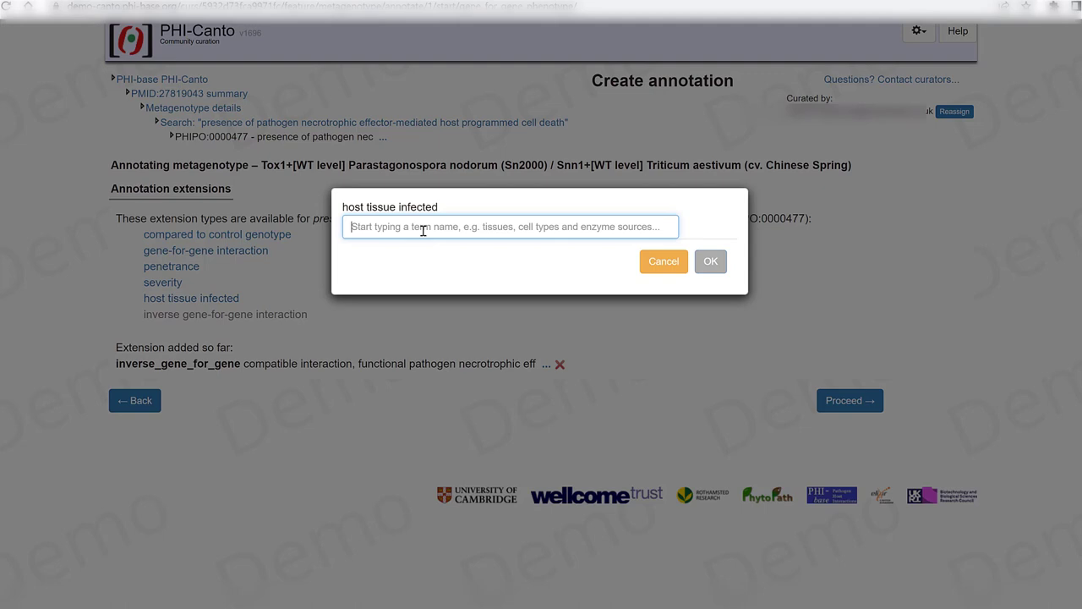
{"action": "type", "text": "leaf"}
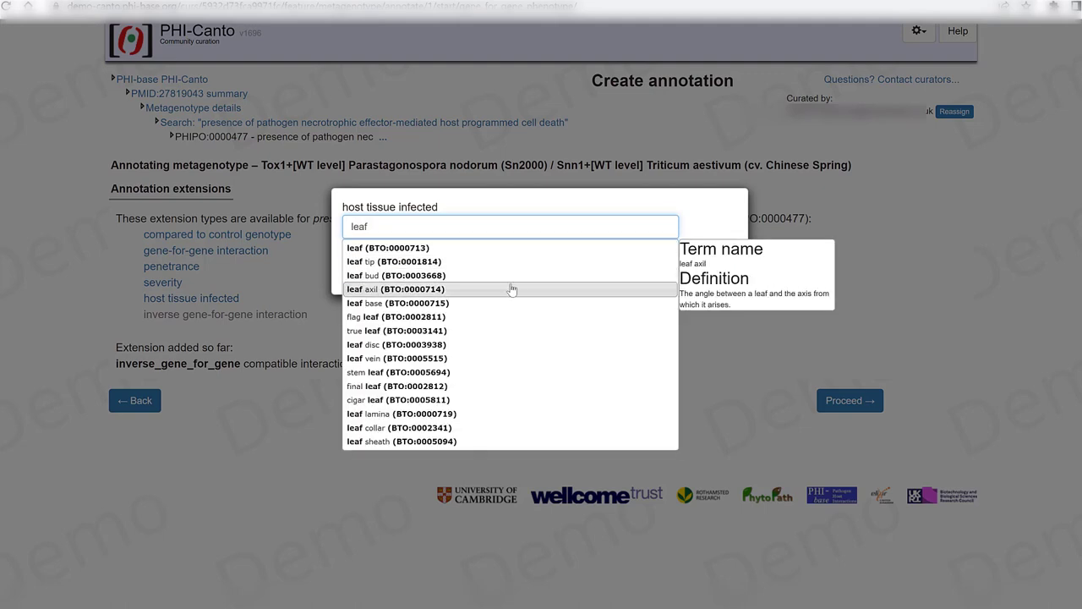
{"action": "left_click", "coordinate": [471, 250]}
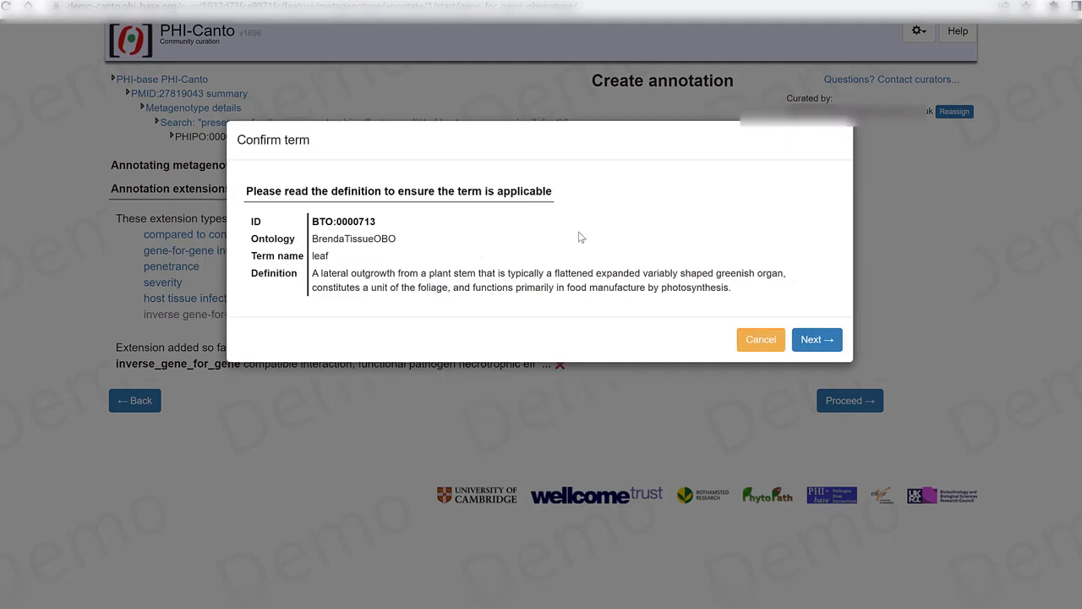
{"action": "left_click", "coordinate": [823, 339]}
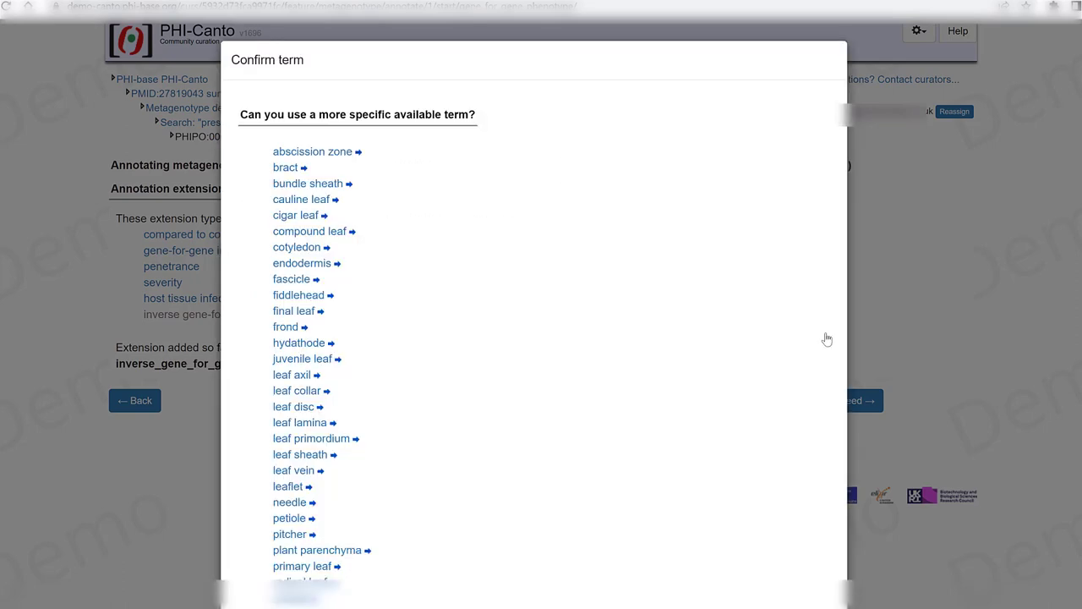
{"action": "scroll", "coordinate": [532, 338], "scroll_direction": "down", "scroll_amount": 3}
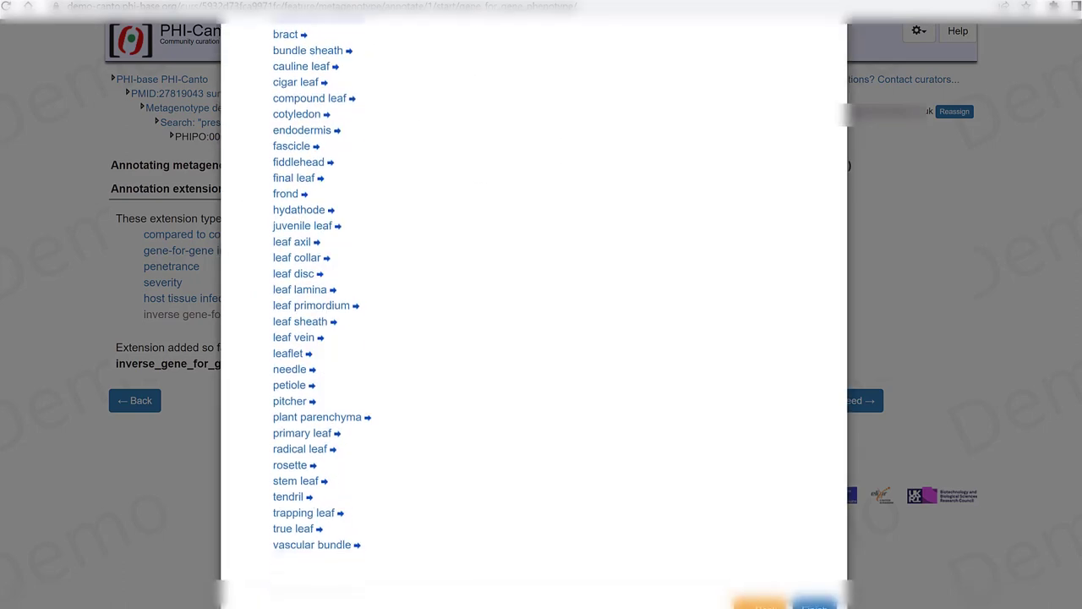
{"action": "left_click", "coordinate": [820, 570]}
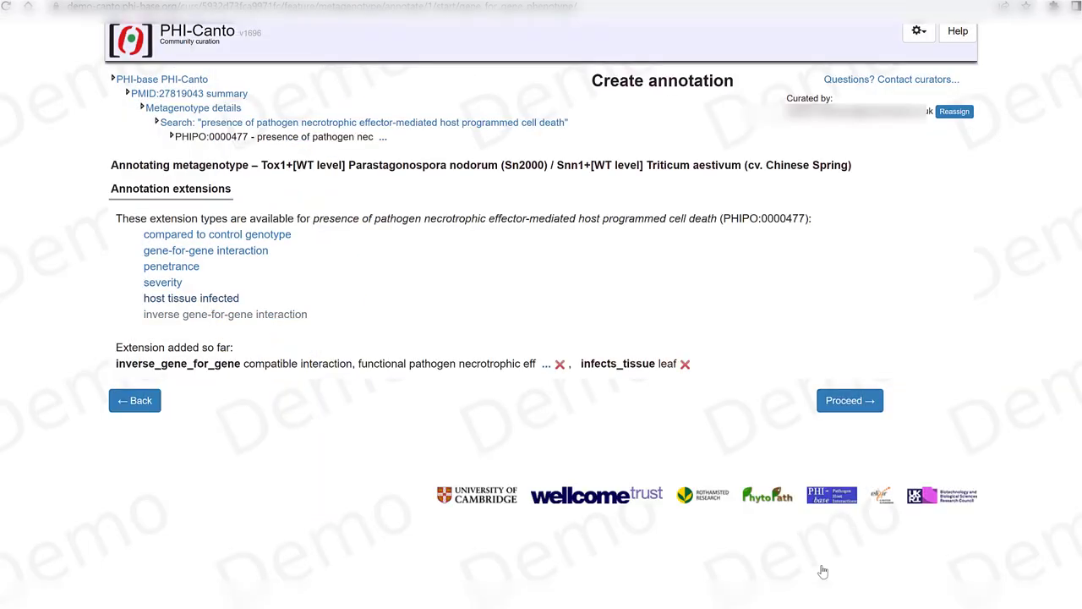
Continue past the extensions, enter Figure 2b as the figure reference, and complete the gene-for-gene annotation
{"action": "left_click", "coordinate": [850, 464]}
{"action": "left_click", "coordinate": [256, 349]}
{"action": "type", "text": "Figure 2b"}
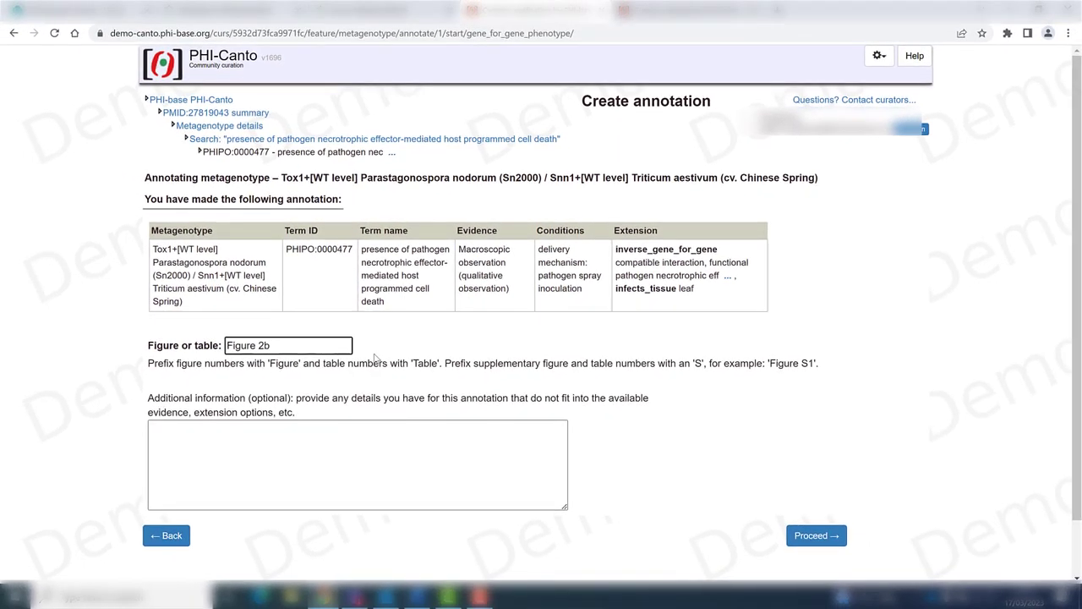
{"action": "left_click", "coordinate": [828, 545]}
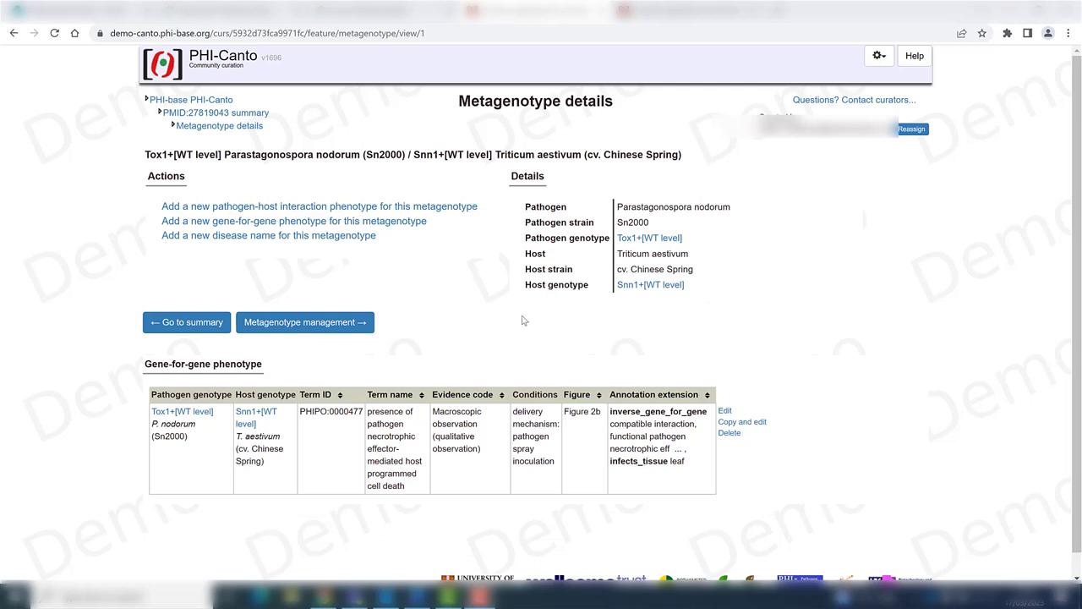
Start a gene-for-gene phenotype annotation for the Tox1+/Snn1- (cv. Bobwhite) metagenotype with absence of pathogen necrotrophic effector-mediated host programmed cell death (PHIPO:0000465)
{"action": "left_click", "coordinate": [351, 331]}
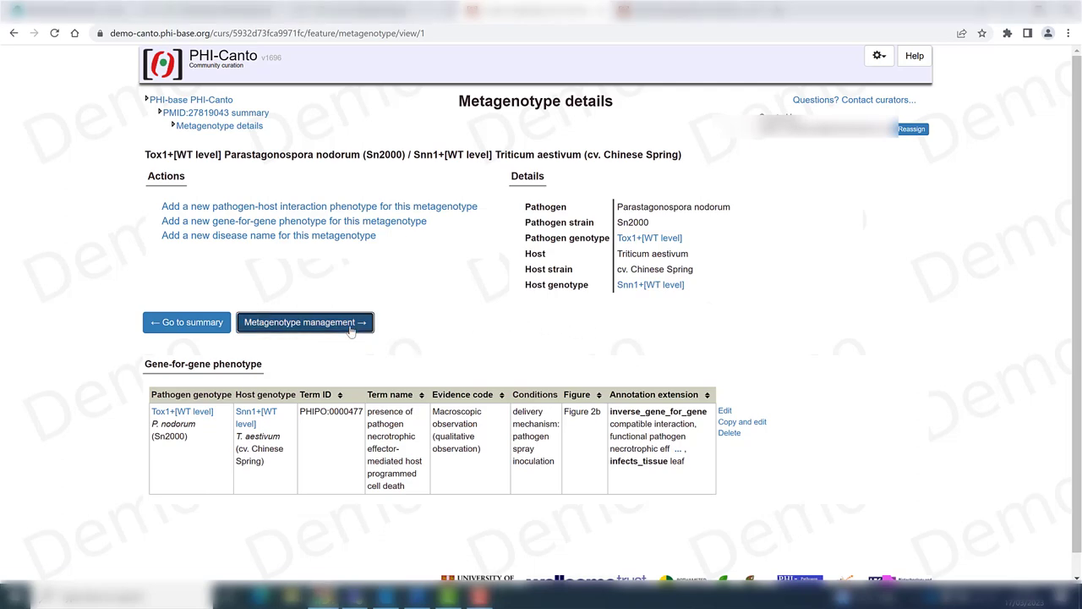
{"action": "left_click_drag", "start_coordinate": [1079, 196], "coordinate": [1079, 448]}
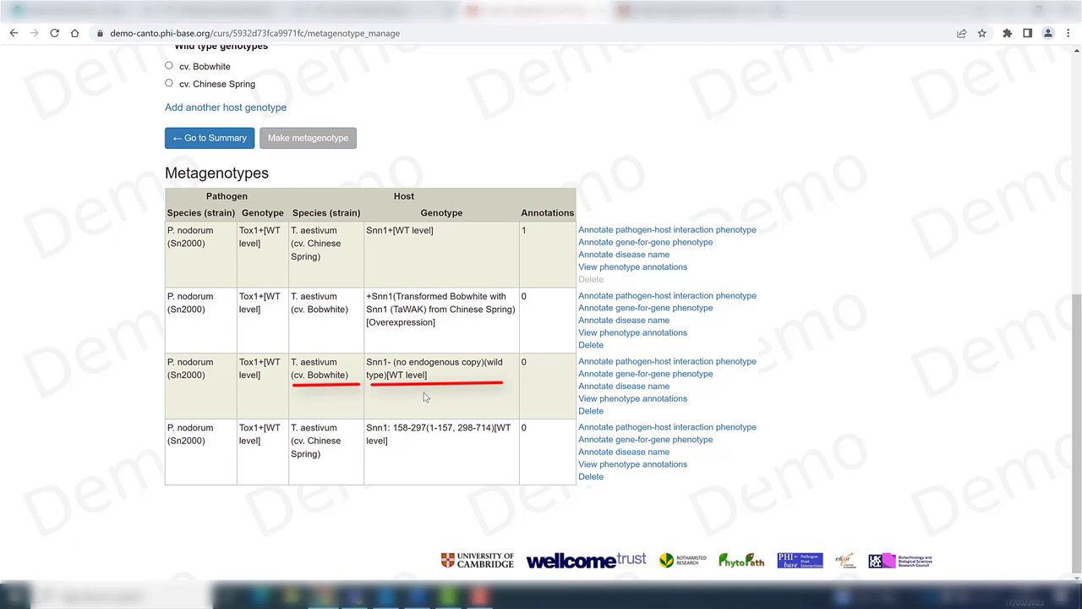
{"action": "left_click", "coordinate": [601, 378]}
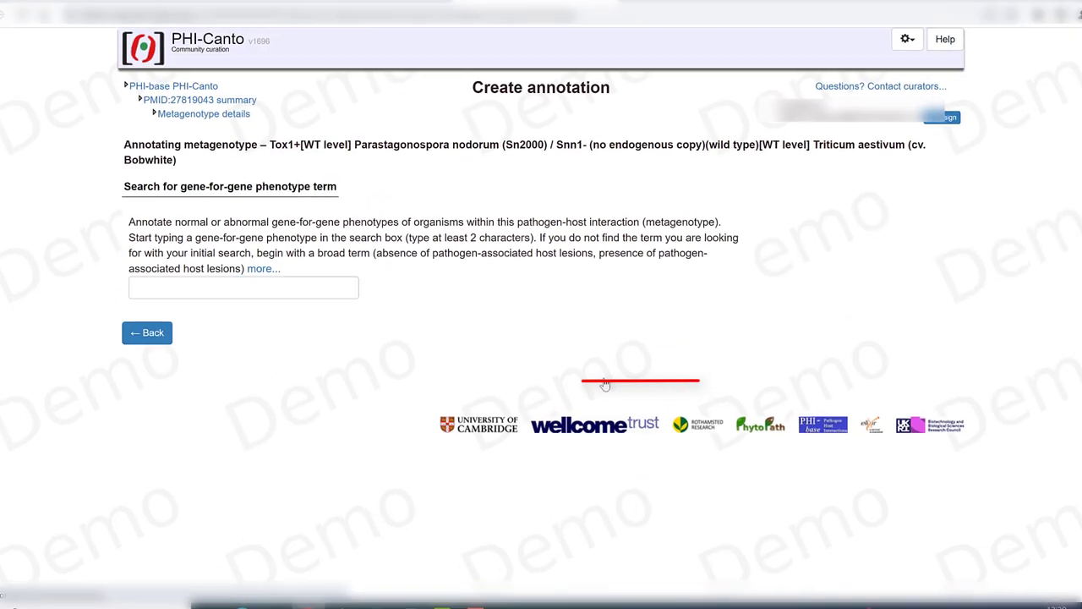
{"action": "type", "text": "necrotrophic effector-mediated host programmed cell death"}
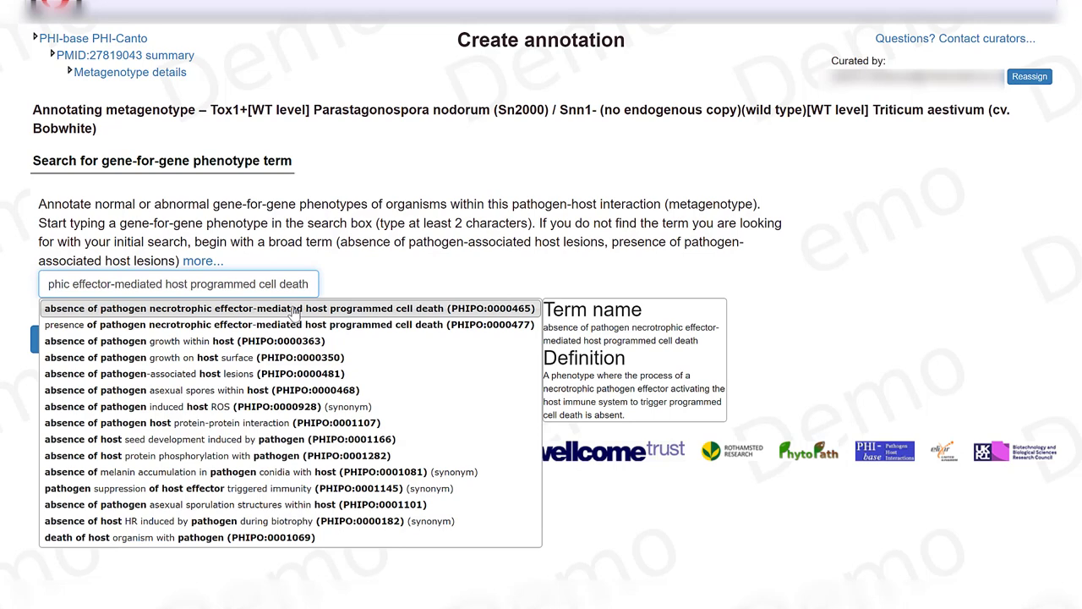
{"action": "left_click", "coordinate": [294, 309]}
Set the evidence to Macroscopic observation (quantitative observation), add the previously used pathogen spray inoculation condition, and continue to the annotation extensions
{"action": "left_click", "coordinate": [270, 249]}
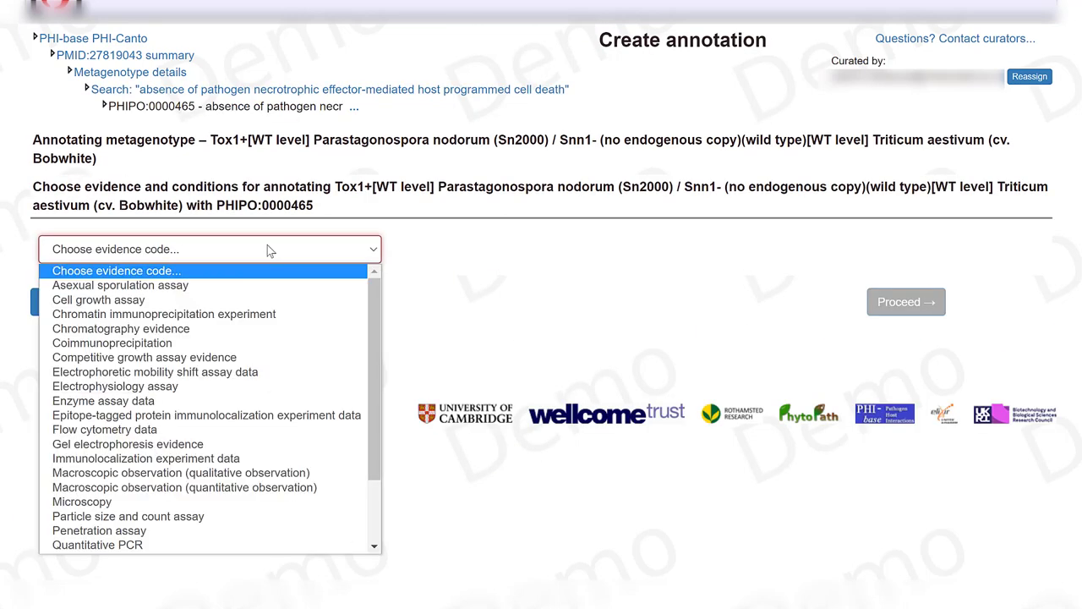
{"action": "left_click", "coordinate": [262, 487]}
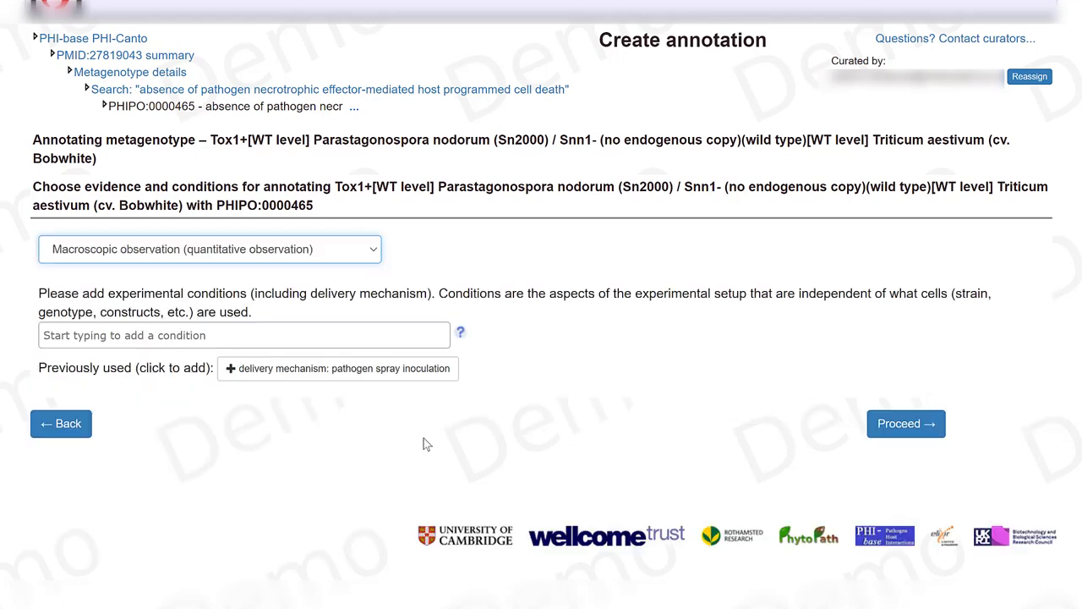
{"action": "left_click", "coordinate": [357, 374]}
{"action": "left_click", "coordinate": [905, 447]}
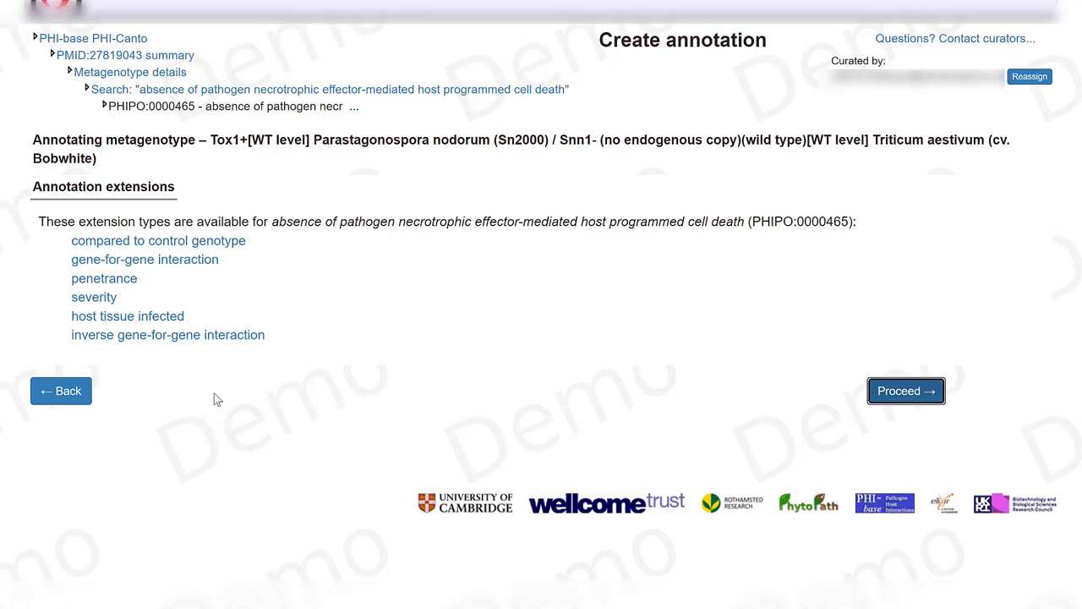
Add the inverse gene-for-gene interaction extension: incompatible interaction, functional pathogen necrotrophic effector present, functional host susceptibility locus absent (PHIPO_EXT:0000032)
{"action": "left_click", "coordinate": [229, 338]}
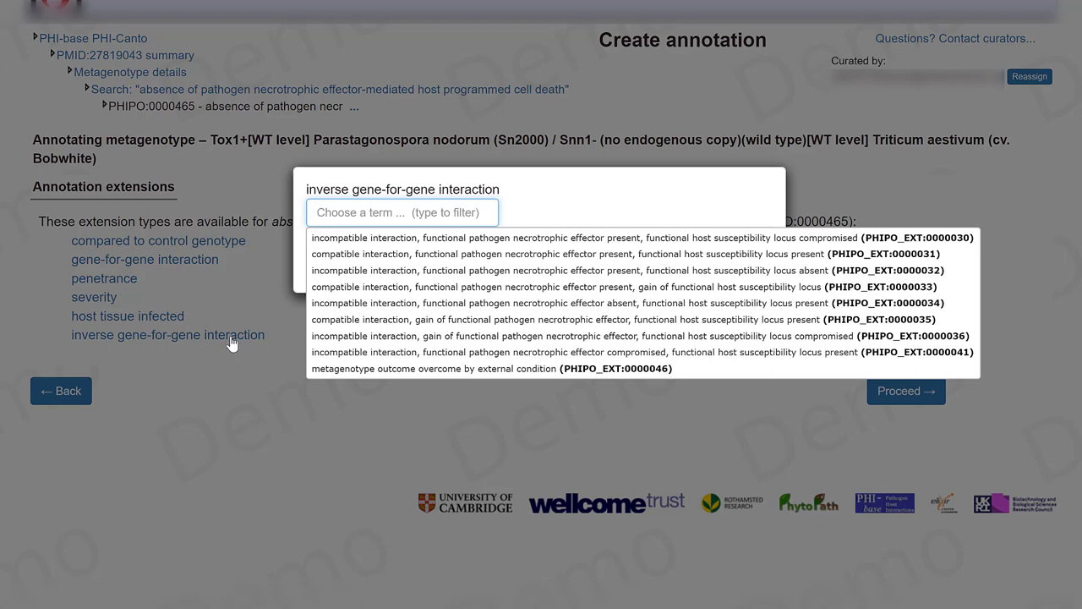
{"action": "mouse_move", "coordinate": [359, 272]}
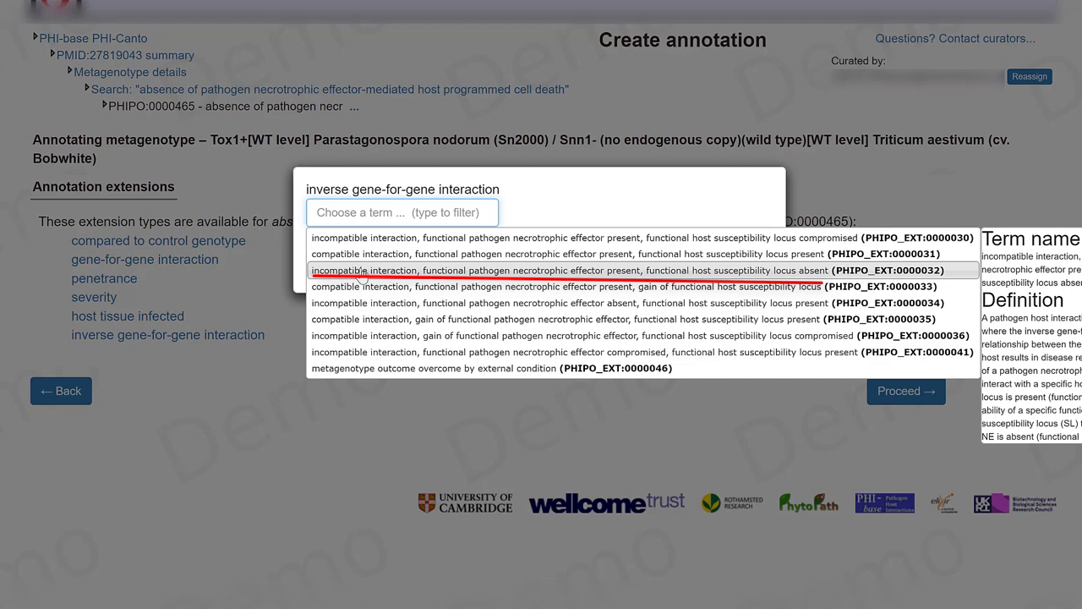
{"action": "left_click", "coordinate": [362, 270]}
Add the host tissue infected extension with the term leaf (BTO:0000713) to the Bobwhite annotation
{"action": "left_click", "coordinate": [173, 317]}
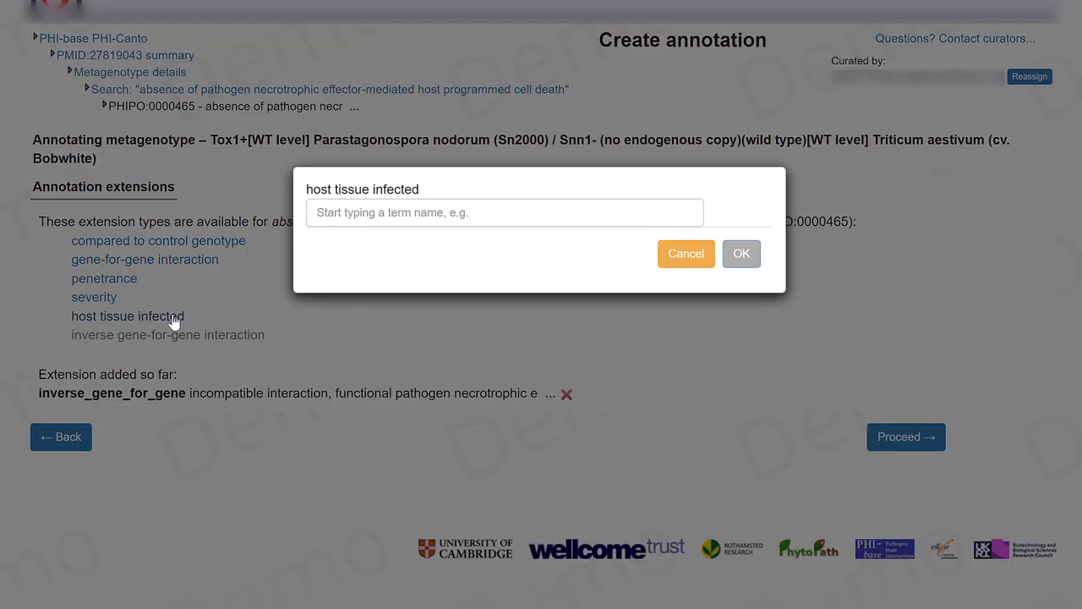
{"action": "left_click", "coordinate": [387, 219]}
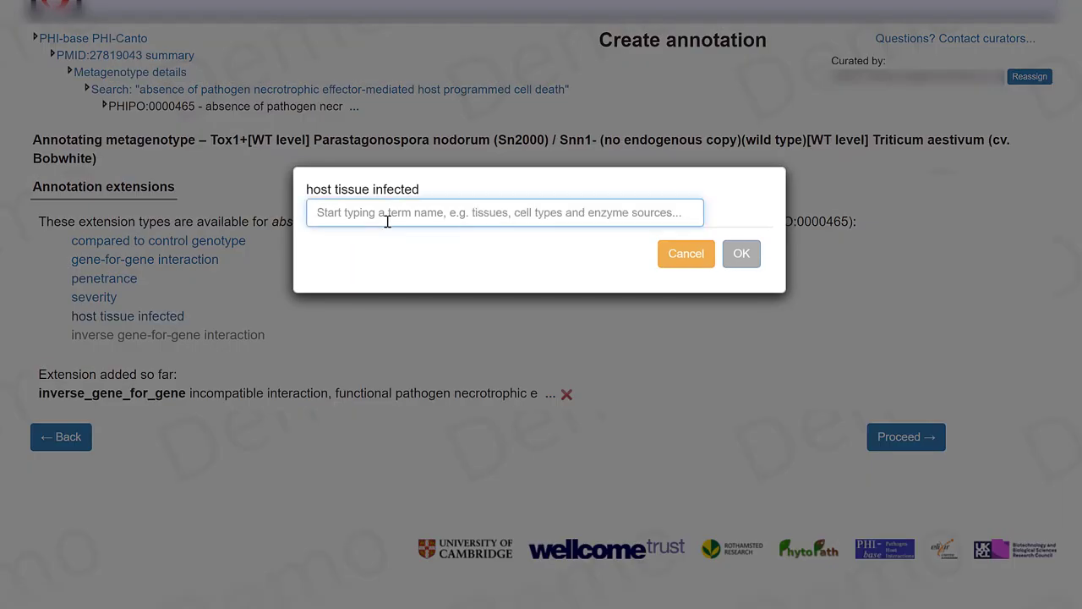
{"action": "type", "text": "leaf"}
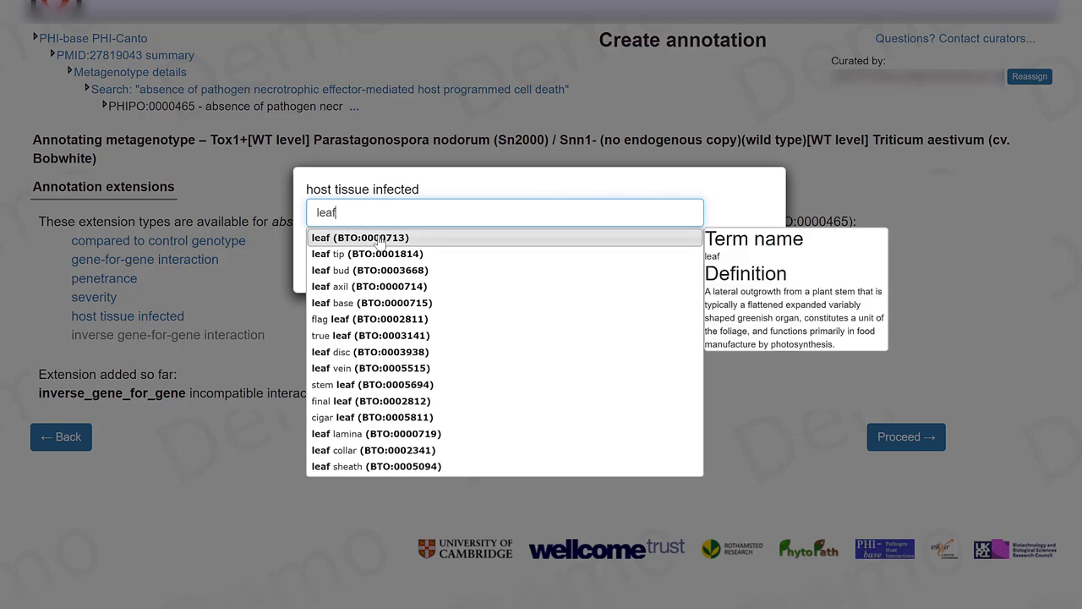
{"action": "left_click", "coordinate": [377, 239]}
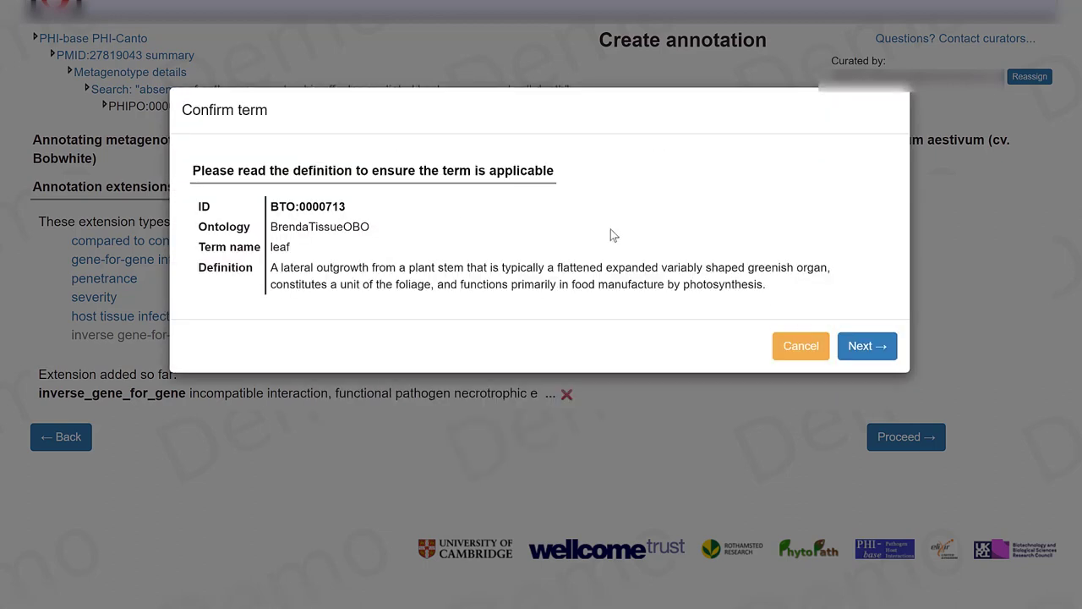
{"action": "left_click", "coordinate": [863, 343]}
{"action": "scroll", "coordinate": [532, 304], "scroll_direction": "down", "scroll_amount": 3}
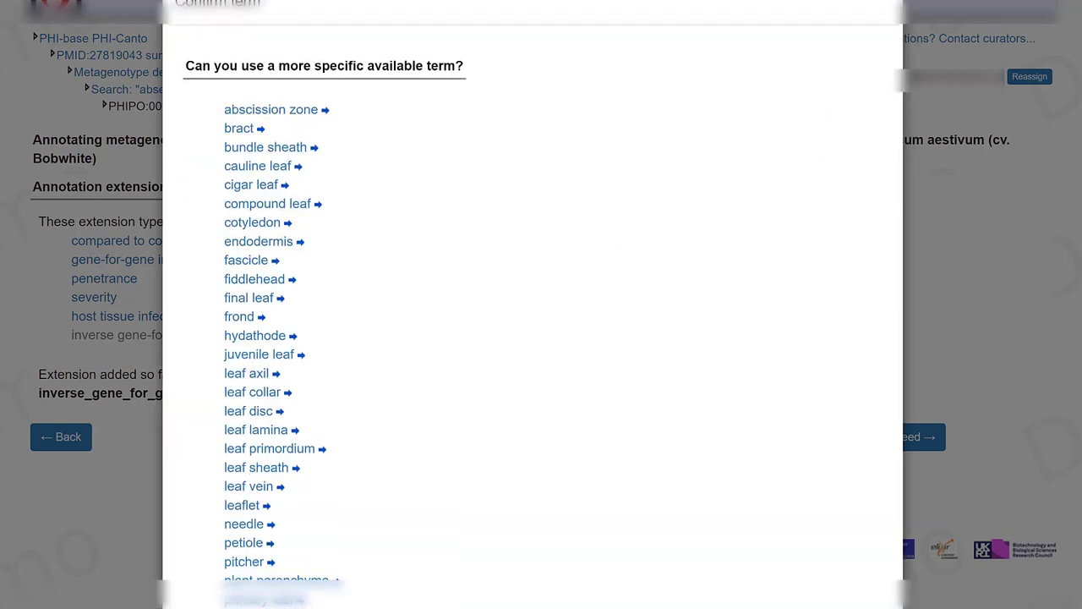
{"action": "left_click", "coordinate": [863, 604]}
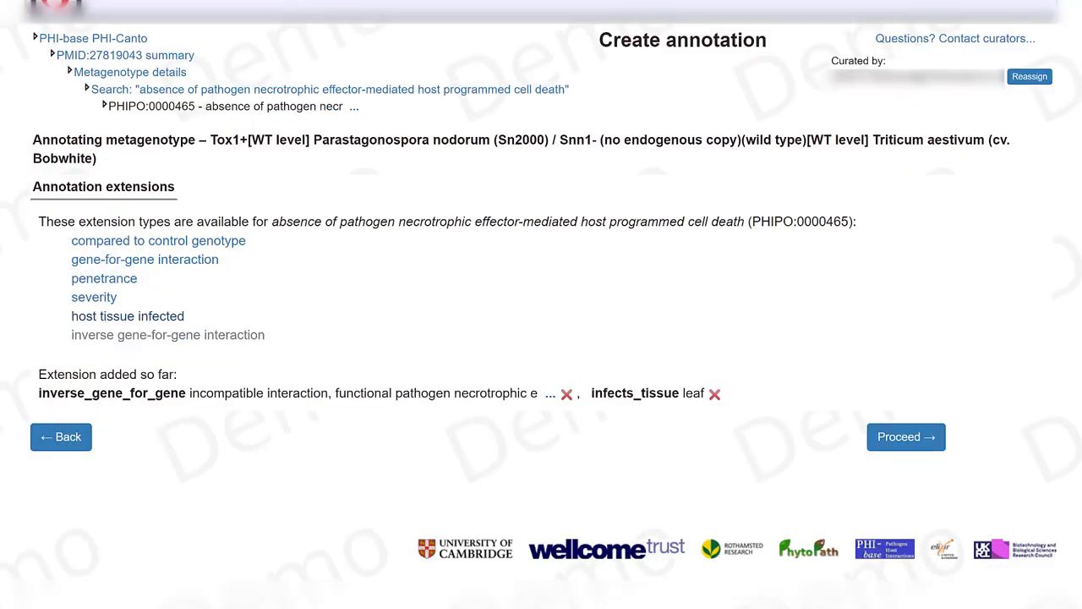
Record Figure 2d and the comment "untransformed Bobwhite (BW; Snn1−)", save the annotation, and return to metagenotype management
{"action": "left_click", "coordinate": [905, 436]}
{"action": "type", "text": "Figure 2d"}
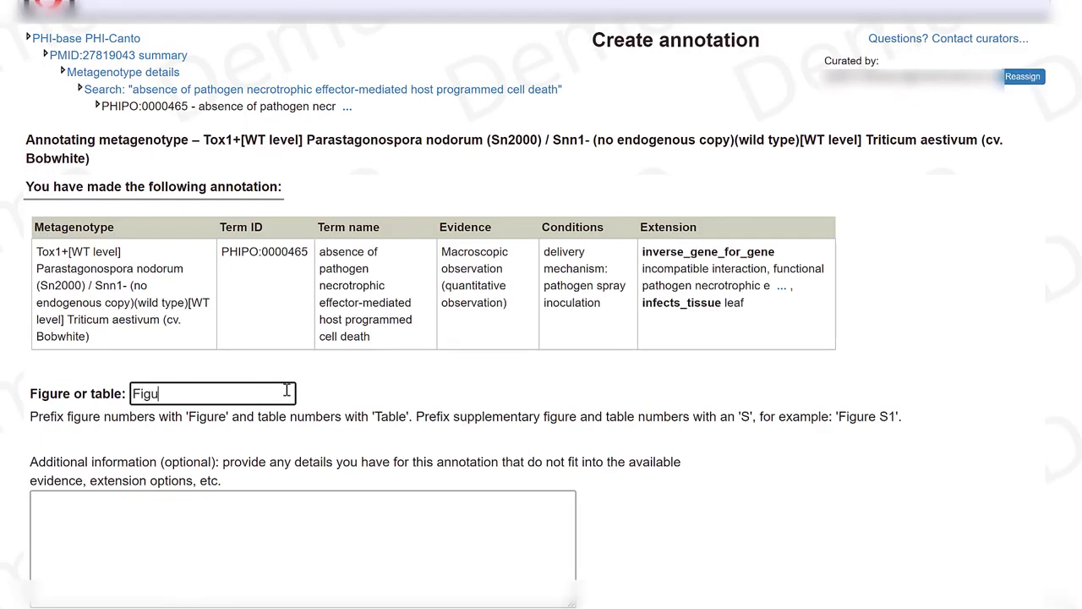
{"action": "left_click", "coordinate": [220, 524]}
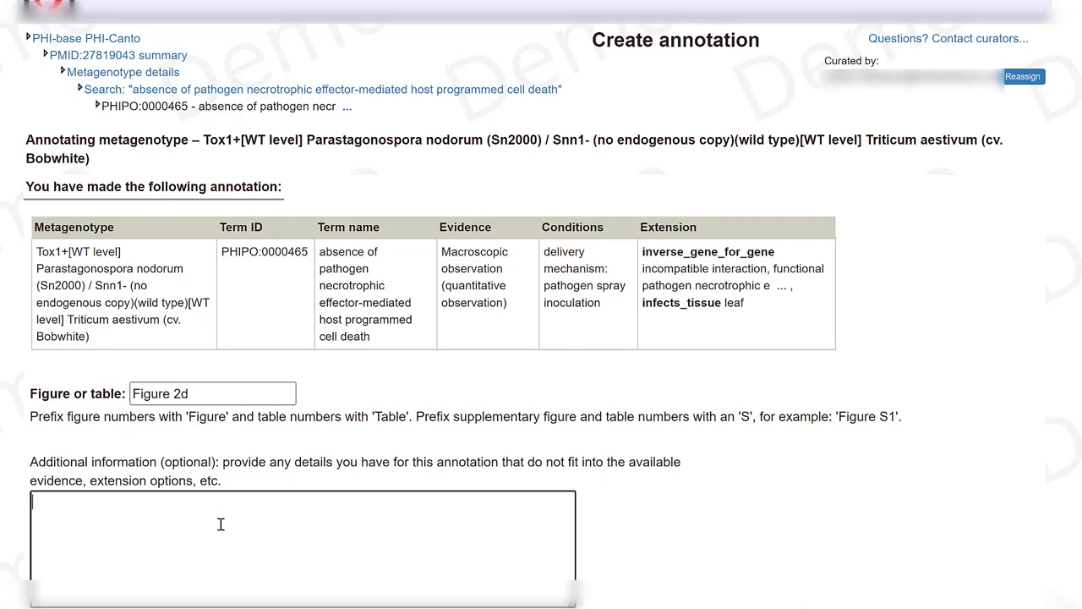
{"action": "type", "text": "untransformed Bobwhite (BW; Snn1−)"}
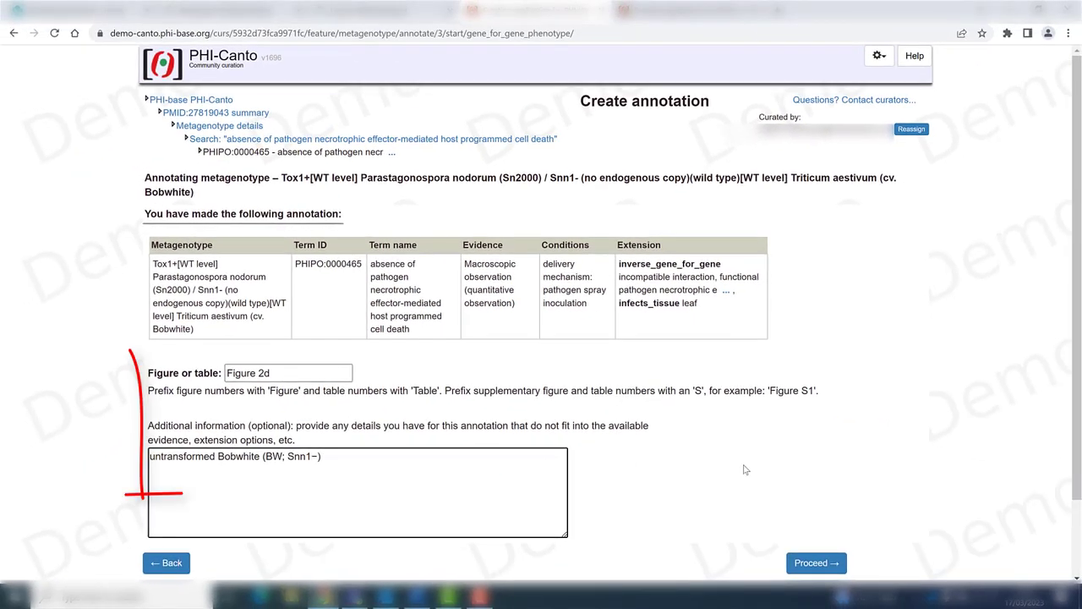
{"action": "left_click", "coordinate": [953, 604]}
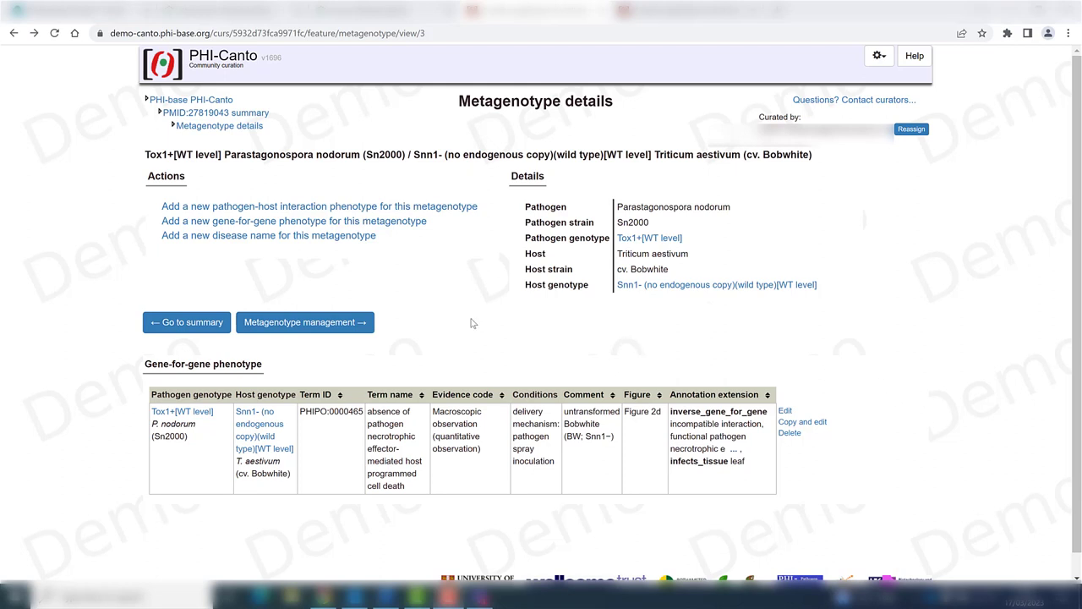
{"action": "left_click", "coordinate": [361, 326]}
{"action": "scroll", "coordinate": [1079, 495], "scroll_direction": "down", "scroll_amount": 5}
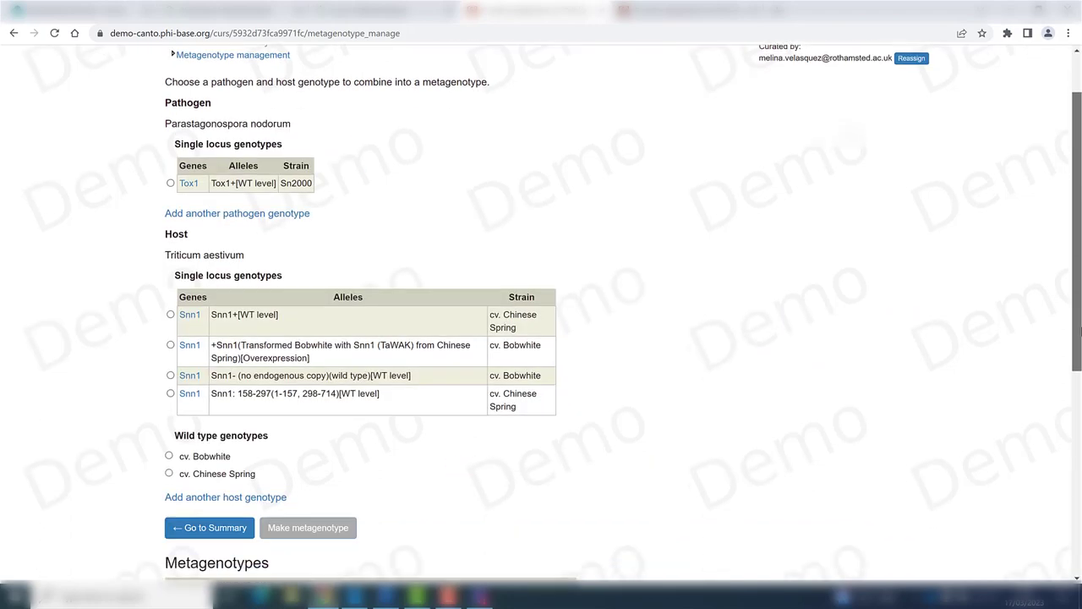
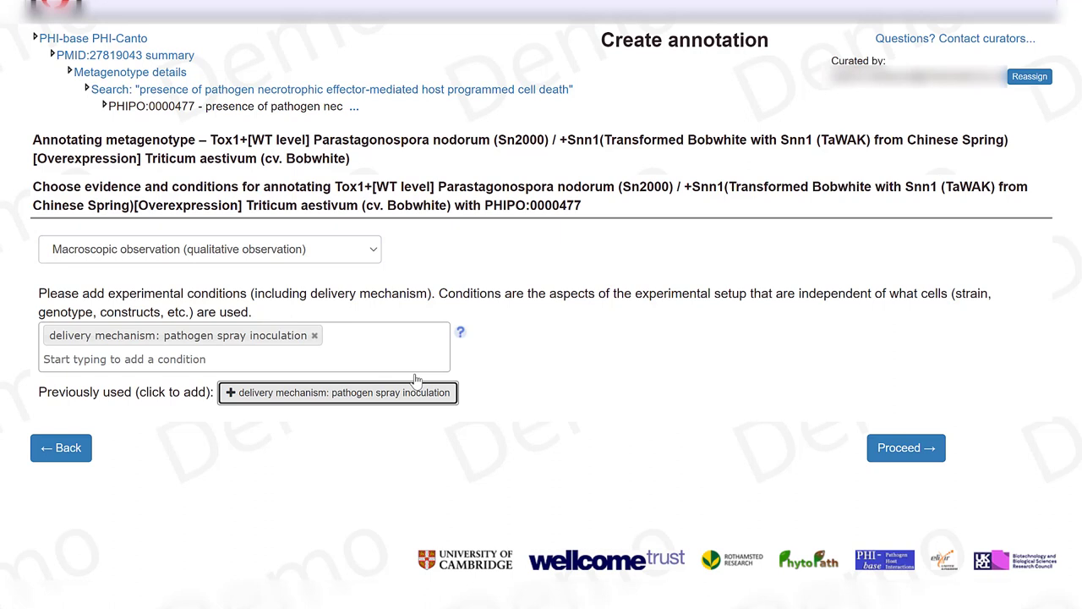
Add the inverse gene-for-gene interaction extension: compatible interaction, functional pathogen necrotrophic effector present, gain of functional host susceptibility locus (PHIPO_EXT:0000033)
{"action": "left_click", "coordinate": [890, 450]}
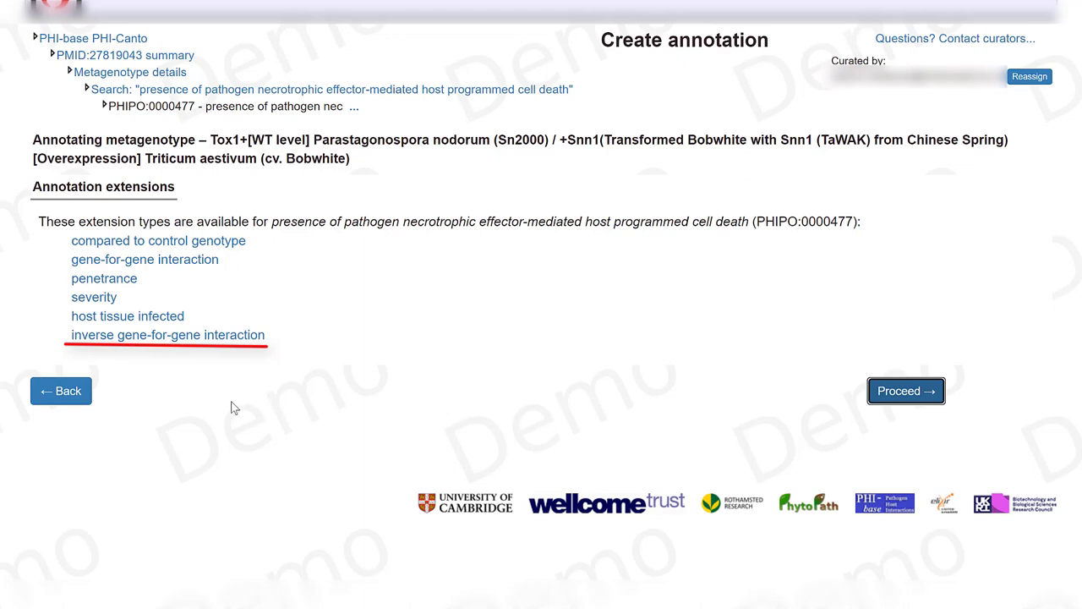
{"action": "left_click", "coordinate": [233, 337]}
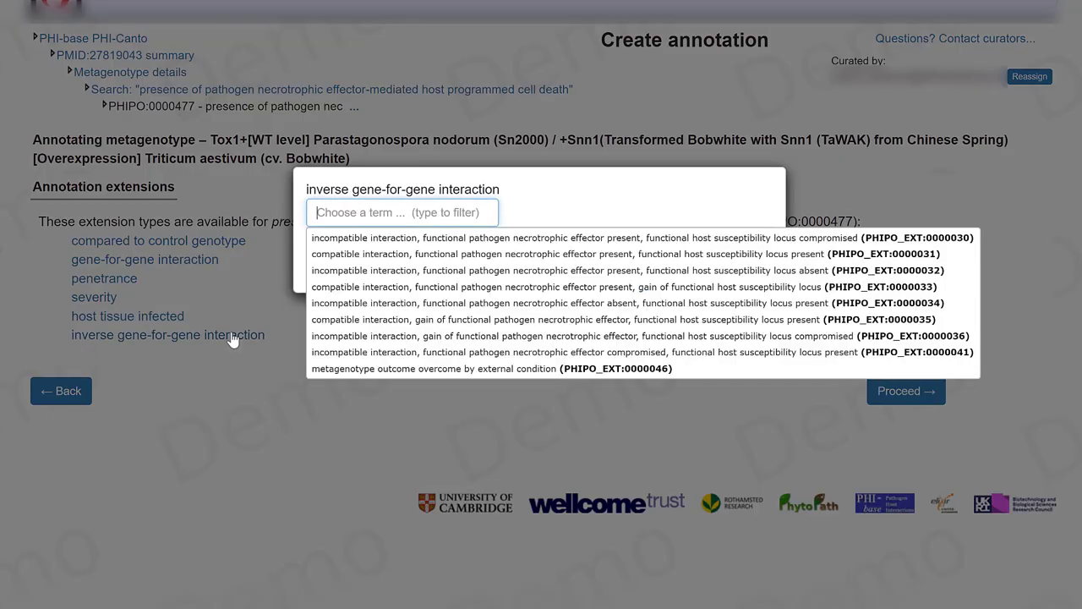
{"action": "left_click", "coordinate": [361, 287]}
{"action": "key", "text": "Return"}
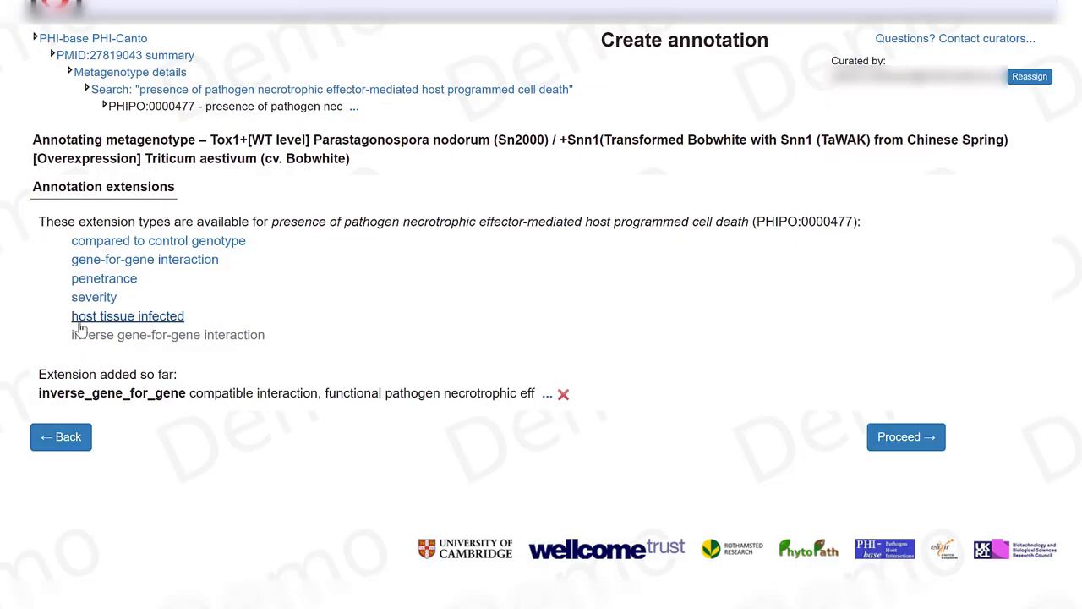
Add the host tissue infected extension with the term leaf (BTO:0000713) to the transformed Bobwhite annotation
{"action": "left_click", "coordinate": [79, 320]}
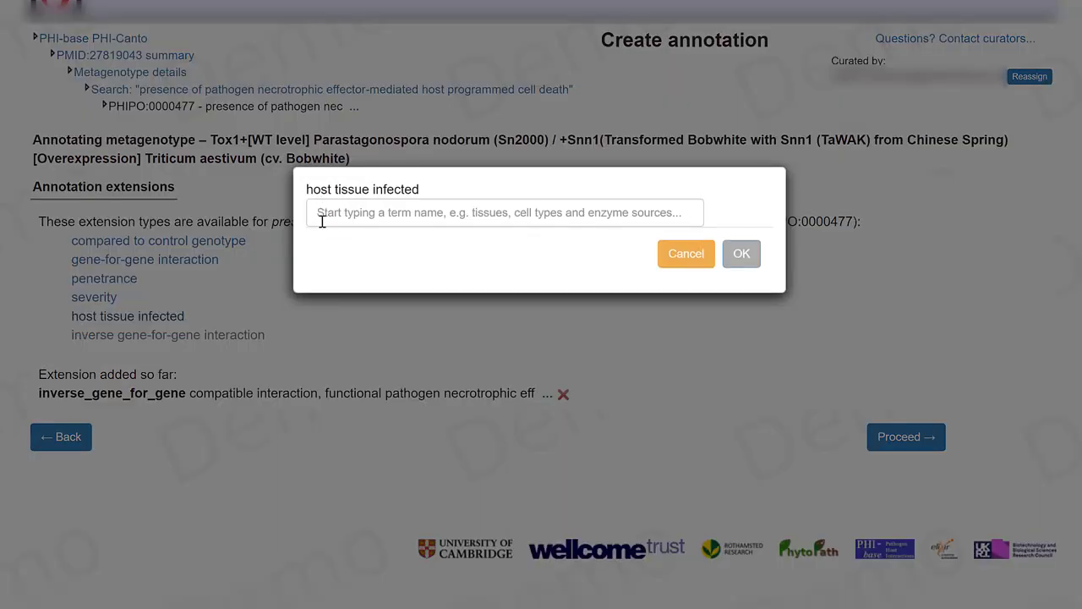
{"action": "type", "text": "leaf"}
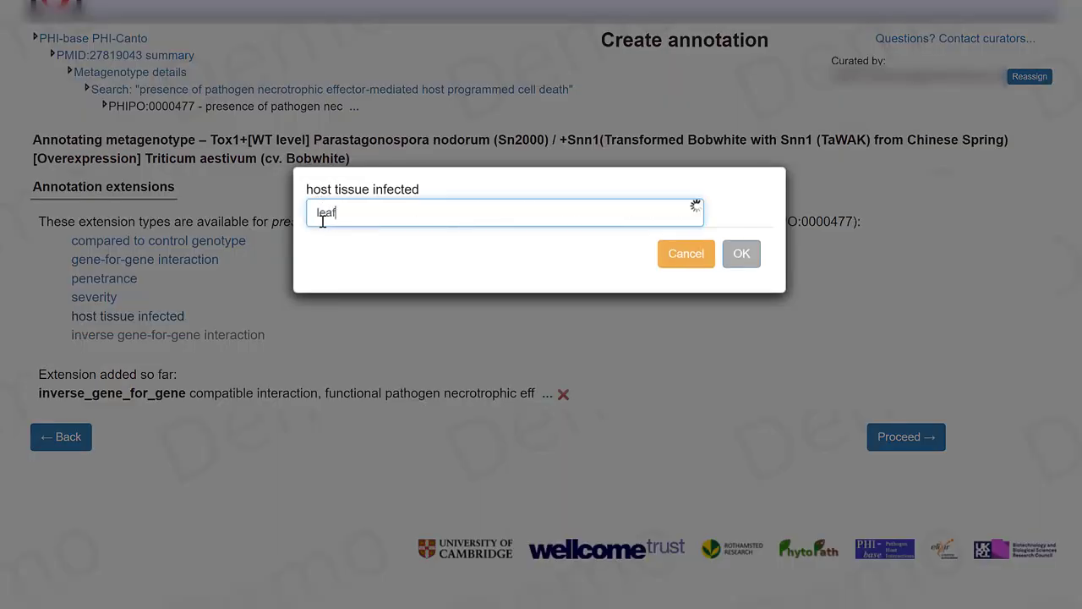
{"action": "left_click", "coordinate": [323, 238]}
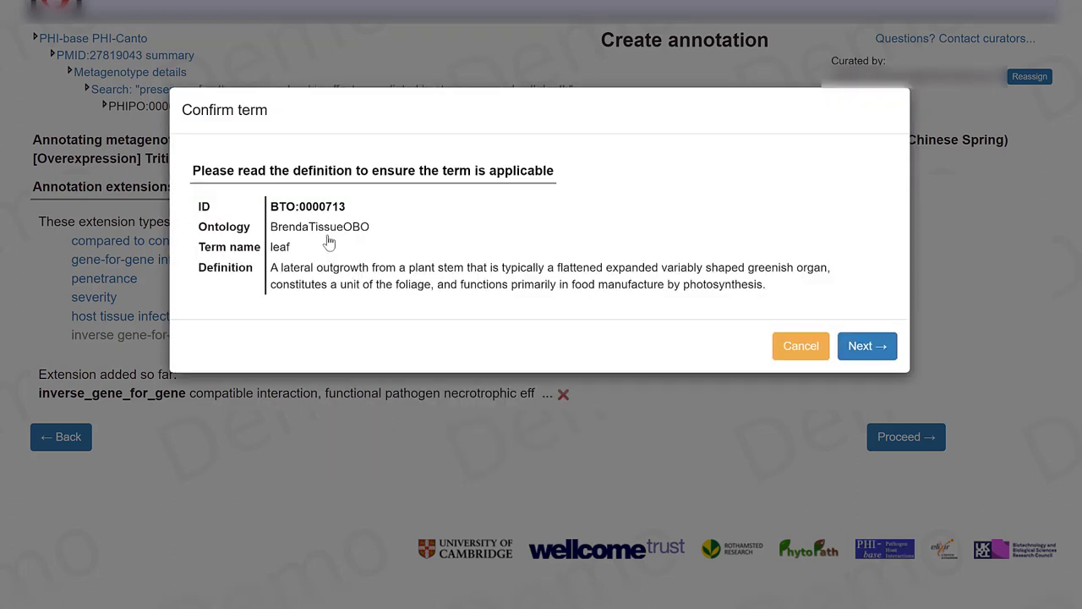
{"action": "left_click", "coordinate": [857, 348]}
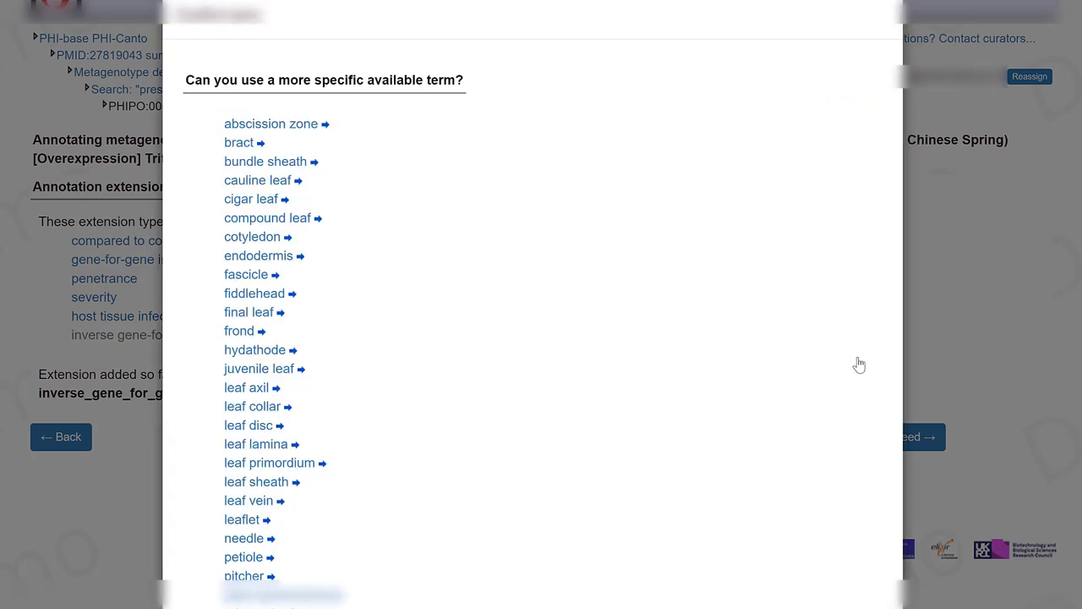
{"action": "scroll", "coordinate": [532, 338], "scroll_direction": "down", "scroll_amount": 3}
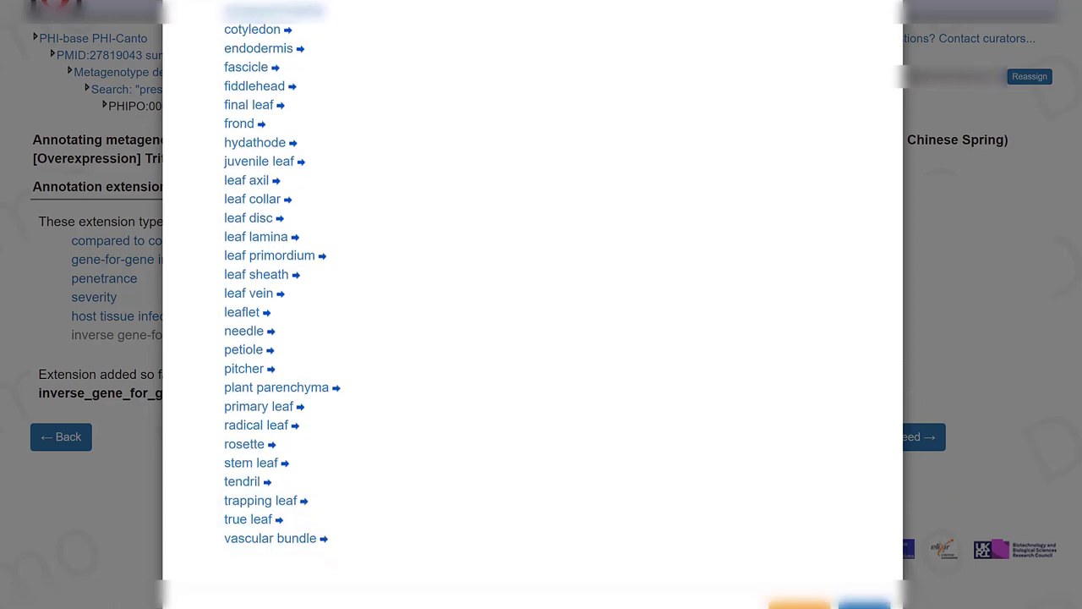
{"action": "left_click", "coordinate": [864, 603]}
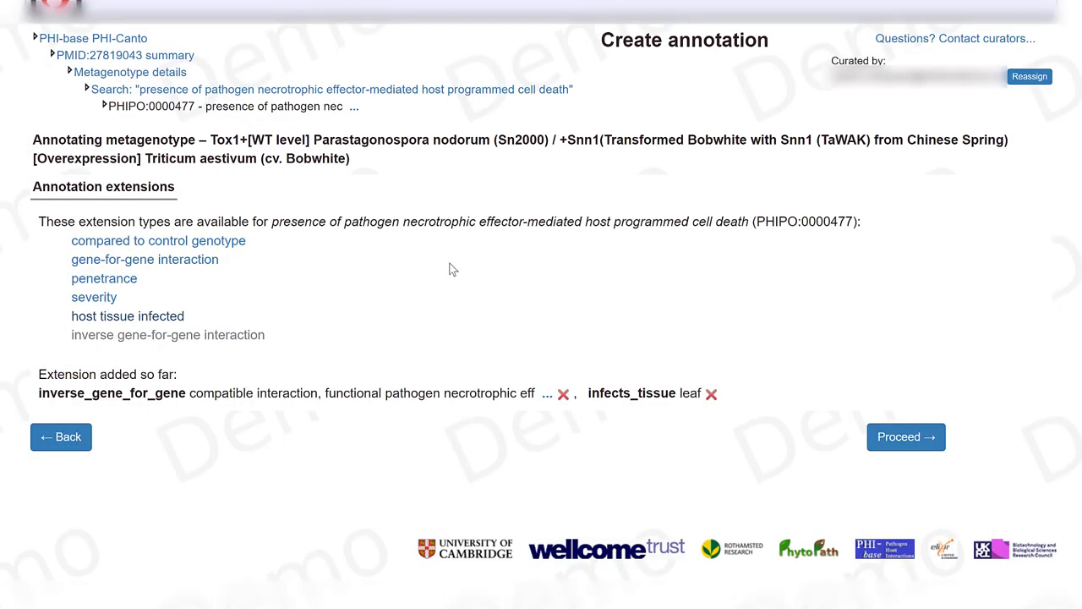
Add a compared to control genotype extension using the Tox1+ / Snn1- (no endogenous copy) cv. Bobwhite metagenotype
{"action": "left_click", "coordinate": [233, 245]}
{"action": "left_click", "coordinate": [784, 216]}
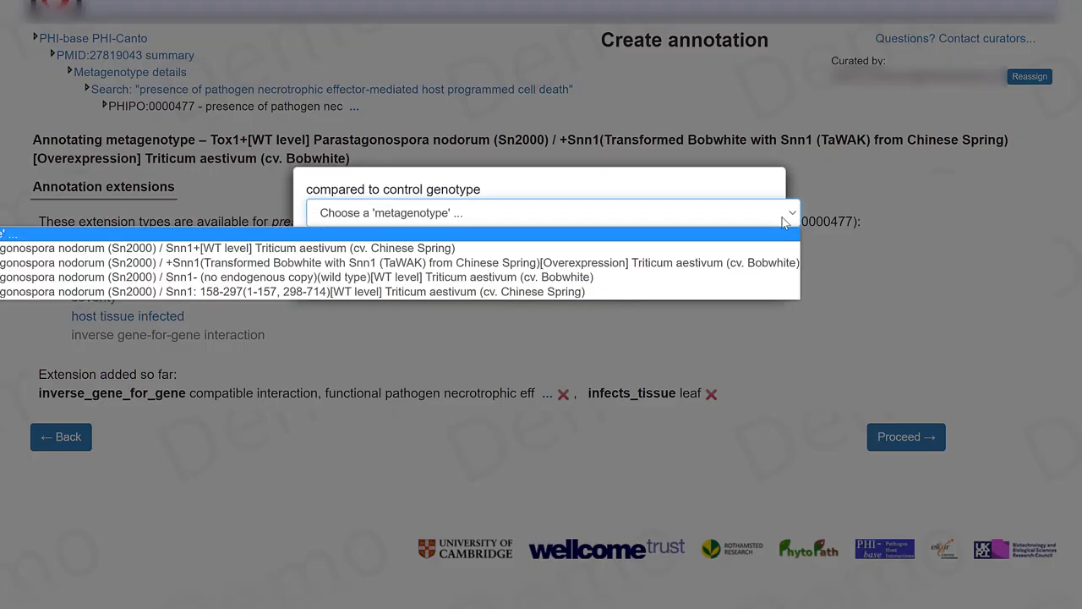
{"action": "left_click", "coordinate": [643, 278]}
{"action": "left_click", "coordinate": [737, 256]}
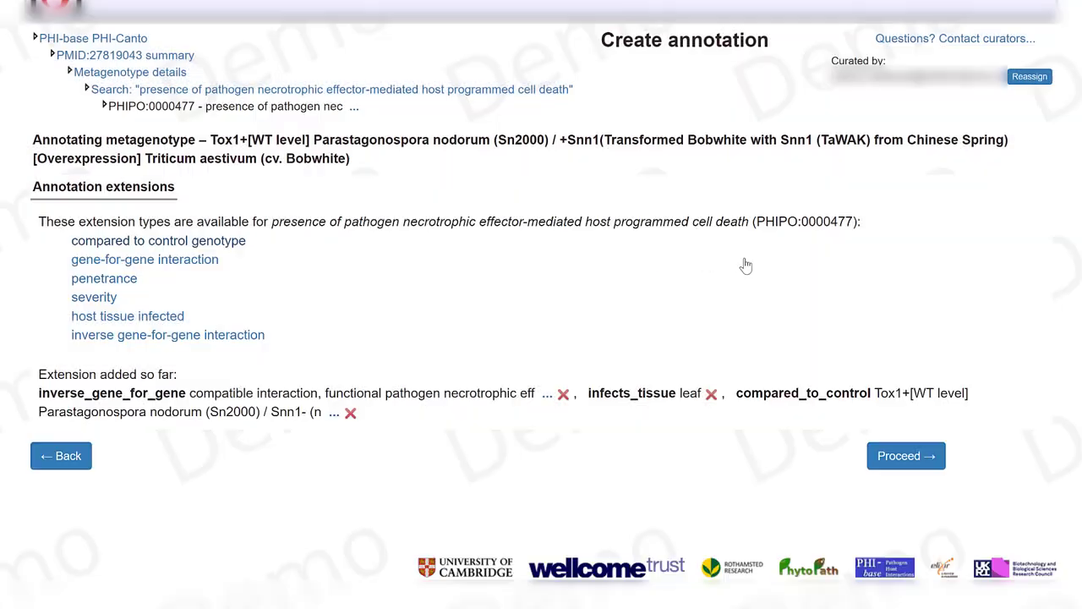
Record Figure 2d with the comment "TaWAK-possessing transgenic plants were also susceptible to SNB (TaWAK = Snn1)" and save the transformed Bobwhite annotation
{"action": "left_click", "coordinate": [905, 436]}
{"action": "left_click", "coordinate": [259, 414]}
{"action": "type", "text": "F"}
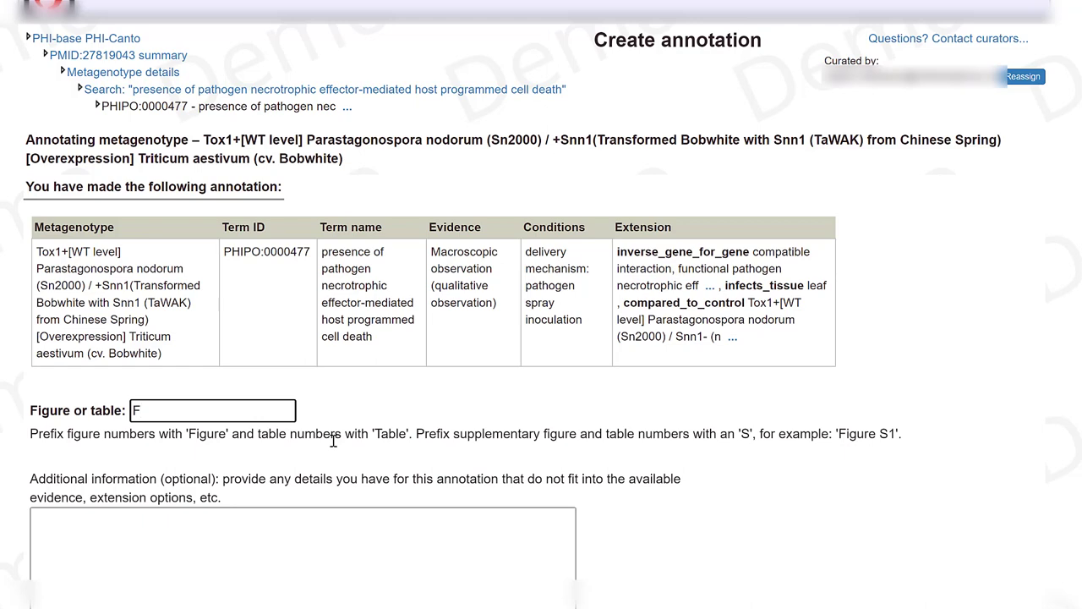
{"action": "type", "text": "igure 2d"}
{"action": "left_click", "coordinate": [281, 546]}
{"action": "type", "text": "TaWAK-possessing transgenic plants were also susceptible to SNB (TaWAK = Snn1)"}
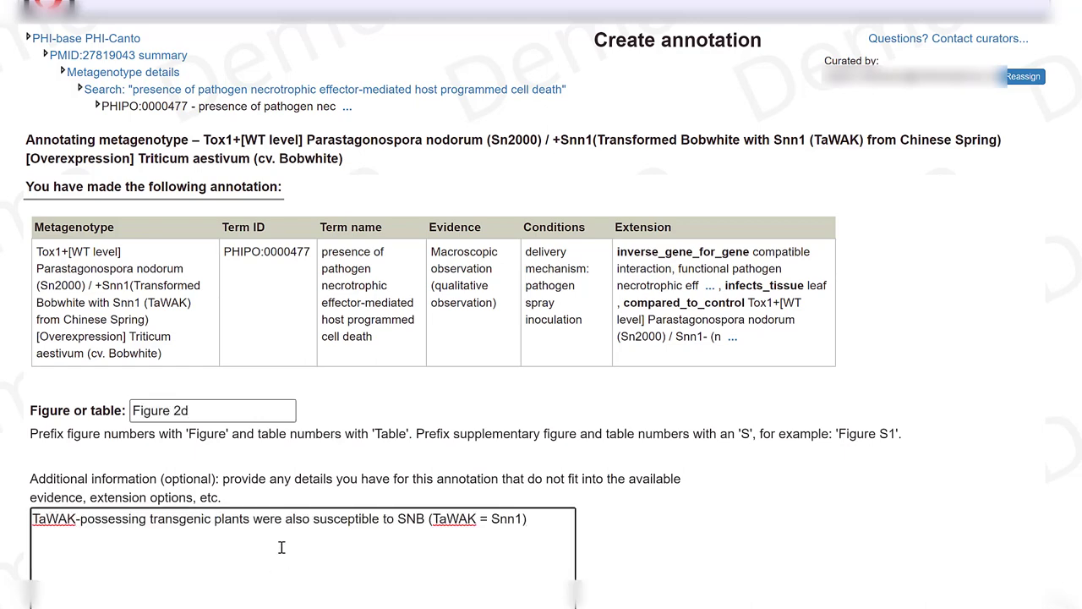
{"action": "left_click", "coordinate": [825, 575]}
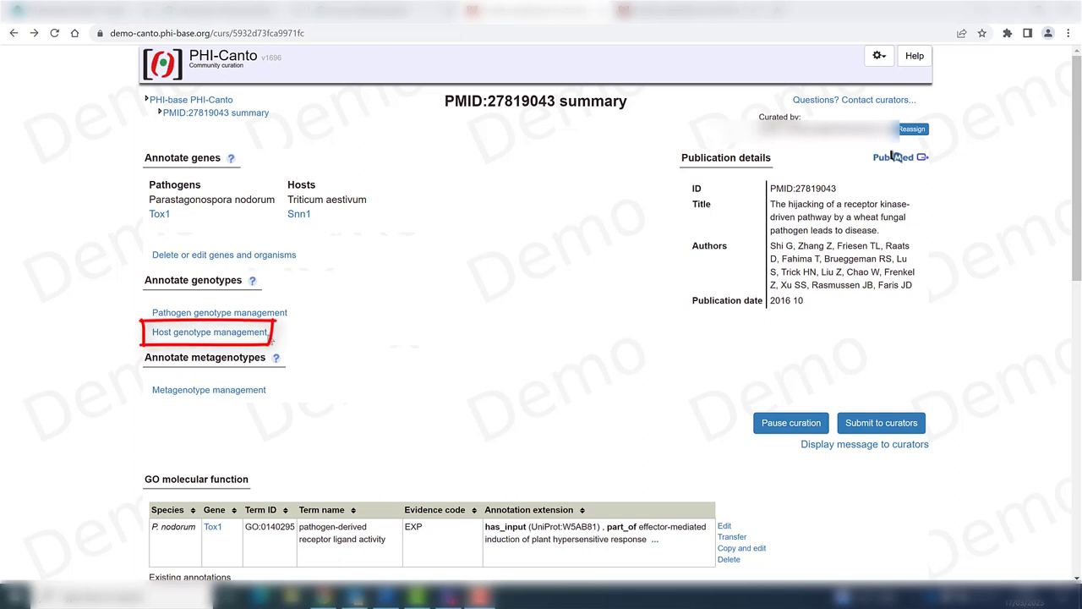
Start a new host Snn1 allele of type nonsense mutation and name it Snn1ems6125
{"action": "left_click", "coordinate": [258, 334]}
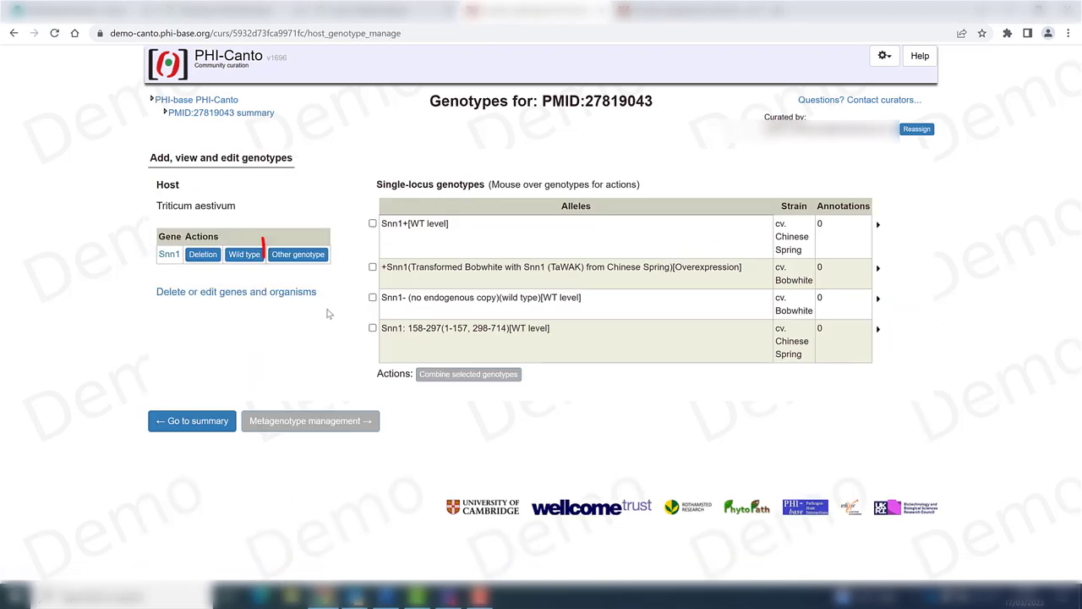
{"action": "left_click", "coordinate": [313, 258]}
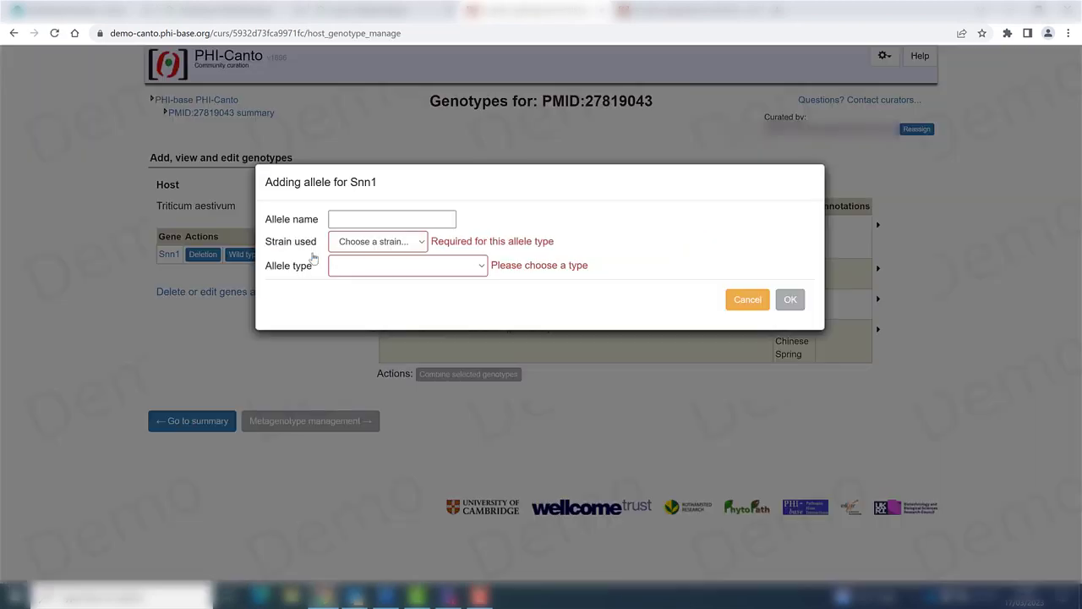
{"action": "left_click", "coordinate": [413, 256]}
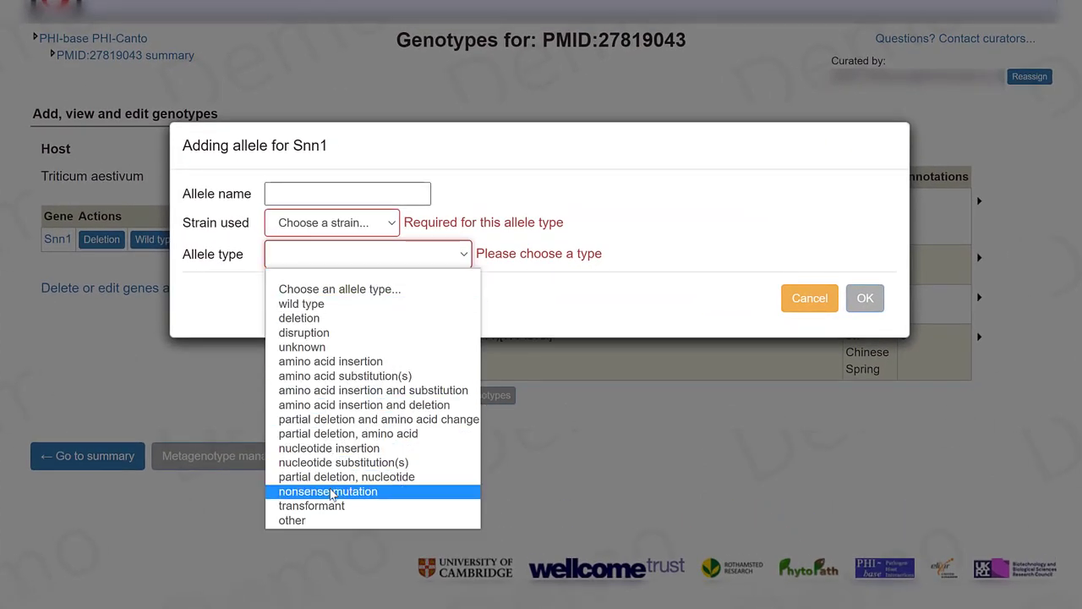
{"action": "left_click", "coordinate": [333, 492]}
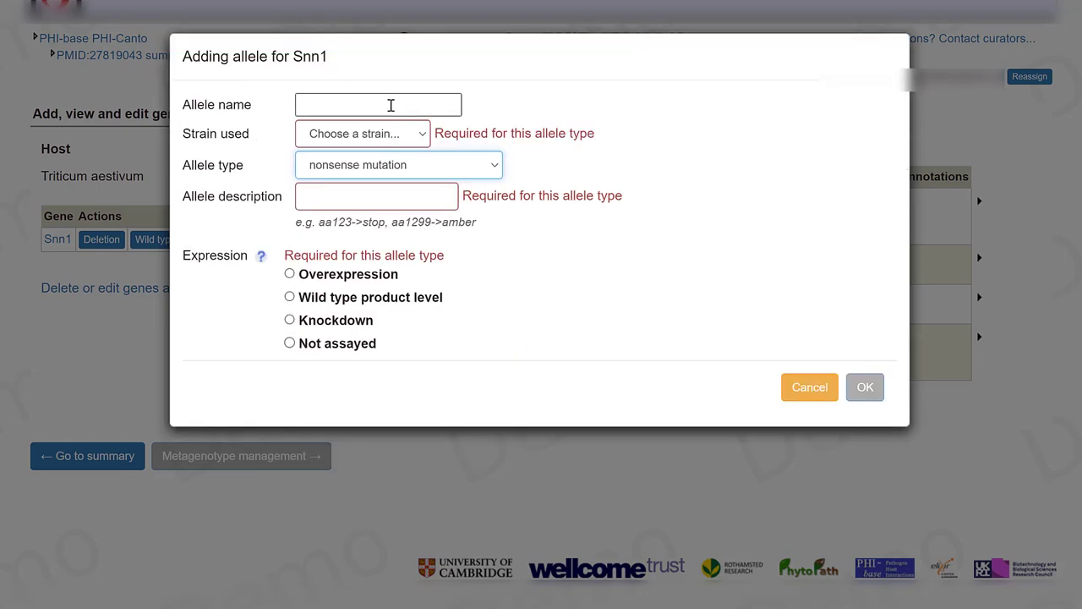
{"action": "left_click", "coordinate": [391, 105]}
{"action": "type", "text": "ems6125"}
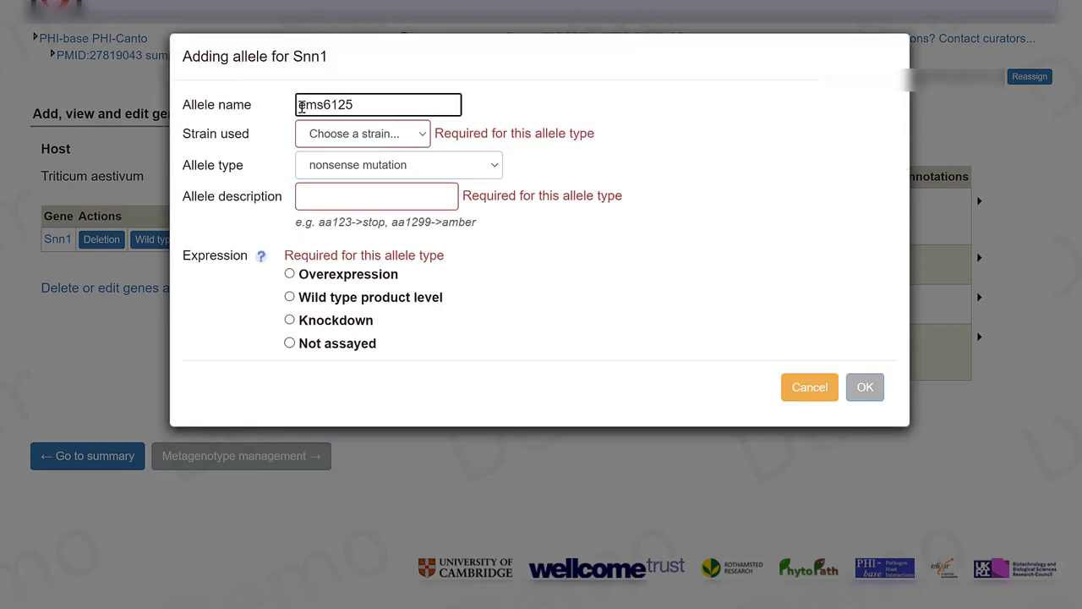
{"action": "left_click", "coordinate": [302, 104]}
{"action": "type", "text": "Snn1"}
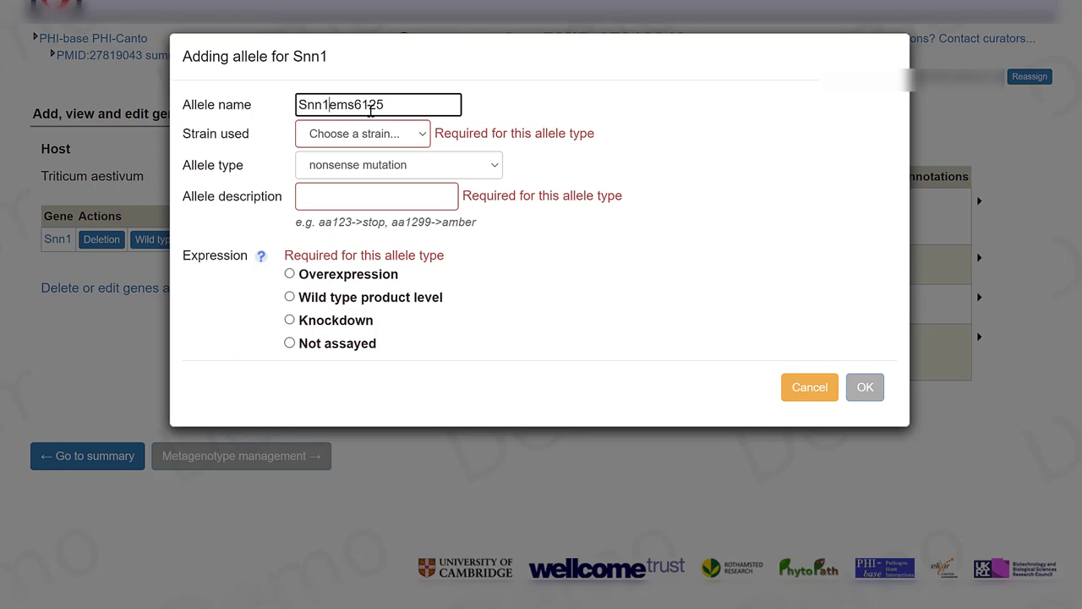
Set the allele's strain to cv. Chinese Spring, description to aa330->stop and expression to Not assayed, and save the genotype
{"action": "left_click", "coordinate": [398, 135]}
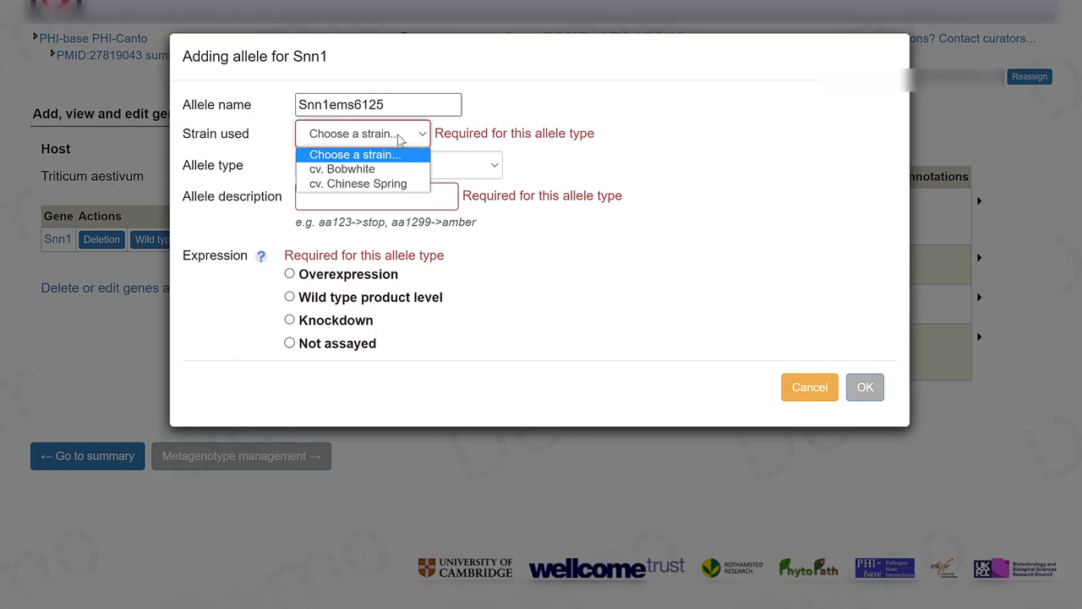
{"action": "left_click", "coordinate": [377, 186]}
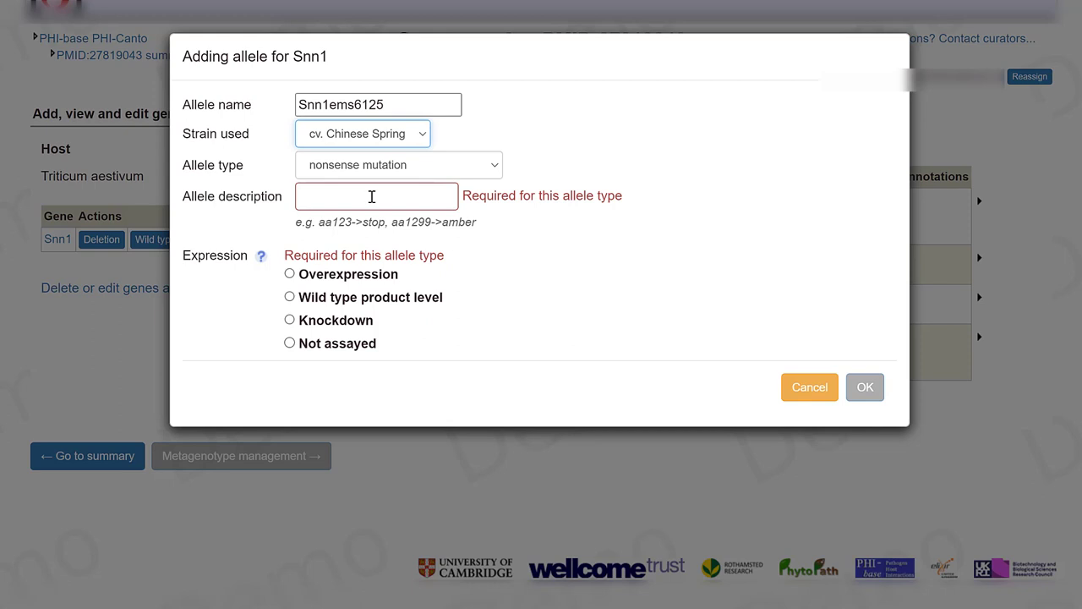
{"action": "left_click", "coordinate": [371, 196]}
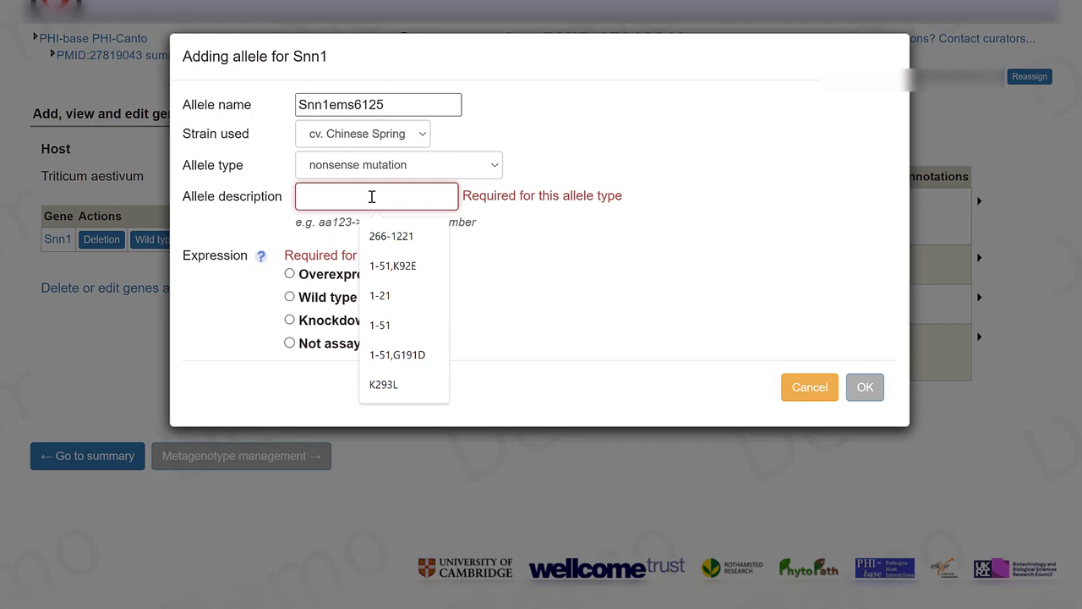
{"action": "type", "text": "aa"}
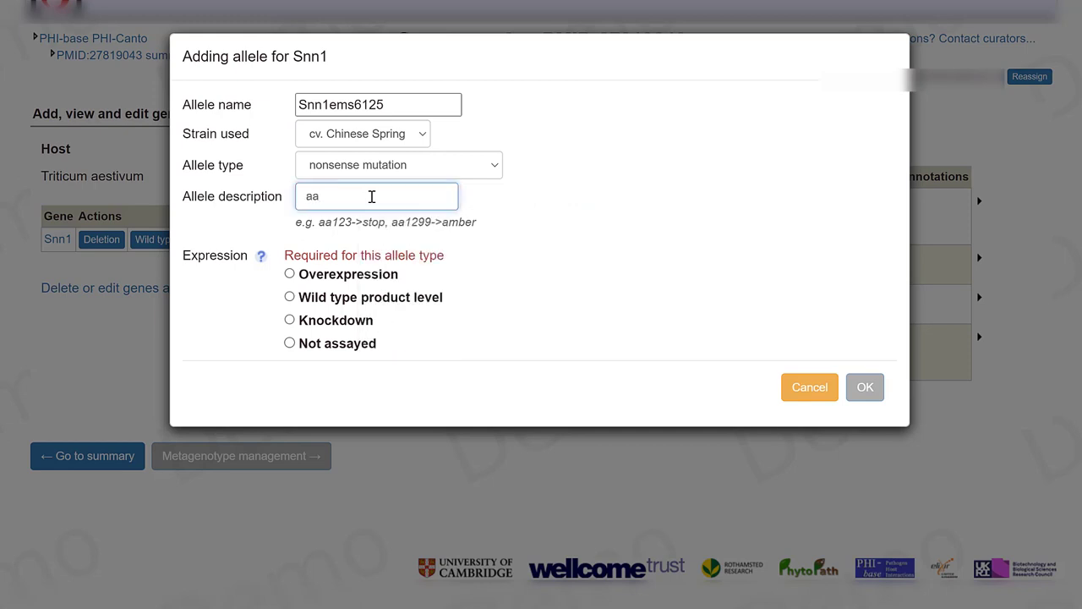
{"action": "type", "text": "330->stop"}
{"action": "left_click", "coordinate": [290, 343]}
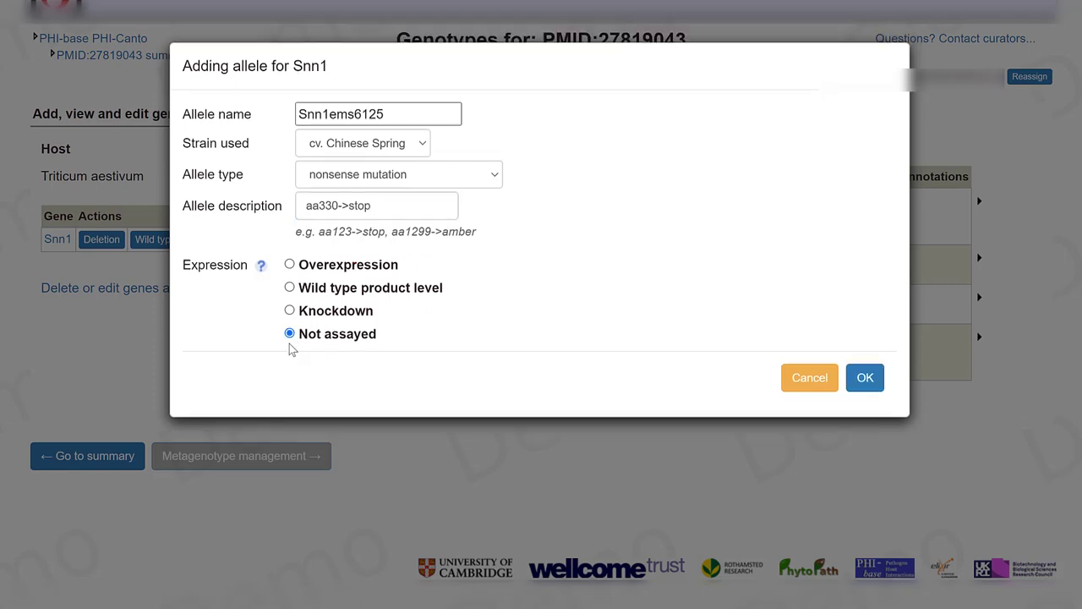
{"action": "left_click", "coordinate": [864, 380]}
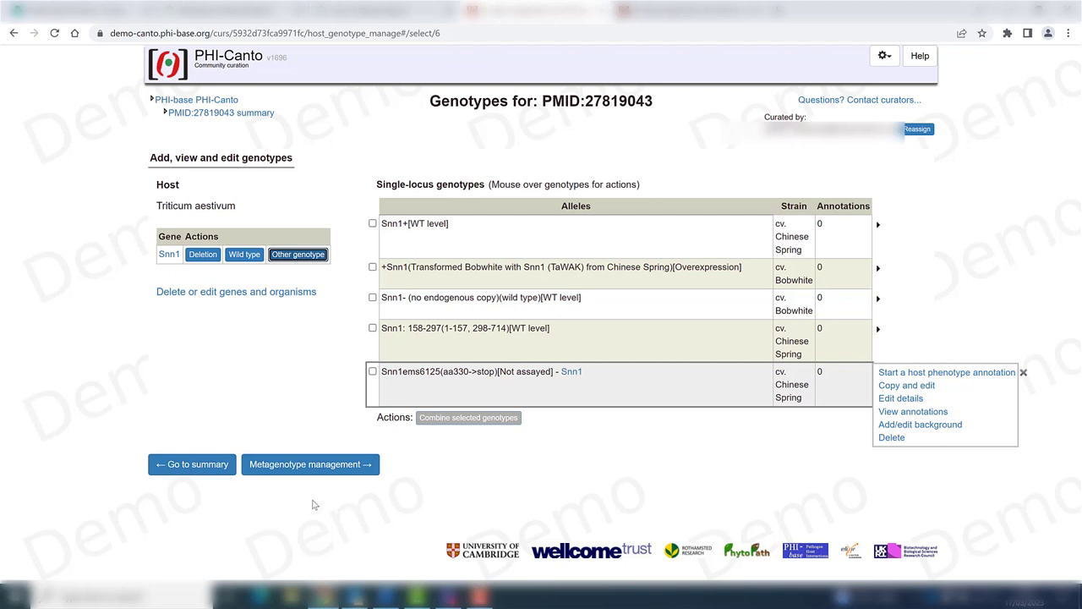
Create a metagenotype combining the pathogen genotype Tox1+ (Sn2000) with the host genotype Snn1ems6125 (aa330->stop) in cv. Chinese Spring
{"action": "left_click", "coordinate": [303, 470]}
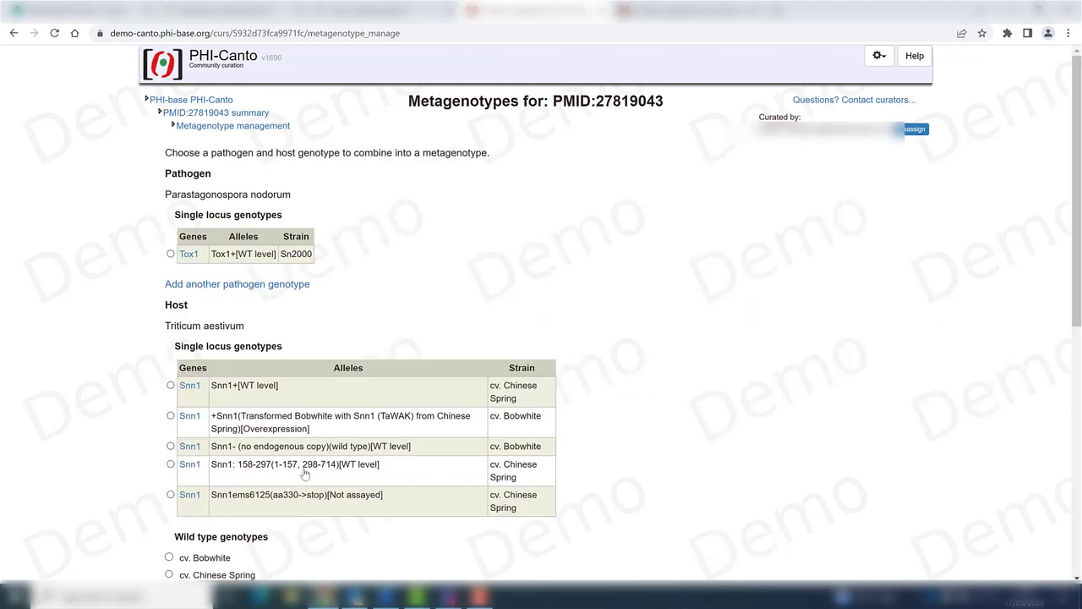
{"action": "left_click", "coordinate": [170, 255]}
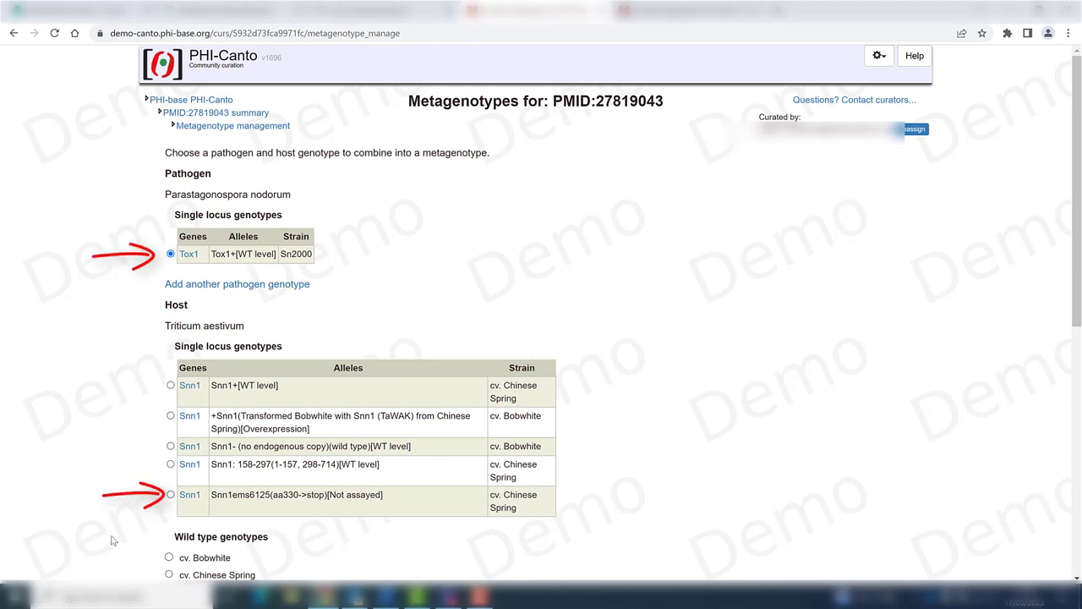
{"action": "left_click", "coordinate": [170, 494]}
{"action": "scroll", "coordinate": [170, 498], "scroll_direction": "down", "scroll_amount": 4}
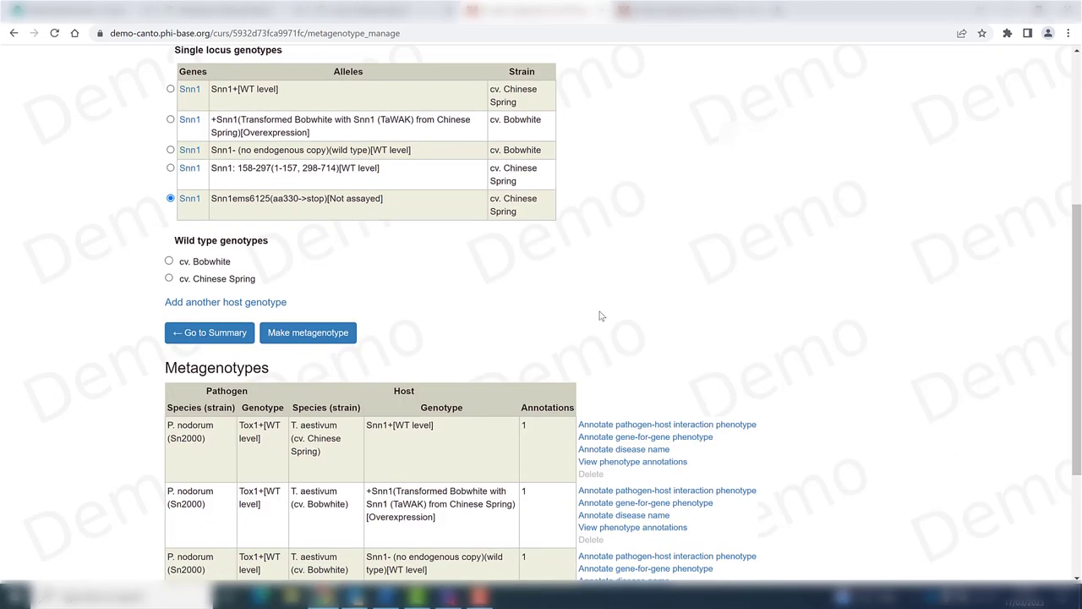
{"action": "left_click", "coordinate": [339, 334]}
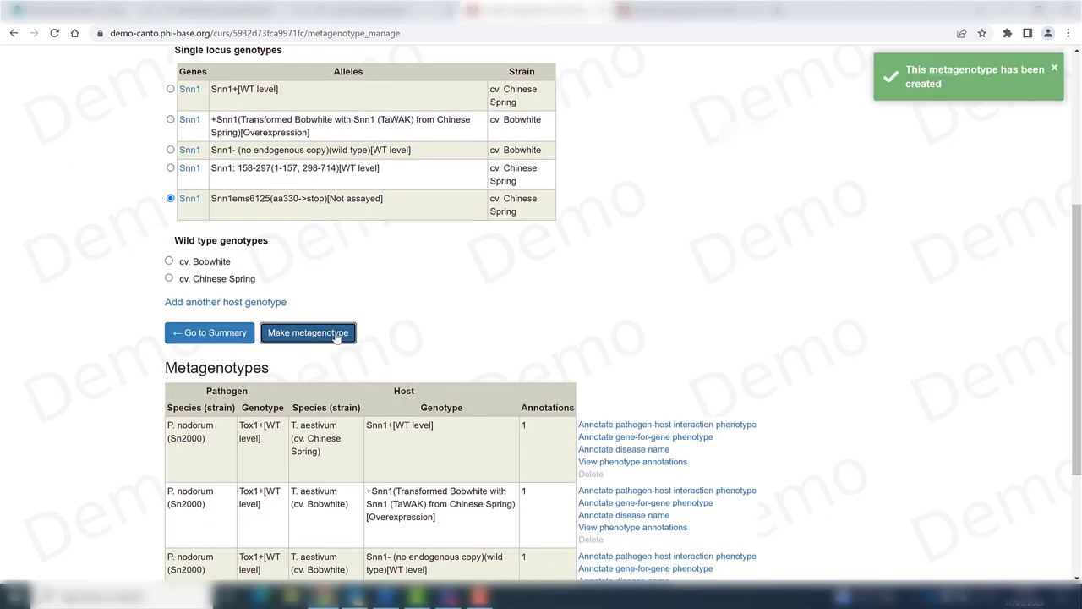
Start a gene-for-gene phenotype annotation for the Snn1ems6125 metagenotype with the term absence of pathogen necrotrophic effector-mediated host programmed cell death (PHIPO:0000465)
{"action": "scroll", "coordinate": [683, 475], "scroll_direction": "down", "scroll_amount": 3}
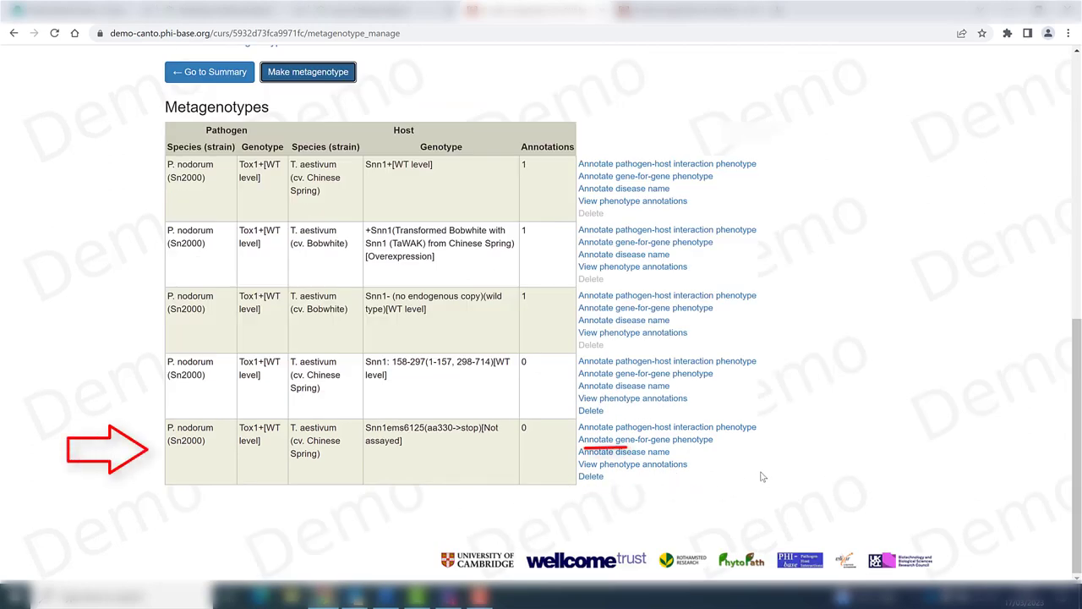
{"action": "left_click", "coordinate": [700, 441]}
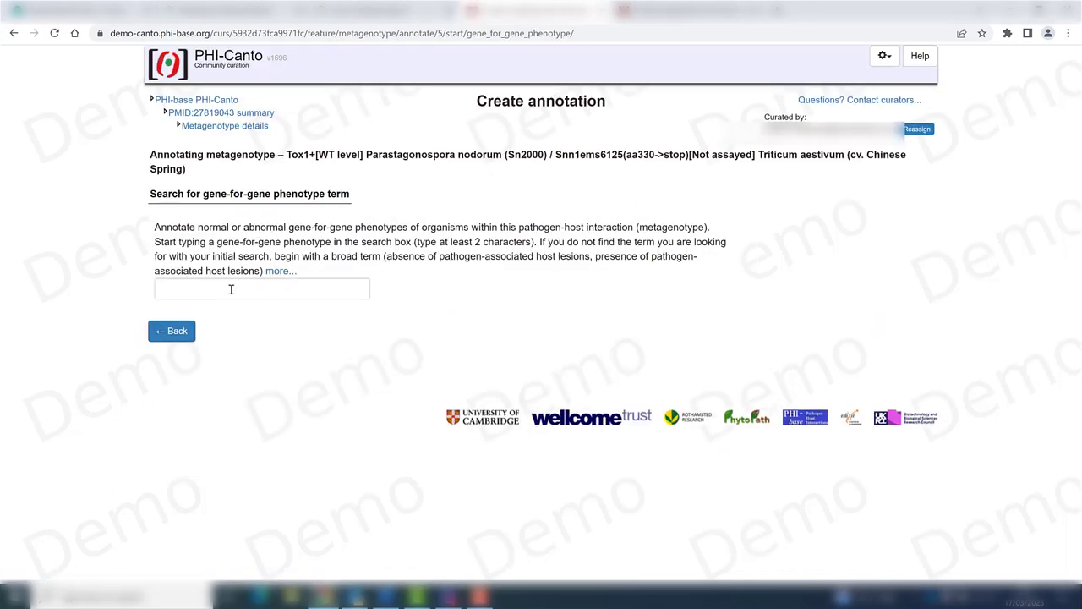
{"action": "left_click", "coordinate": [231, 289]}
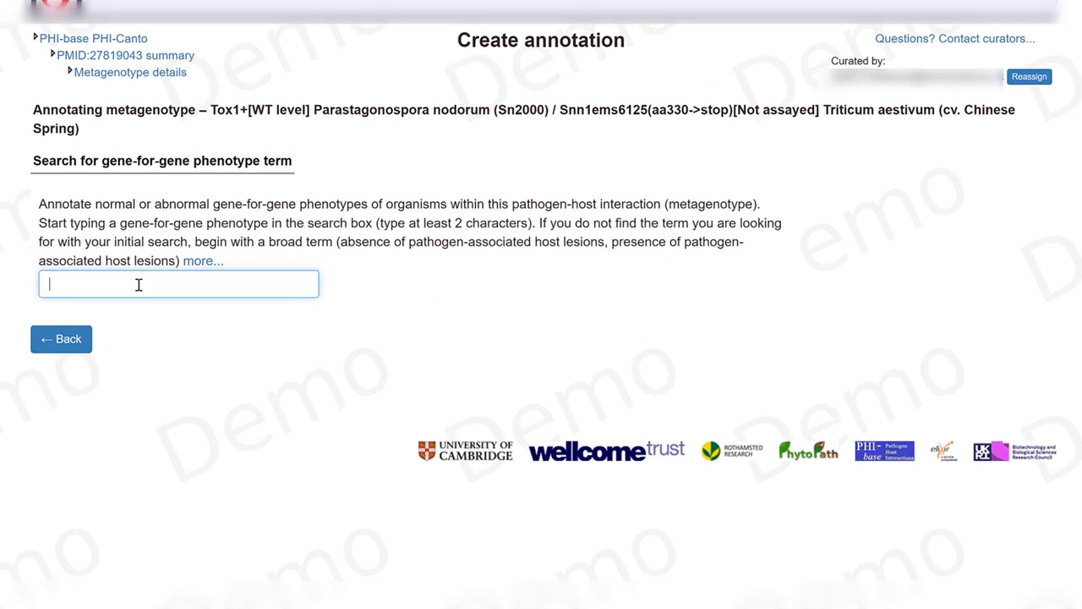
{"action": "type", "text": "absence of pathogen necrotrophic effector-mediated host programmed cell death"}
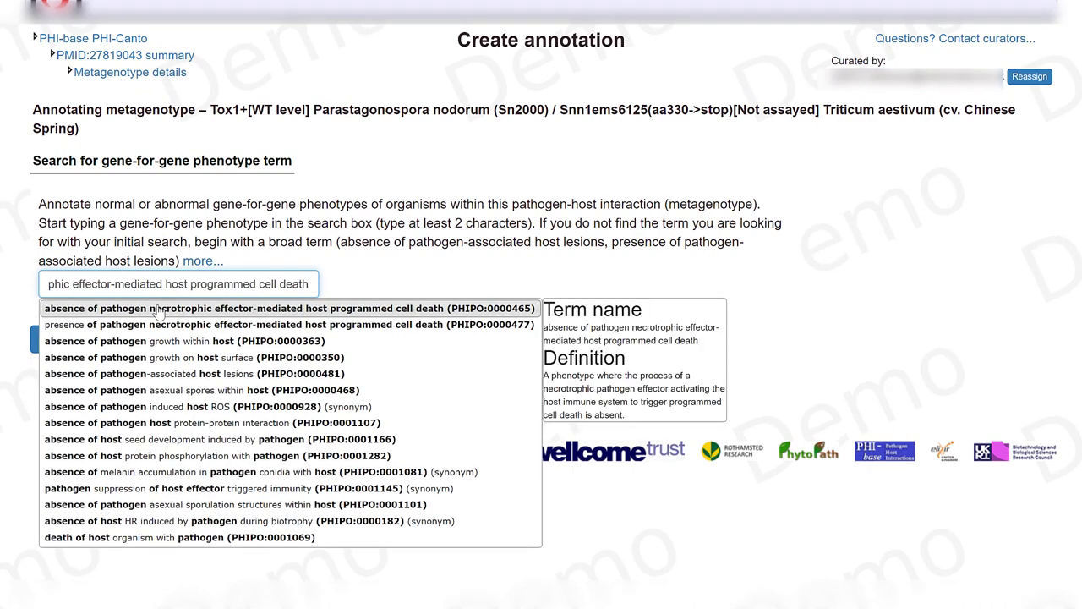
{"action": "left_click", "coordinate": [157, 312]}
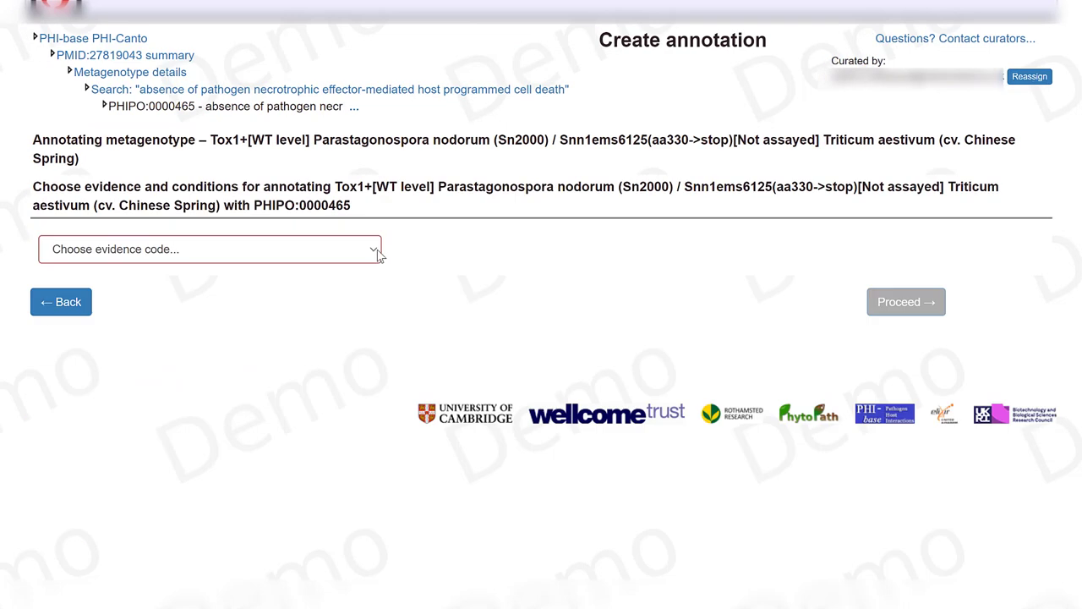
Set the evidence code to Macroscopic observation (qualitative observation) and add the condition delivery mechanism: pathogen spray inoculation
{"action": "left_click", "coordinate": [378, 254]}
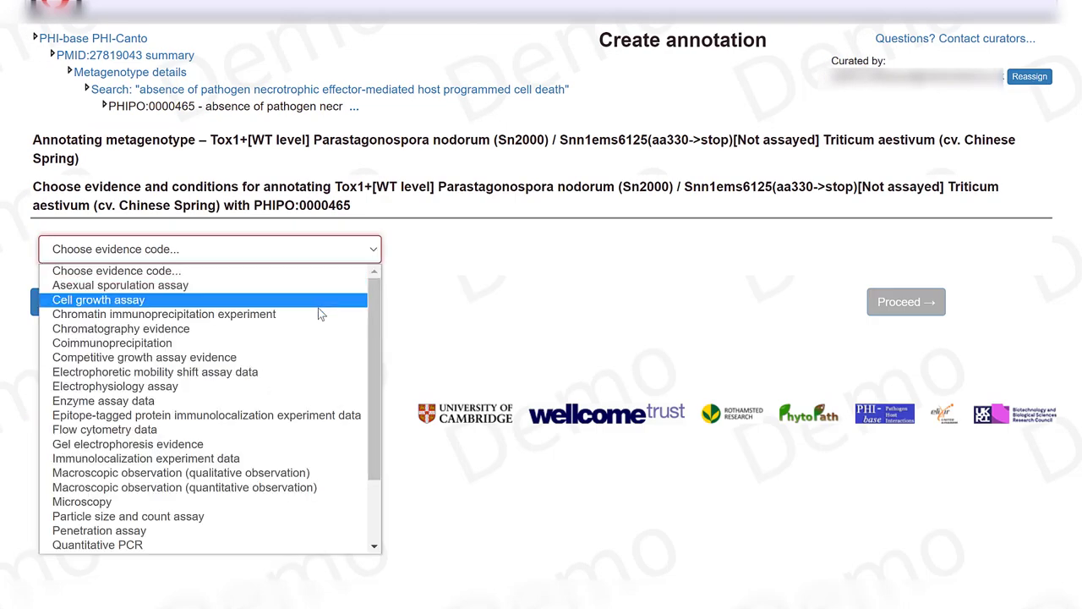
{"action": "left_click", "coordinate": [251, 475]}
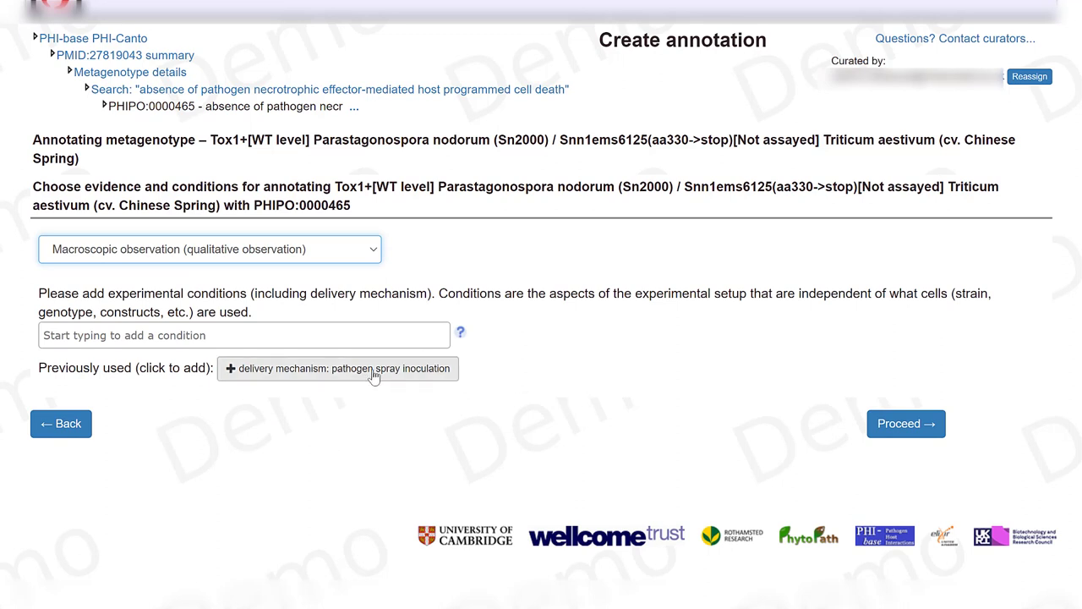
{"action": "left_click", "coordinate": [378, 369]}
{"action": "left_click", "coordinate": [894, 457]}
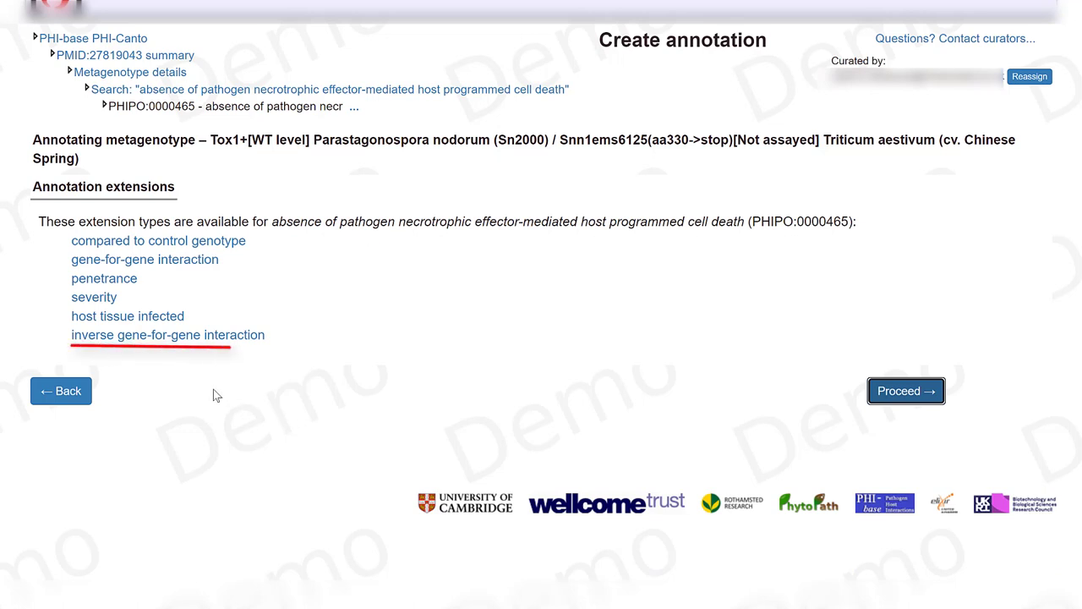
Add the inverse gene-for-gene extension for incompatible interaction with functional effector present and host susceptibility locus compromised (PHIPO_EXT:0000030), and leaf as host tissue infected
{"action": "left_click", "coordinate": [236, 336]}
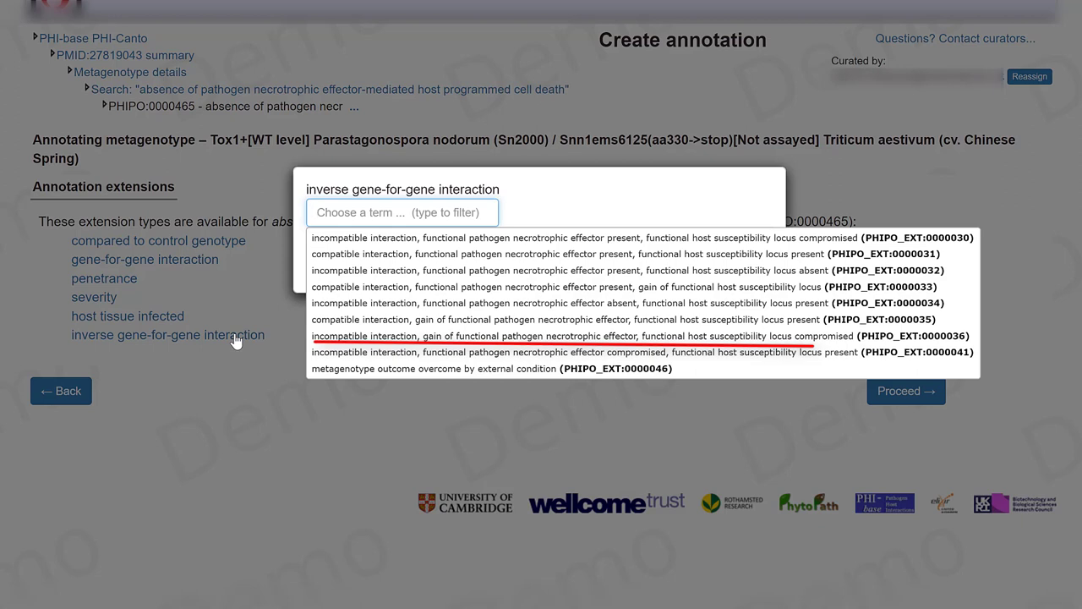
{"action": "left_click", "coordinate": [428, 243]}
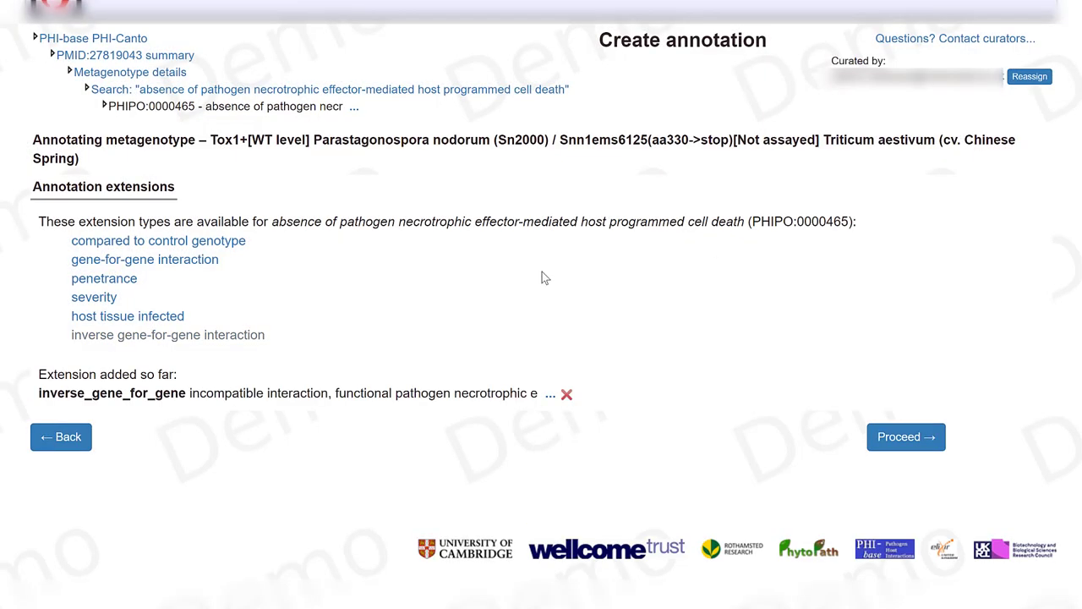
{"action": "left_click", "coordinate": [173, 321]}
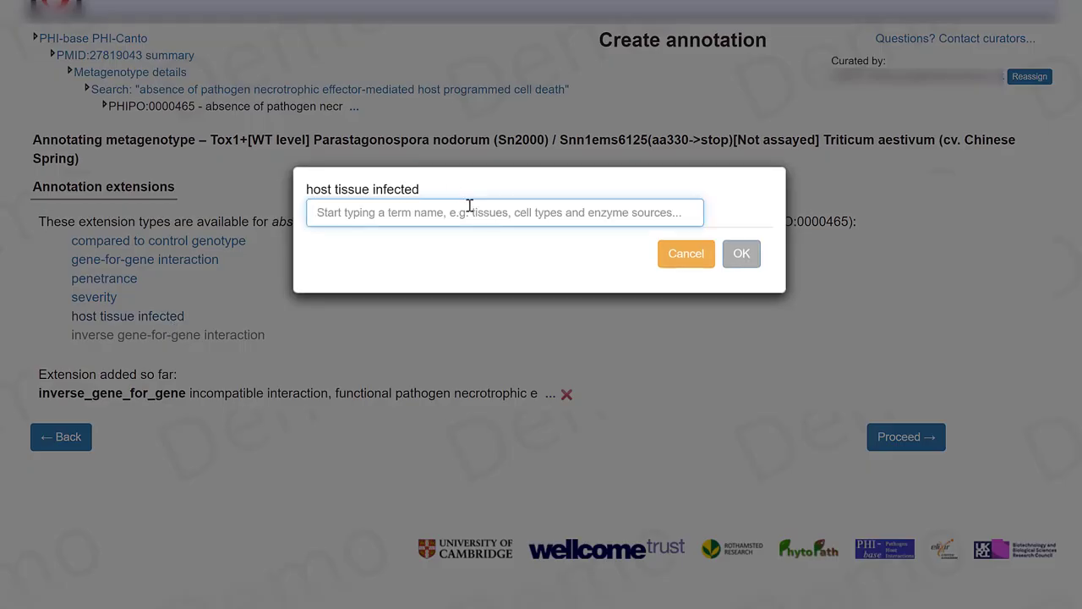
{"action": "type", "text": "leaf"}
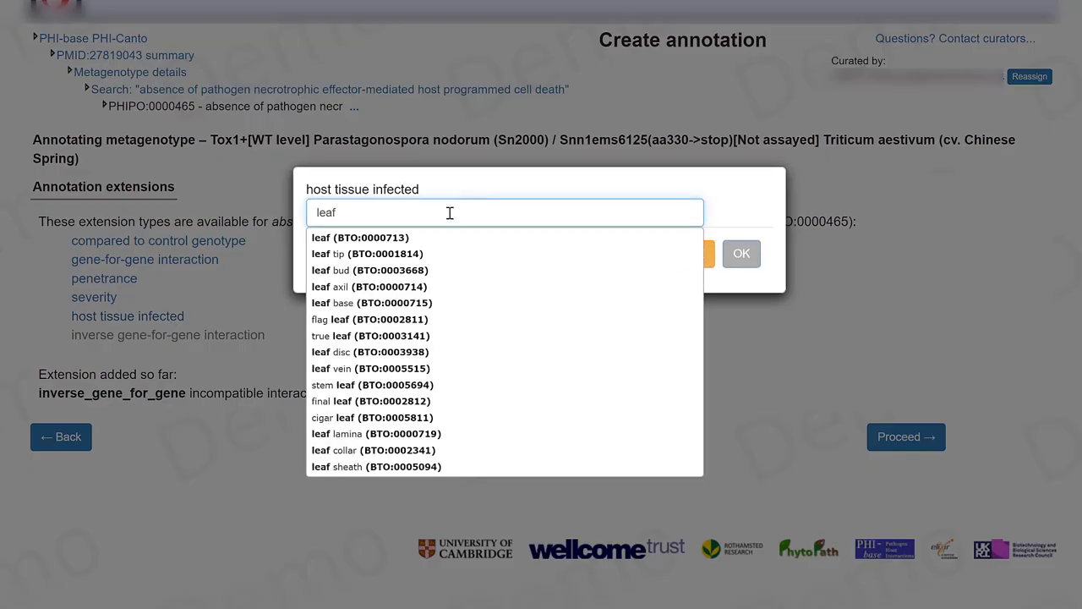
{"action": "left_click", "coordinate": [359, 237]}
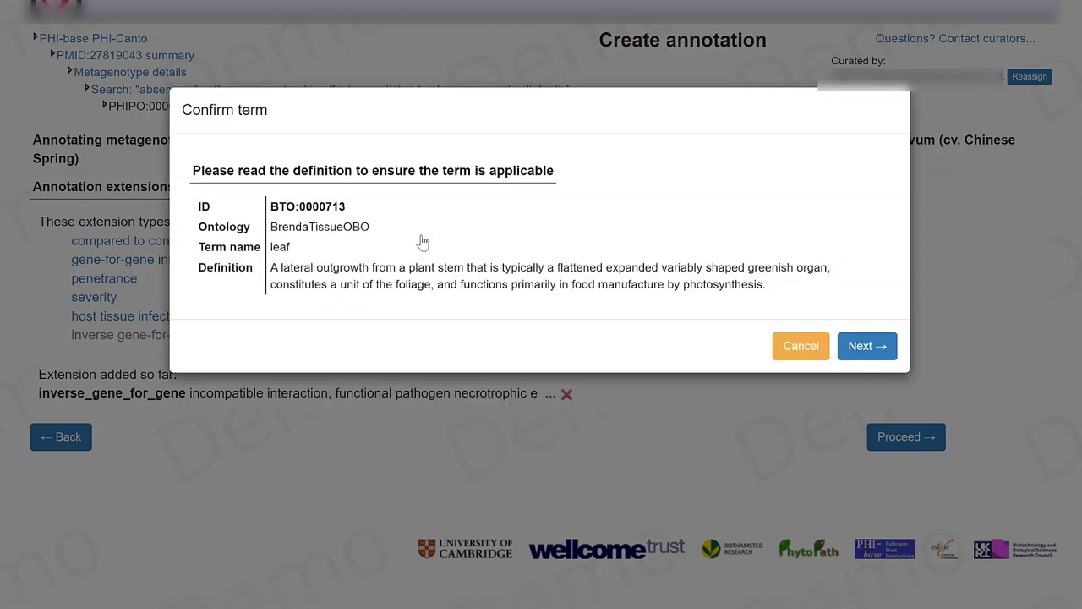
{"action": "left_click", "coordinate": [853, 358]}
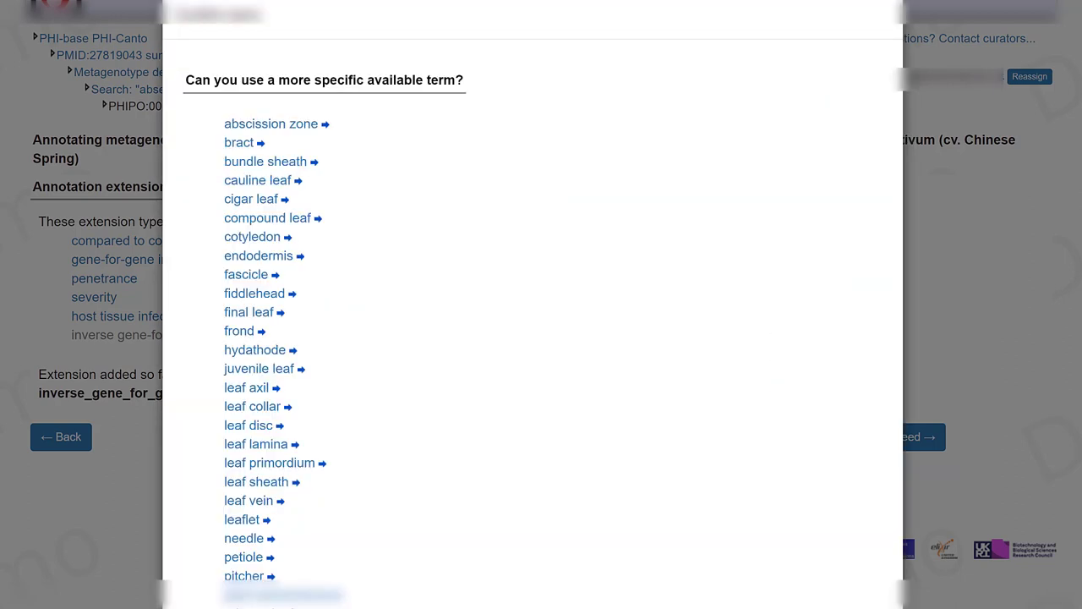
{"action": "scroll", "coordinate": [533, 338], "scroll_direction": "down", "scroll_amount": 3}
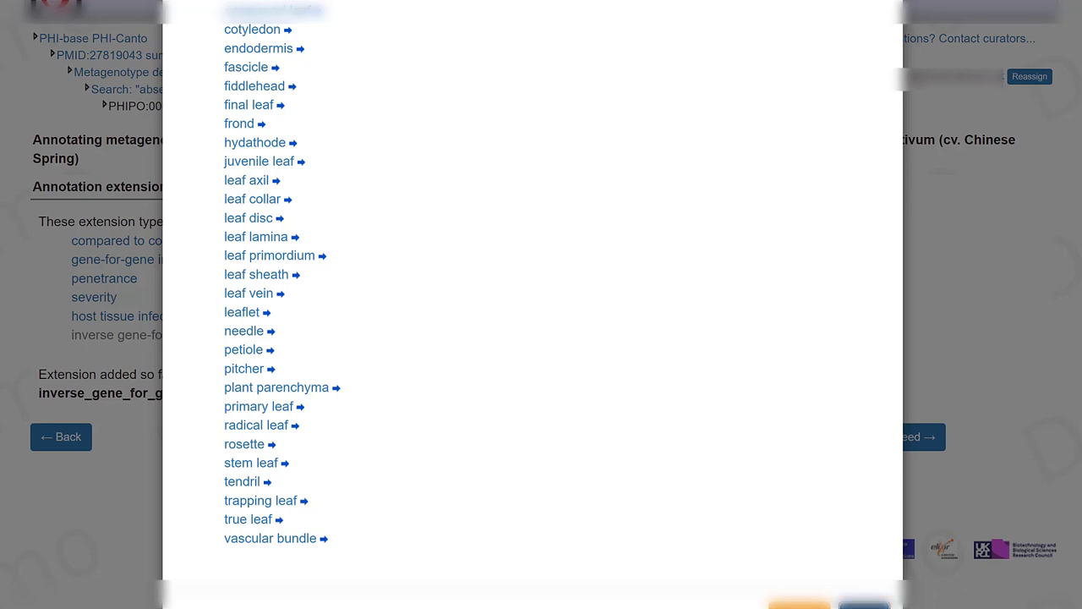
{"action": "key", "text": "Return"}
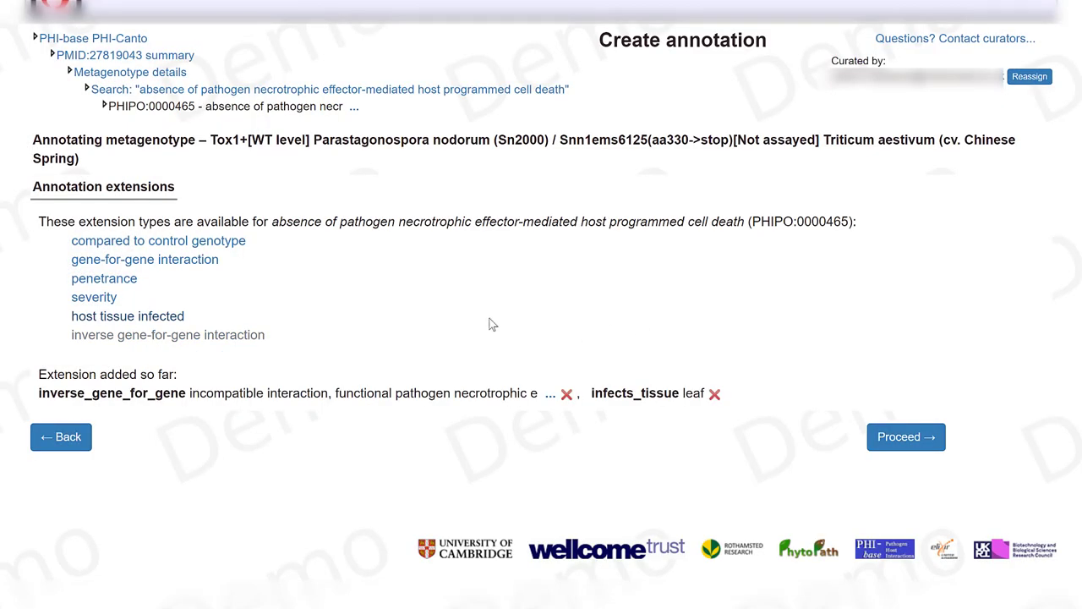
Add a compared to control genotype extension using the Tox1+ / Snn1+ cv. Chinese Spring metagenotype
{"action": "left_click", "coordinate": [238, 243]}
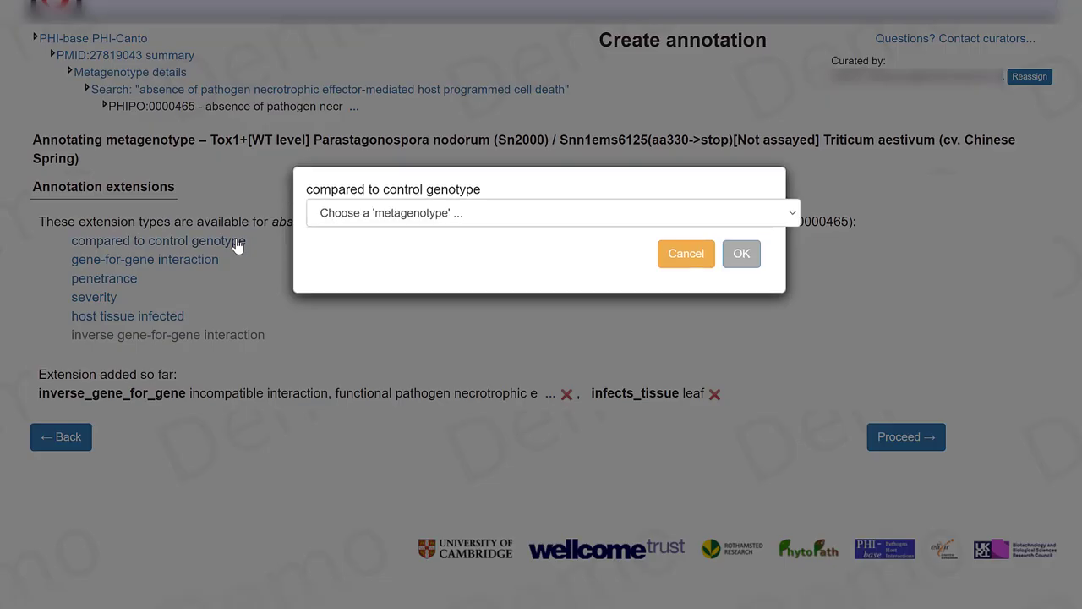
{"action": "left_click", "coordinate": [782, 211]}
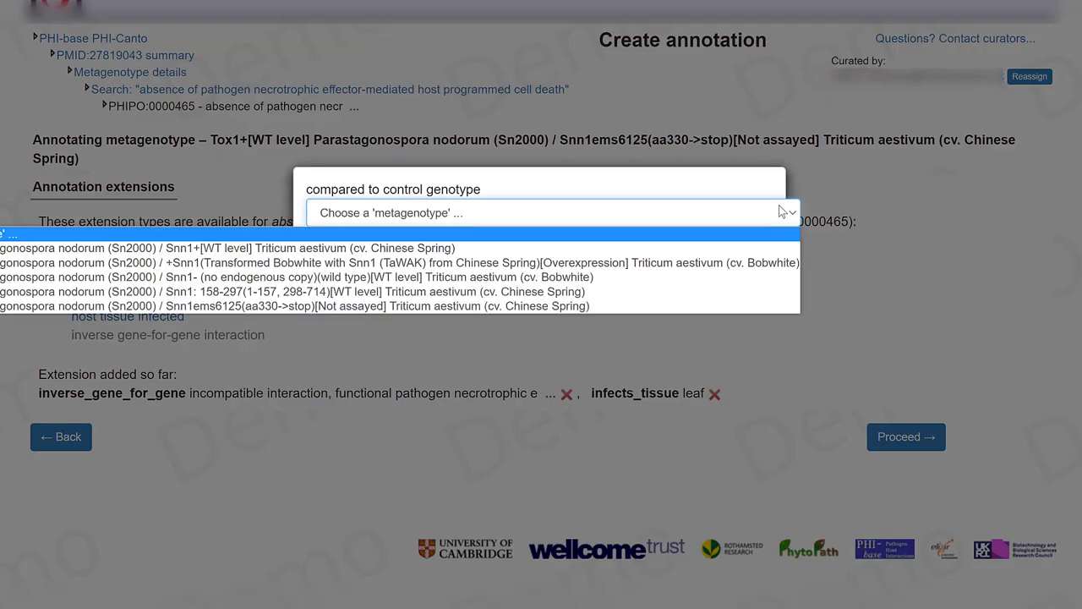
{"action": "left_click", "coordinate": [545, 249]}
Record Figure 2b with the comment "The SnTox1-insensitive mutants were also resistant to SNB caused by an SnTox1-producing isolate of P. nodorum" and save the annotation
{"action": "left_click", "coordinate": [191, 386]}
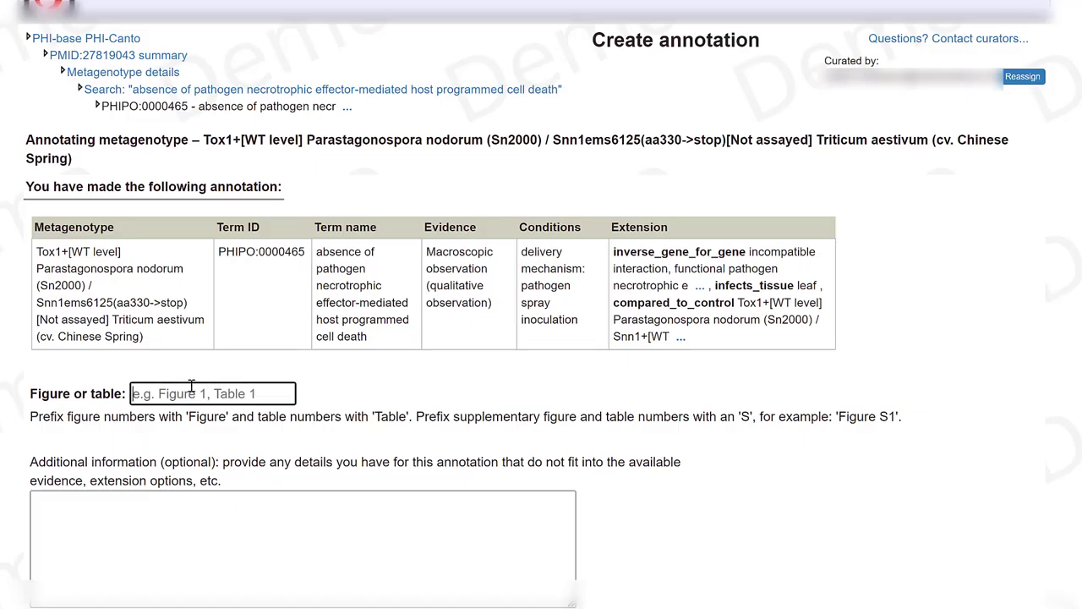
{"action": "type", "text": "Figure "}
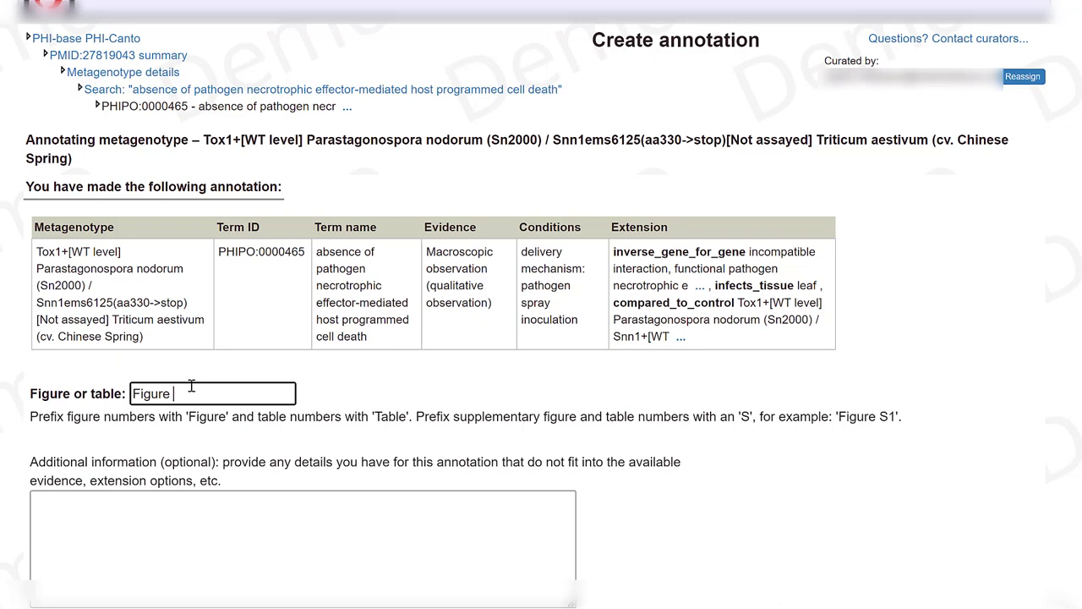
{"action": "type", "text": "2b"}
{"action": "left_click", "coordinate": [174, 512]}
{"action": "type", "text": "The SnTox1-insensitive mutants were also resistant to SNB caused by an SnTox1-producing isolate of P. nodorum"}
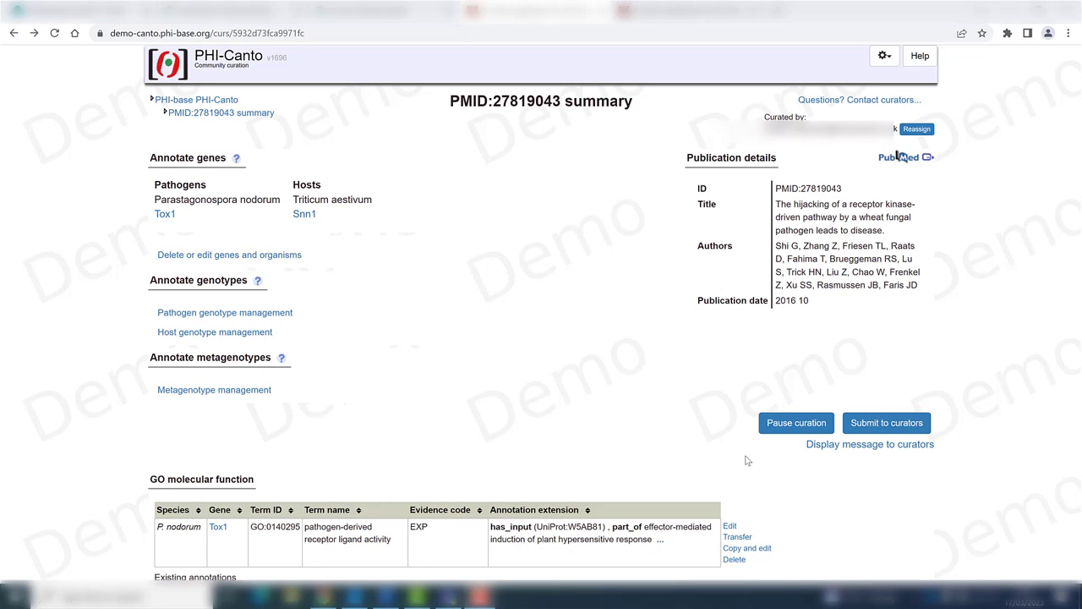
Start a pathogen-host interaction phenotype annotation for the Tox1+ / Snn1+ cv. Chinese Spring metagenotype with the term absence of pathogen host protein-protein interaction (PHIPO:0001107)
{"action": "left_click", "coordinate": [241, 390]}
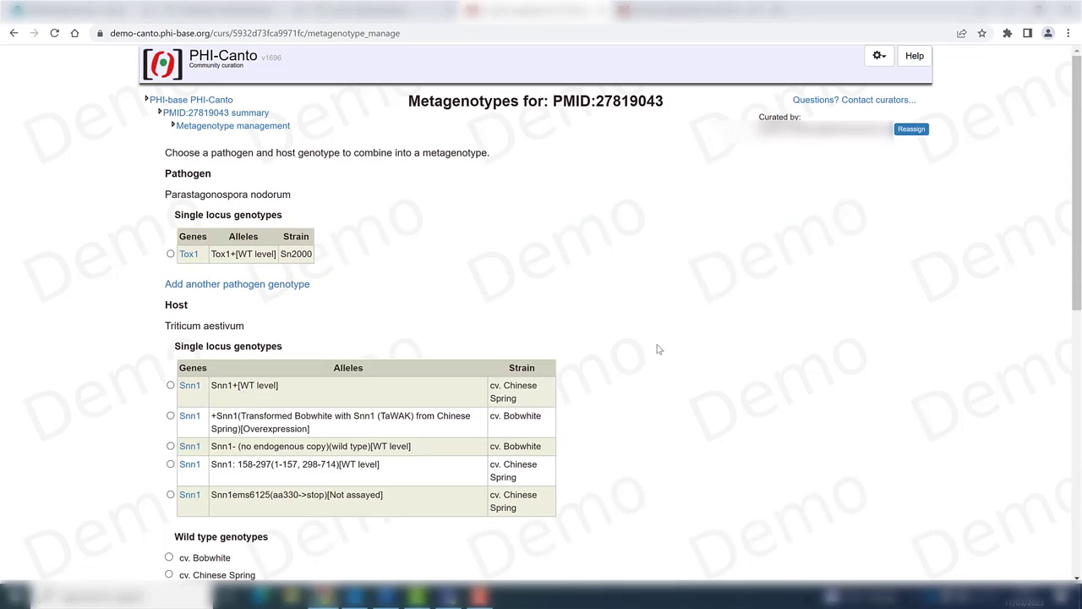
{"action": "left_click_drag", "start_coordinate": [1080, 236], "coordinate": [1079, 454]}
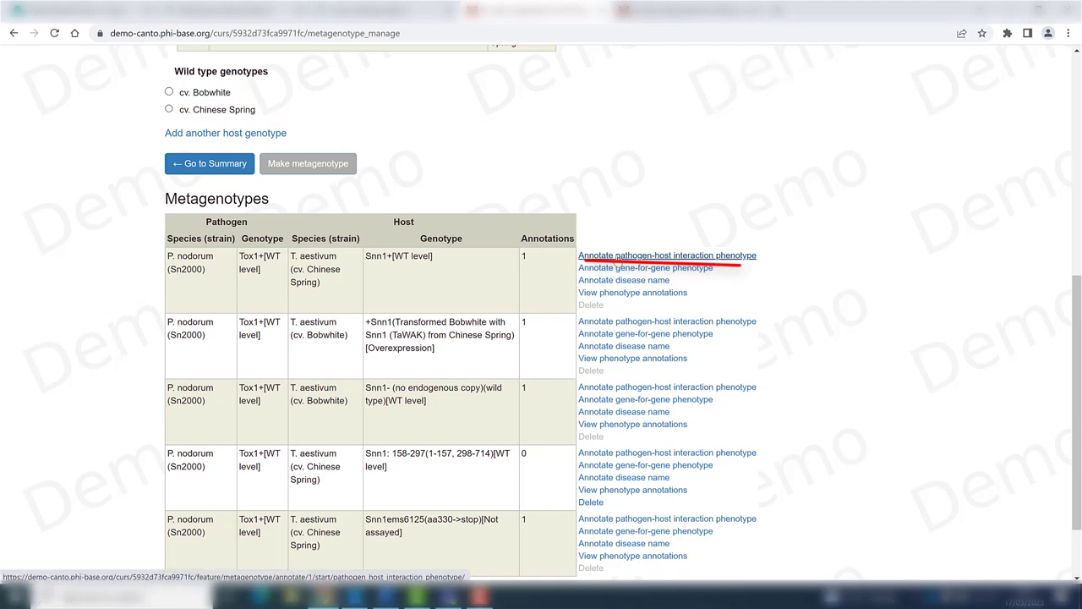
{"action": "left_click", "coordinate": [616, 258]}
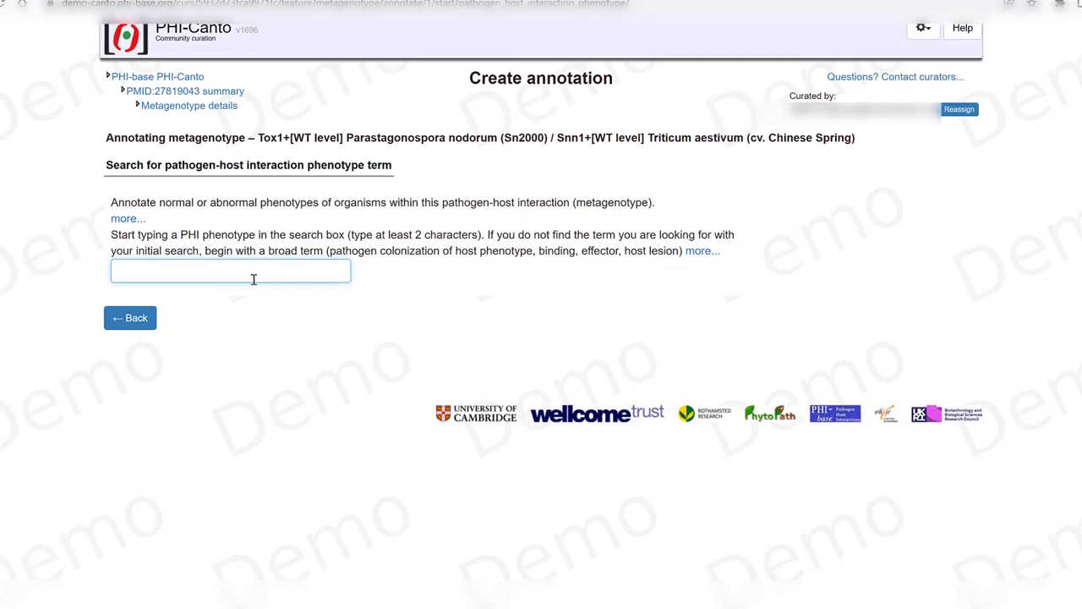
{"action": "type", "text": "absence of pathogen host protein-protein interaction"}
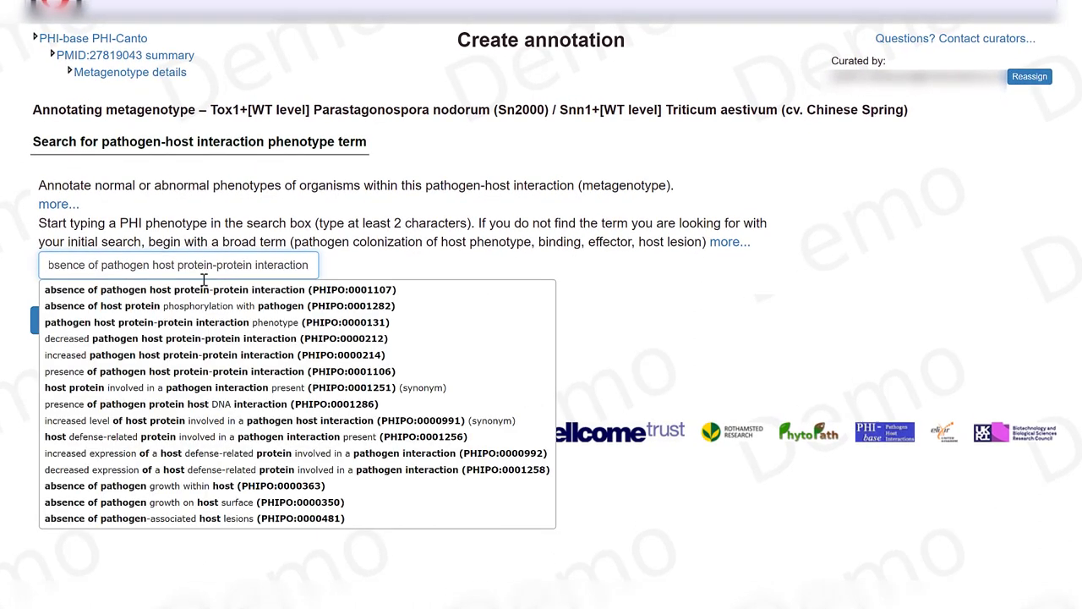
{"action": "mouse_move", "coordinate": [203, 293]}
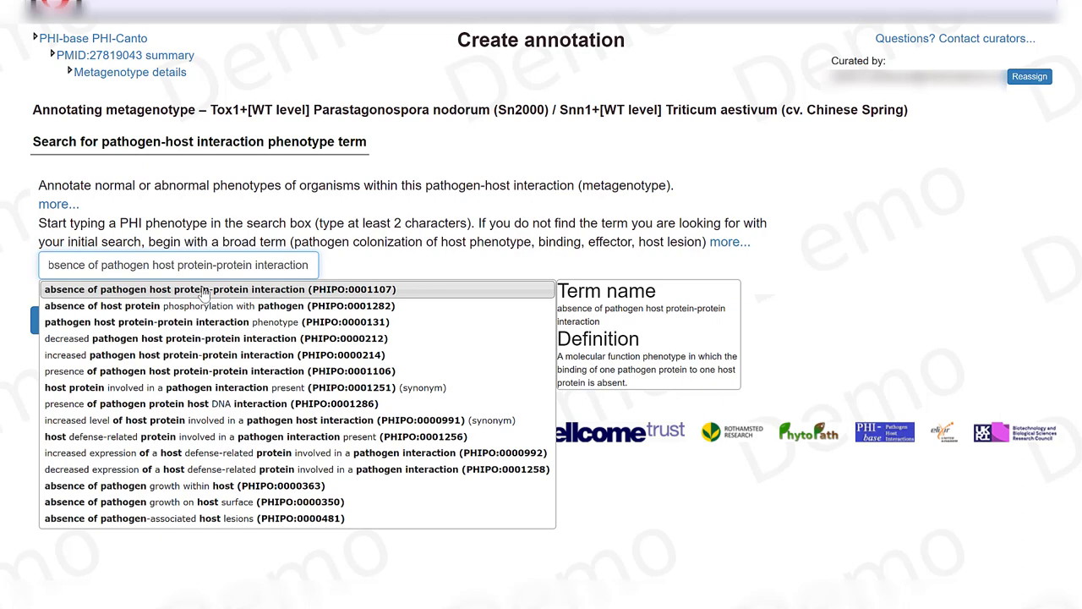
{"action": "left_click", "coordinate": [203, 290]}
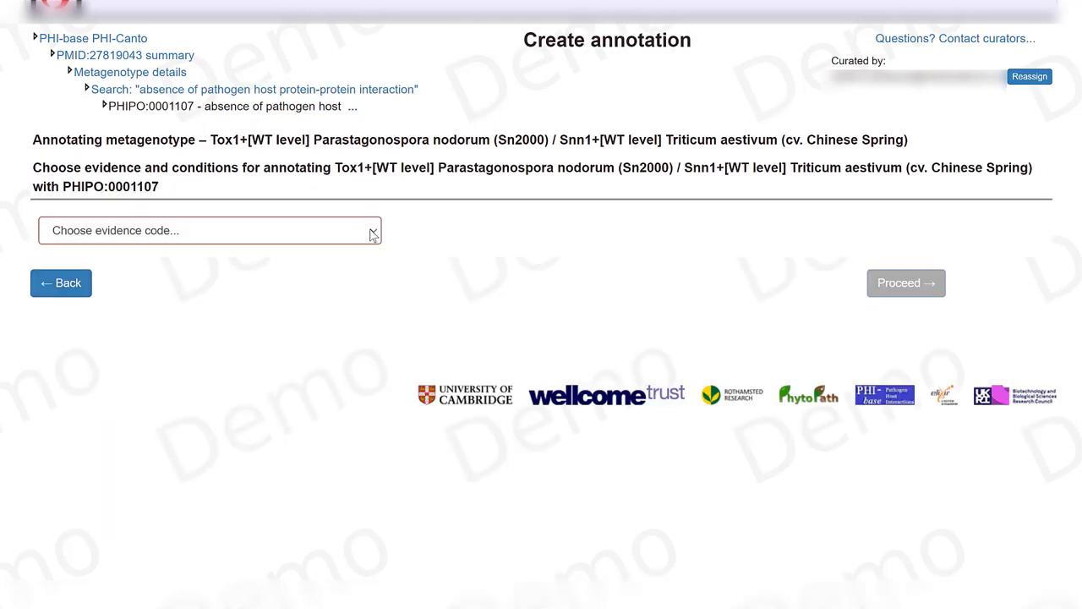
Set the evidence code to Reporter gene assay without adding conditions and continue to the annotation extensions
{"action": "left_click", "coordinate": [373, 232]}
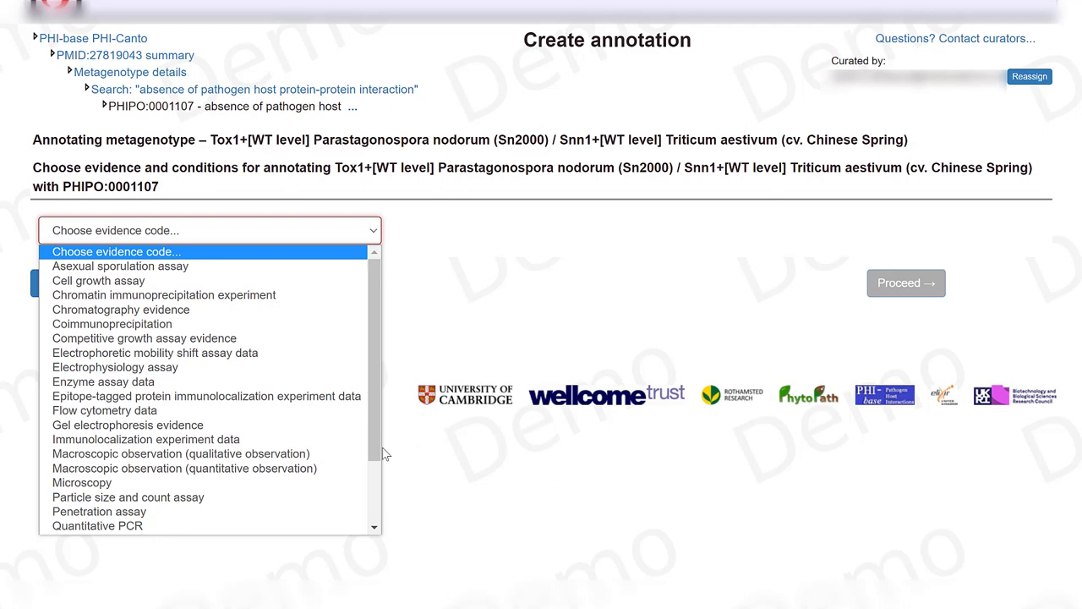
{"action": "left_click_drag", "start_coordinate": [377, 457], "coordinate": [377, 520]}
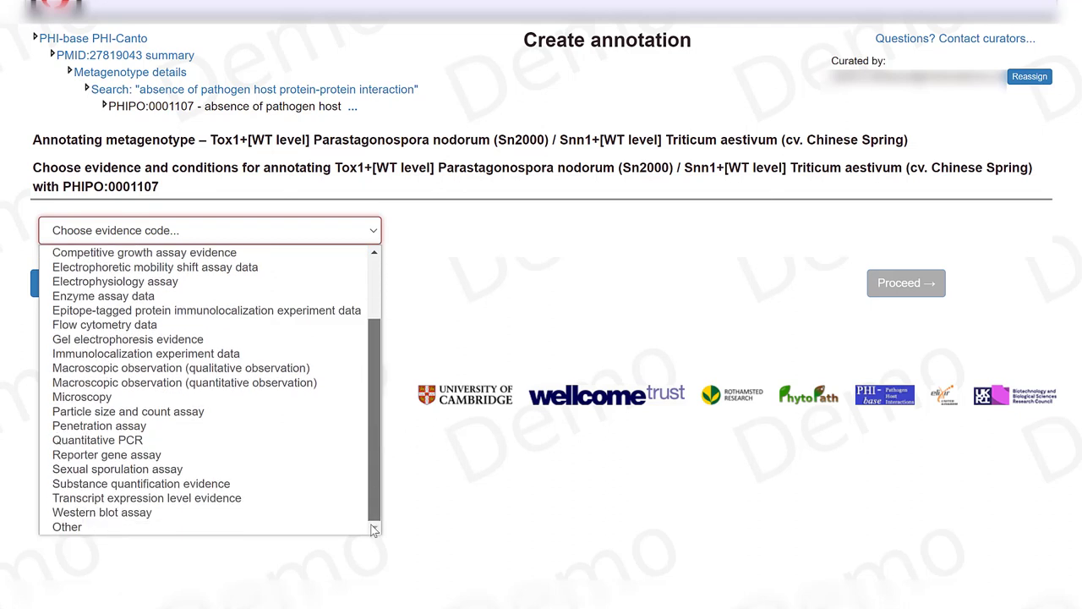
{"action": "left_click", "coordinate": [210, 461]}
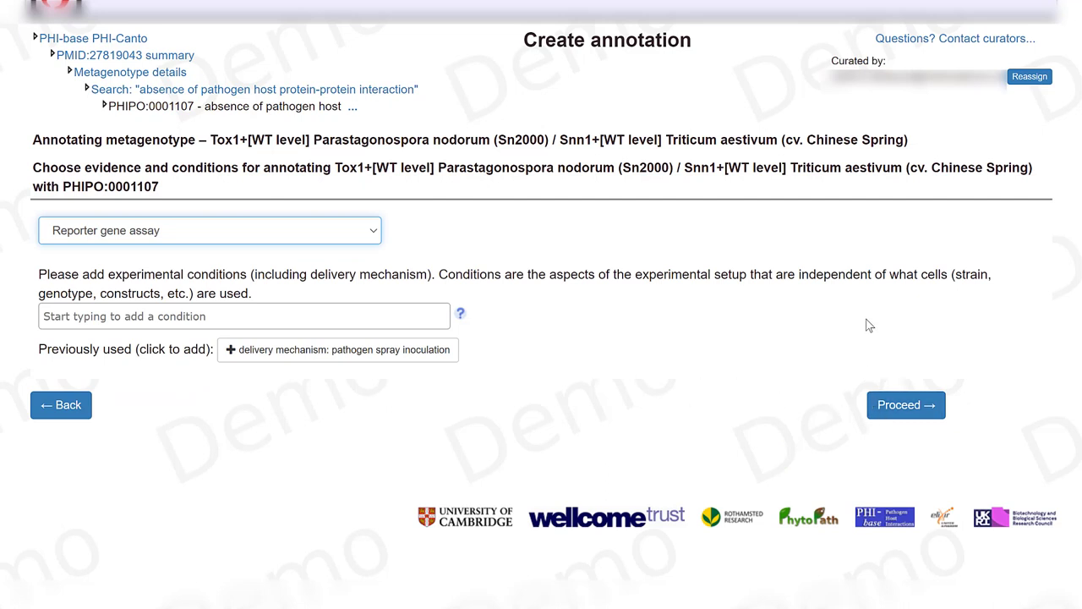
{"action": "left_click", "coordinate": [917, 412]}
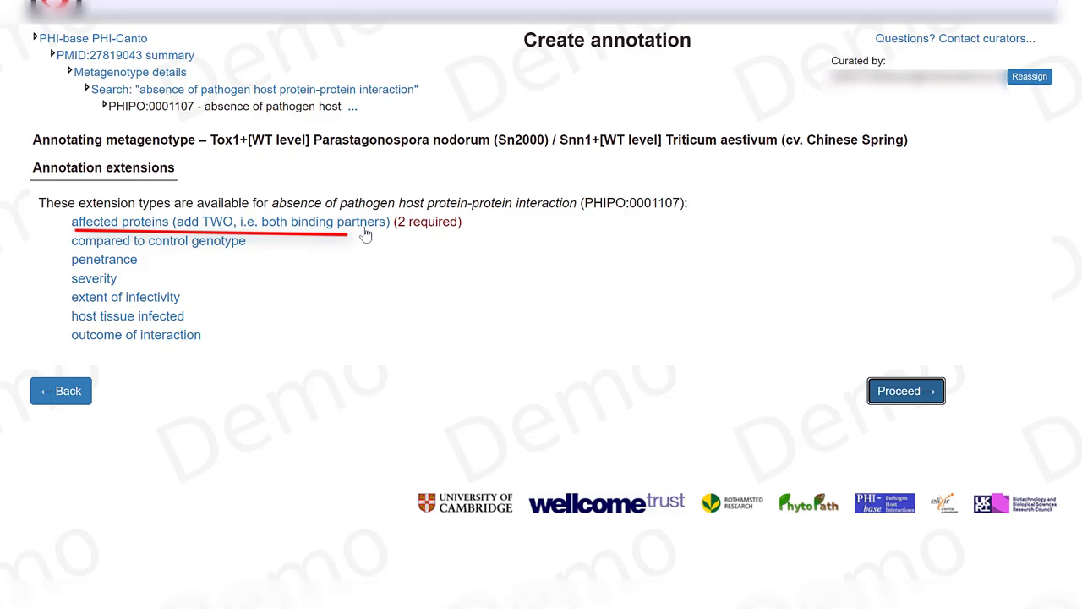
Add Snn1 Triticum aestivum and Tox1 Parastagonospora nodorum as the two affected proteins extensions and continue to the annotation details
{"action": "left_click", "coordinate": [443, 222]}
{"action": "left_click", "coordinate": [446, 220]}
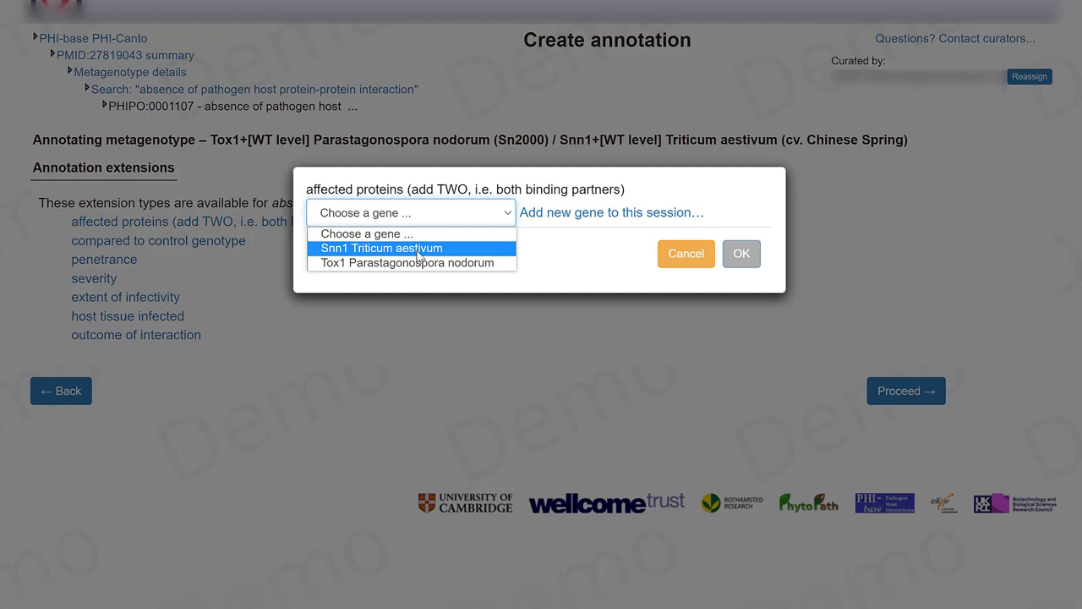
{"action": "left_click", "coordinate": [418, 249]}
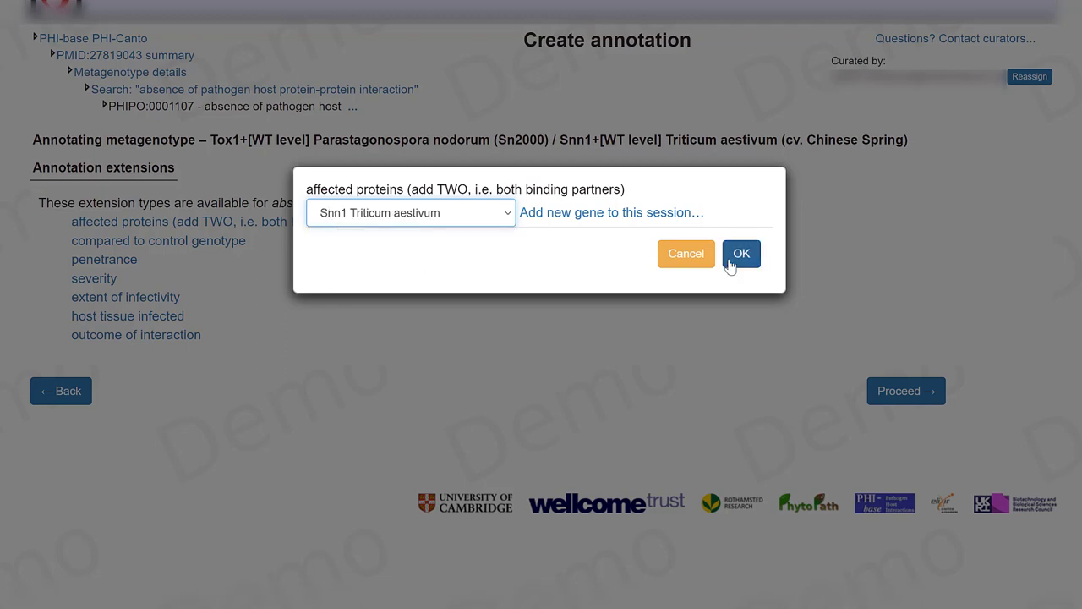
{"action": "left_click", "coordinate": [739, 261]}
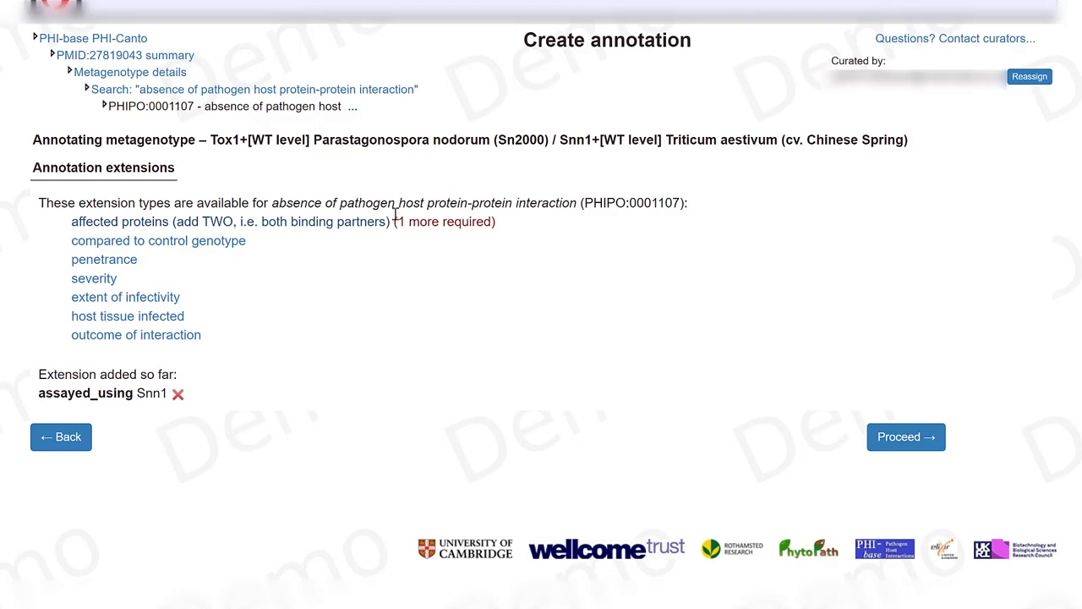
{"action": "left_click", "coordinate": [375, 227]}
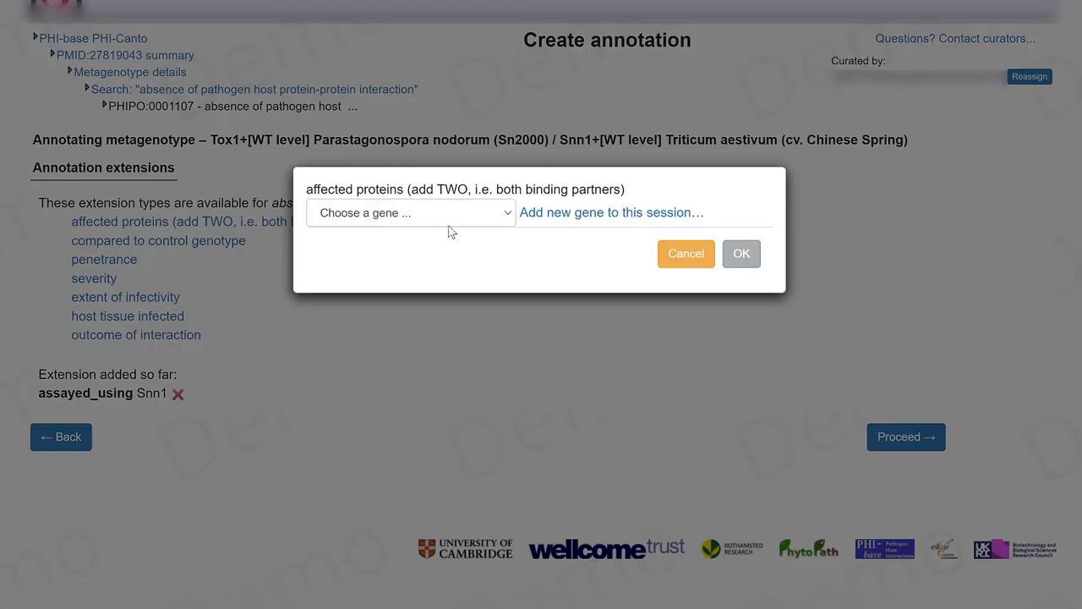
{"action": "left_click", "coordinate": [472, 224]}
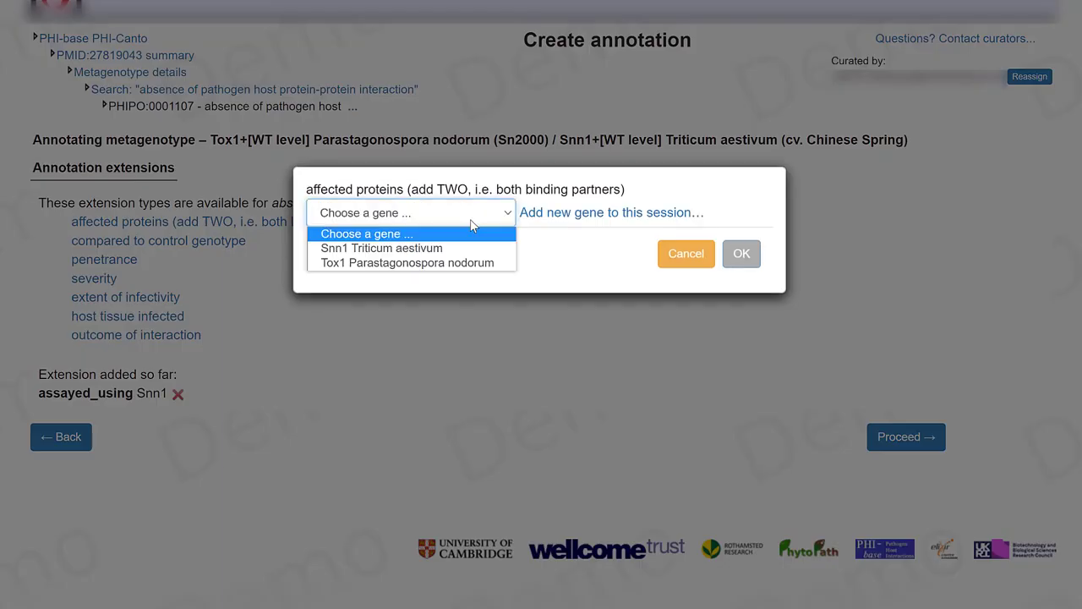
{"action": "left_click", "coordinate": [437, 264]}
{"action": "left_click", "coordinate": [744, 256]}
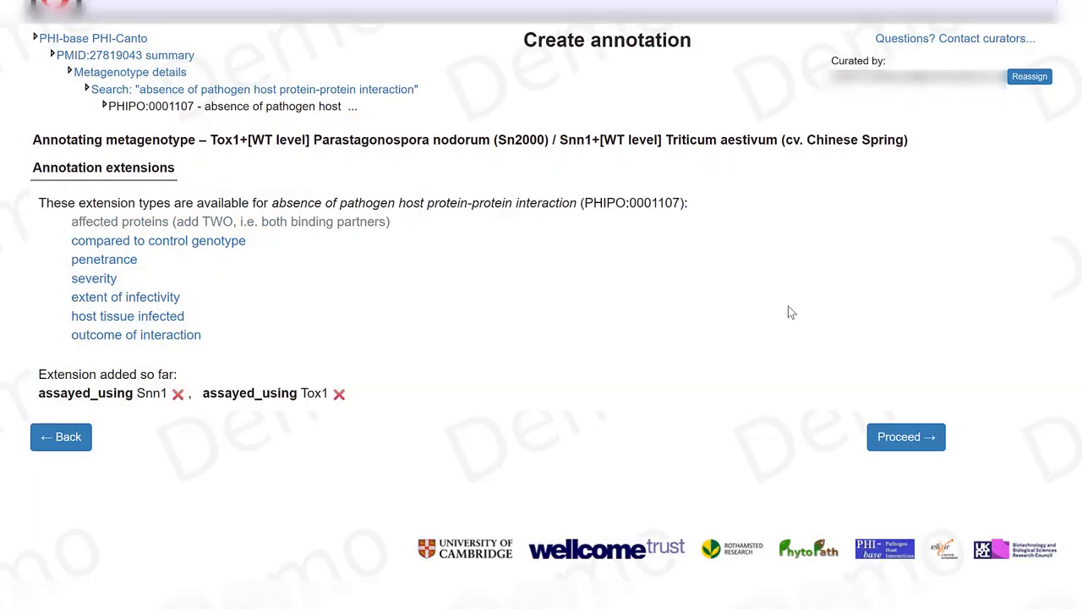
{"action": "left_click", "coordinate": [883, 440]}
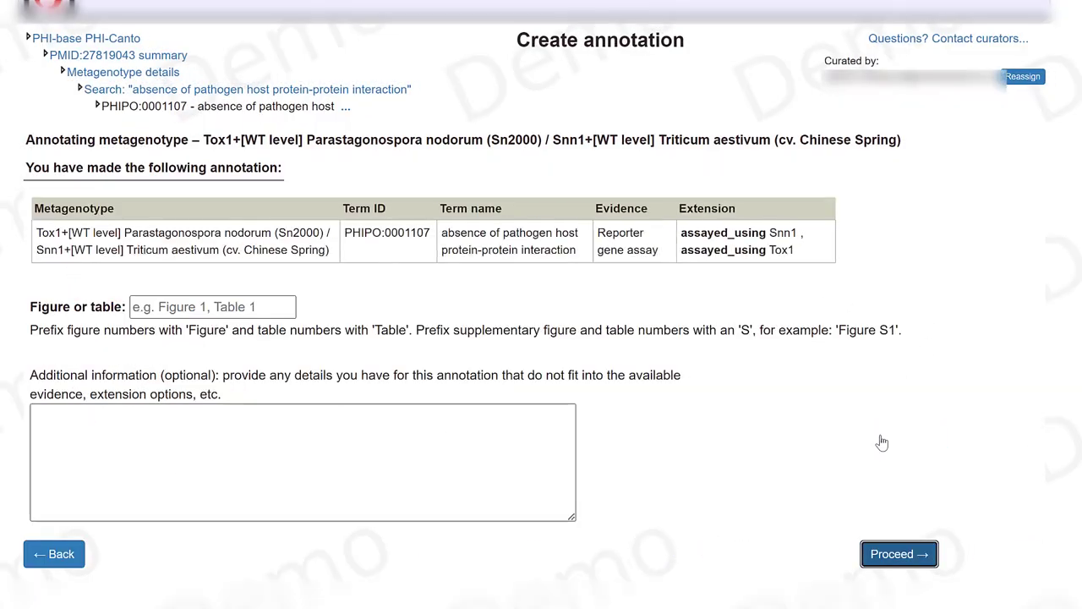
Record Figure S10 with a comment on the yeast Snn1 prey and SnTox1 bait interaction within a 140–amino acid region, and save the annotation
{"action": "left_click", "coordinate": [231, 302]}
{"action": "type", "text": "Figure S10"}
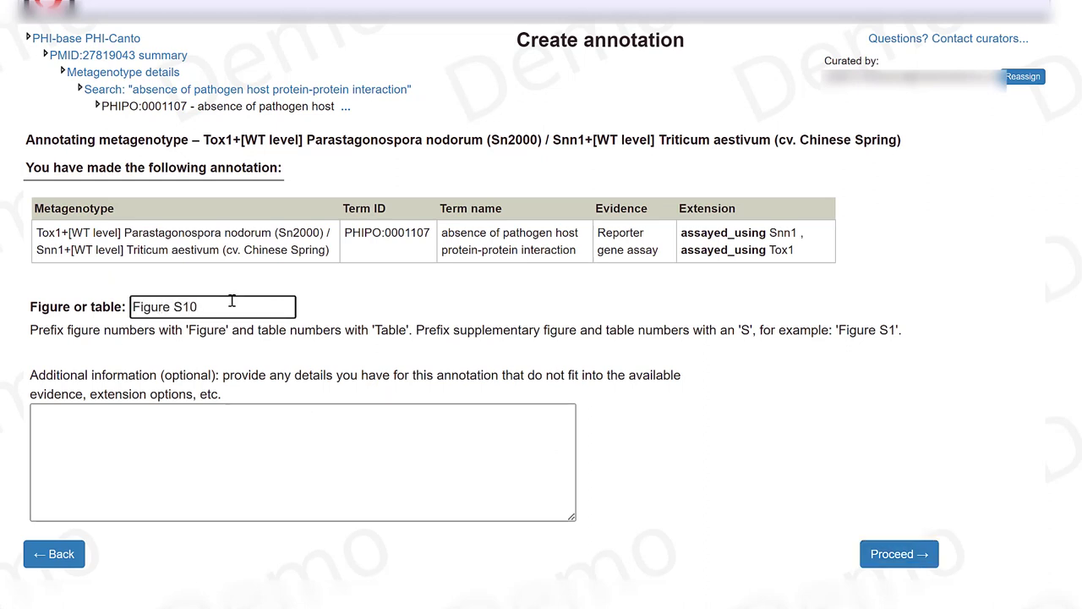
{"action": "left_click", "coordinate": [180, 441]}
{"action": "type", "text": "(AC added) Snn1 and SnTox1 were expressed in yeast as the prey and the bait proteins, respectively, and the Snn1 prey protein was expressed as full-length (minus signal peptide) or partial (with specific deletion) proteins as illustrated in fig. S10. The results indicated that the SnTox1 protein likely interacts directly with Snn1 within a region of 140–amino acid residues between the extracellular GUB_WAK and EGF_CA domains."}
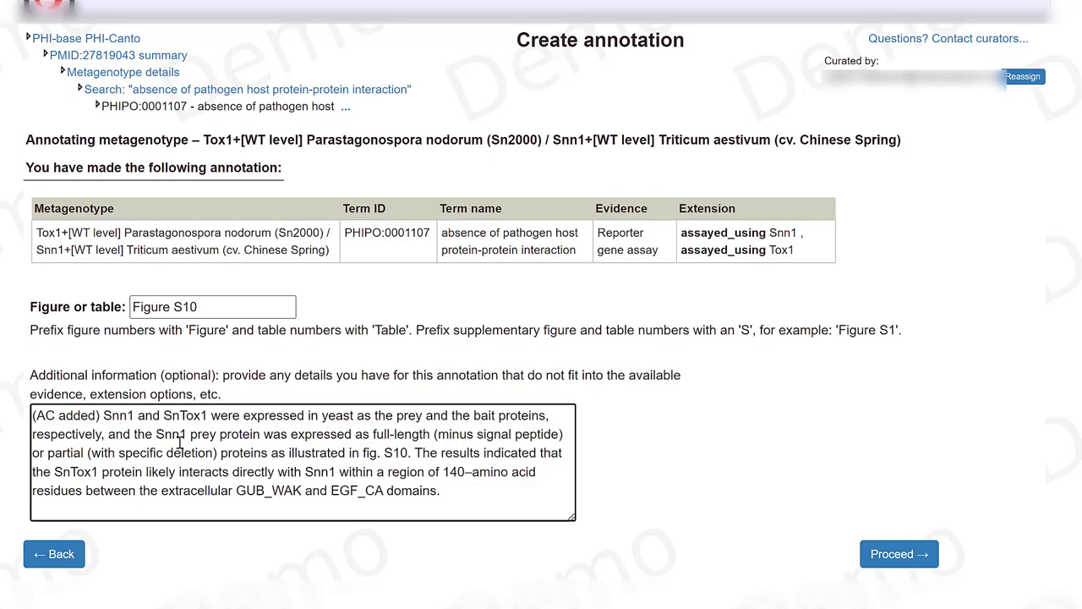
{"action": "left_click", "coordinate": [899, 554]}
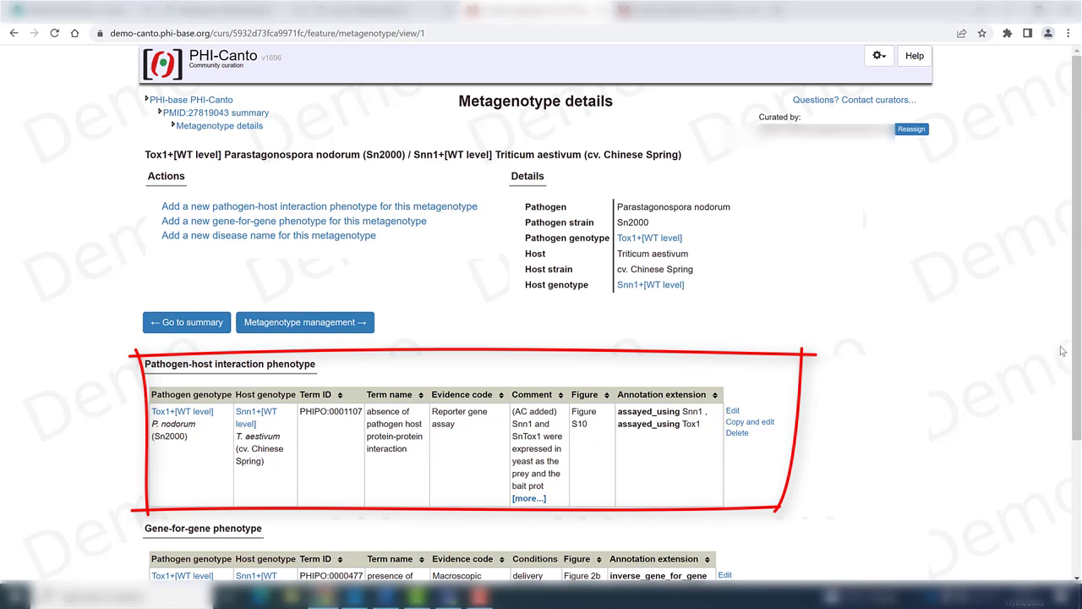
{"action": "left_click_drag", "start_coordinate": [1078, 367], "coordinate": [1079, 398]}
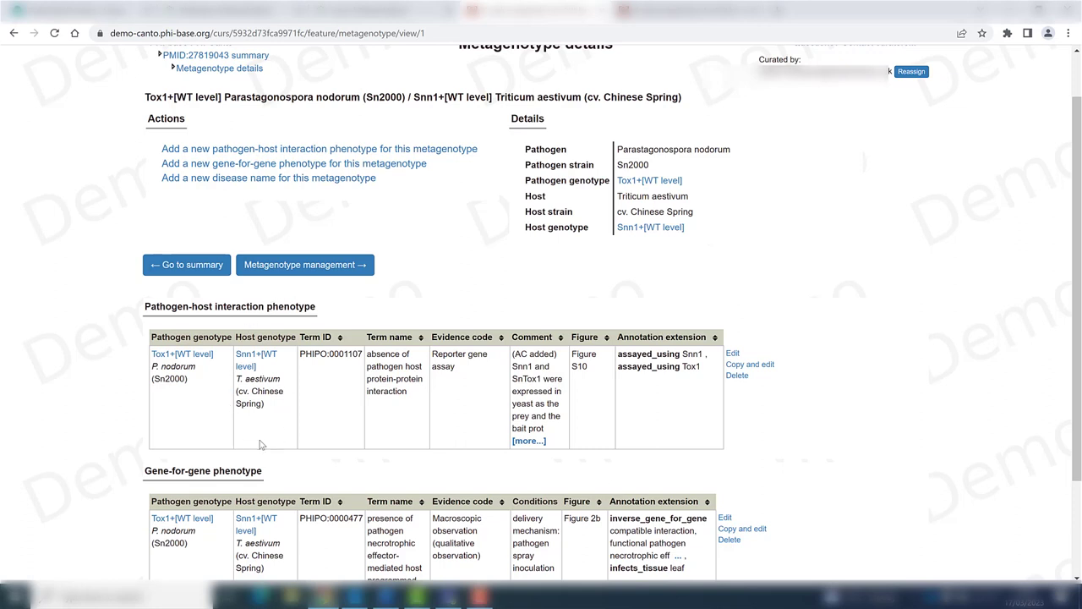
{"action": "left_click_drag", "start_coordinate": [726, 369], "coordinate": [777, 369]}
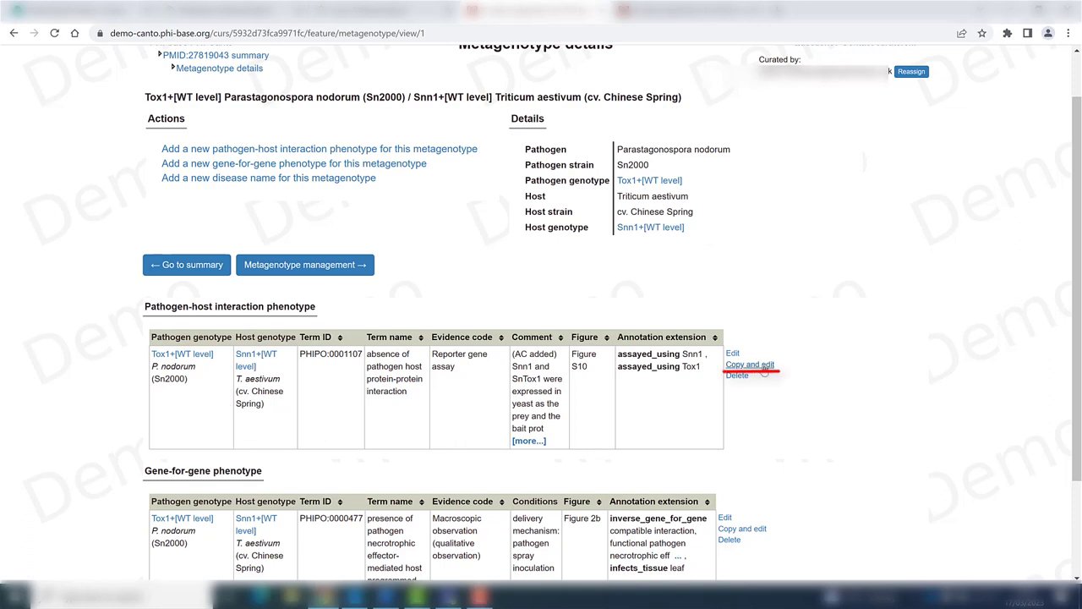
{"action": "left_click", "coordinate": [763, 369]}
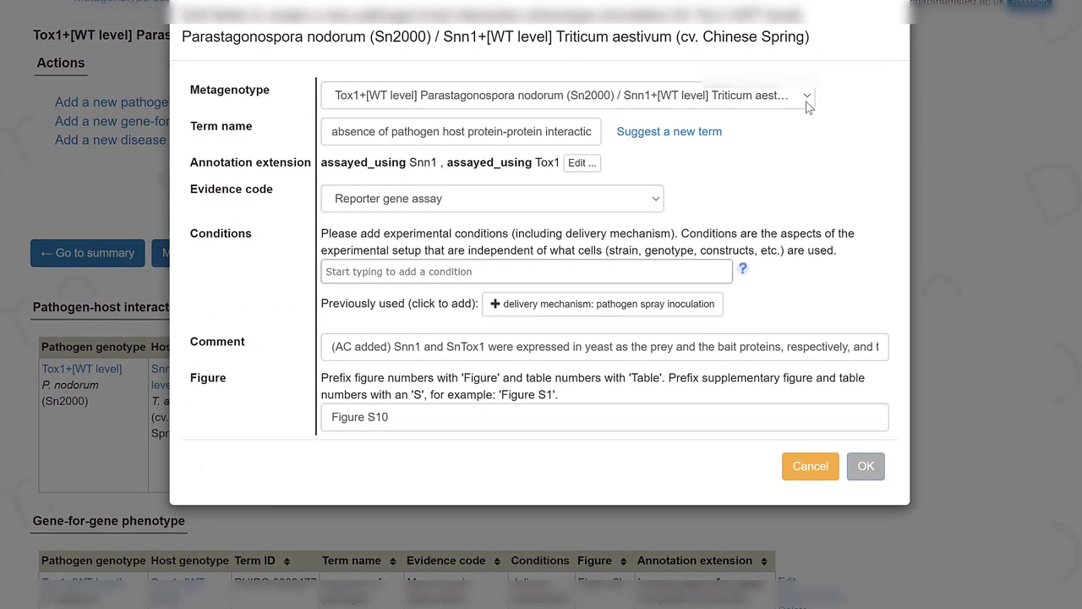
{"action": "left_click", "coordinate": [807, 103]}
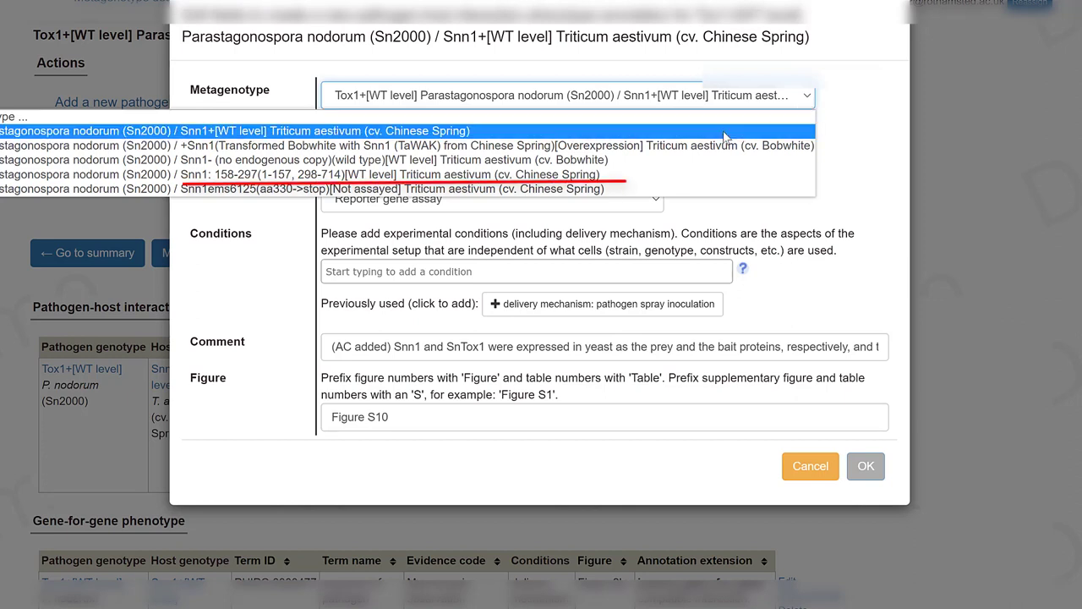
{"action": "left_click", "coordinate": [695, 175]}
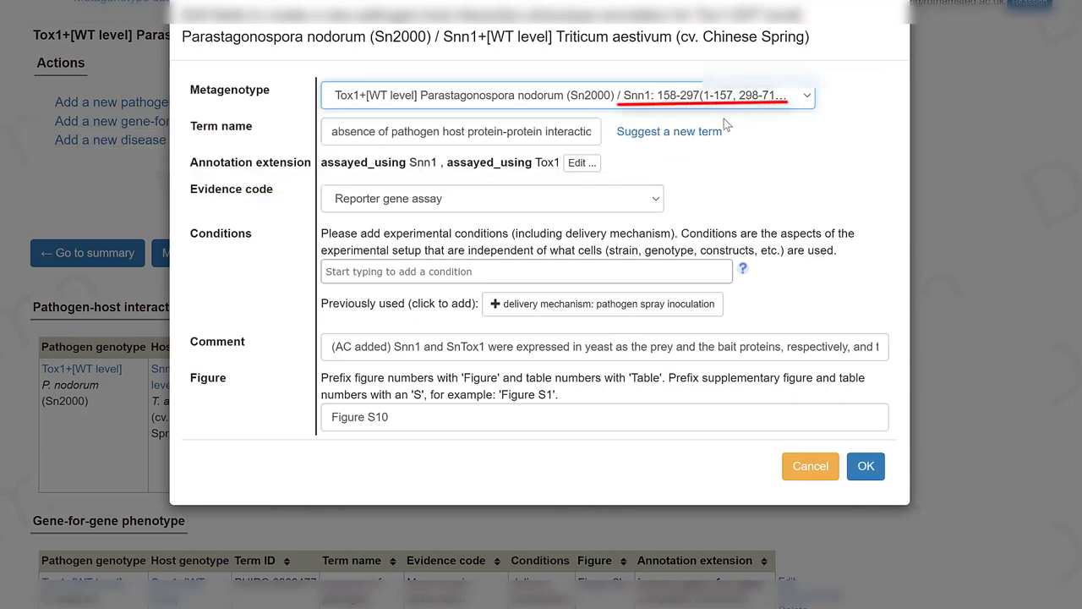
Set the copied annotation's term name to presence of pathogen host protein-protein interaction (PHIPO:0001106)
{"action": "left_click", "coordinate": [552, 135]}
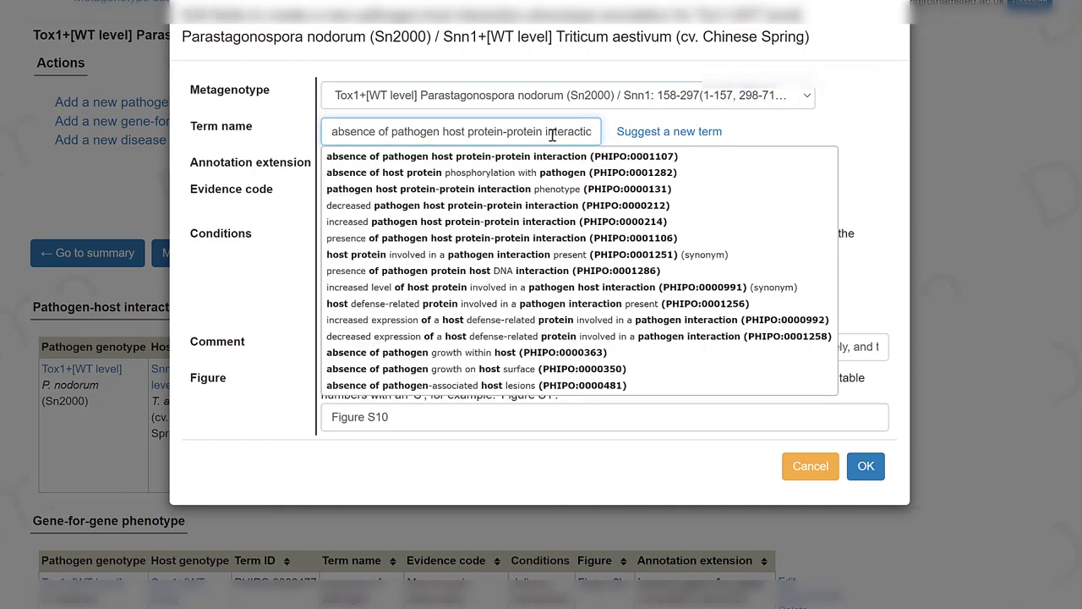
{"action": "left_click_drag", "start_coordinate": [331, 132], "coordinate": [611, 135]}
{"action": "key", "text": "BackSpace"}
{"action": "type", "text": "presence of pathogen host protein-protein interaction"}
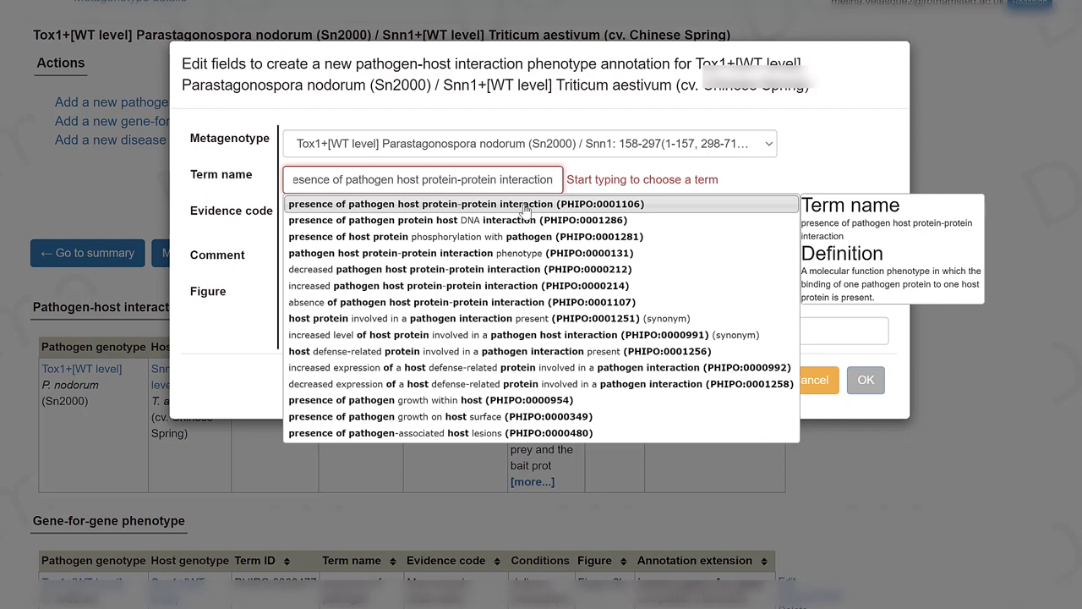
{"action": "left_click", "coordinate": [525, 205]}
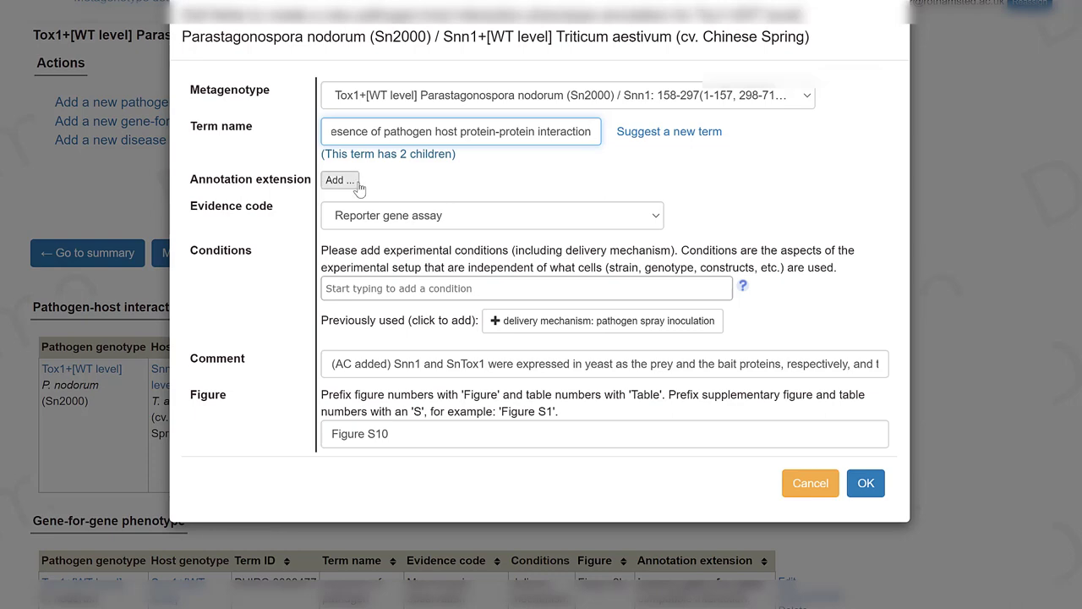
Add Snn1 and Tox1 as the affected proteins extensions of the copied annotation and save it
{"action": "left_click", "coordinate": [354, 182]}
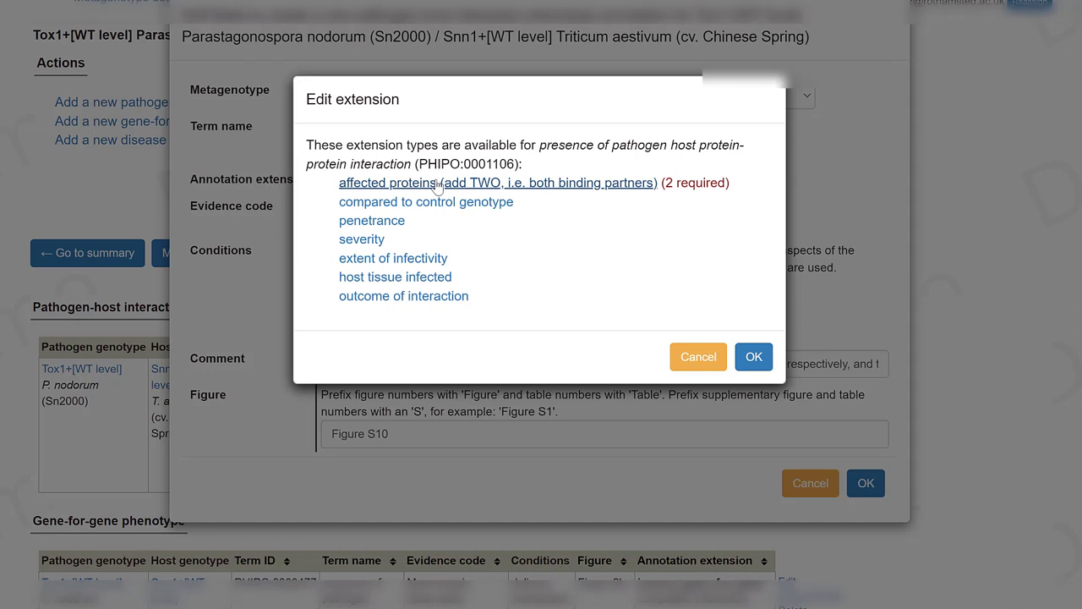
{"action": "left_click", "coordinate": [437, 182]}
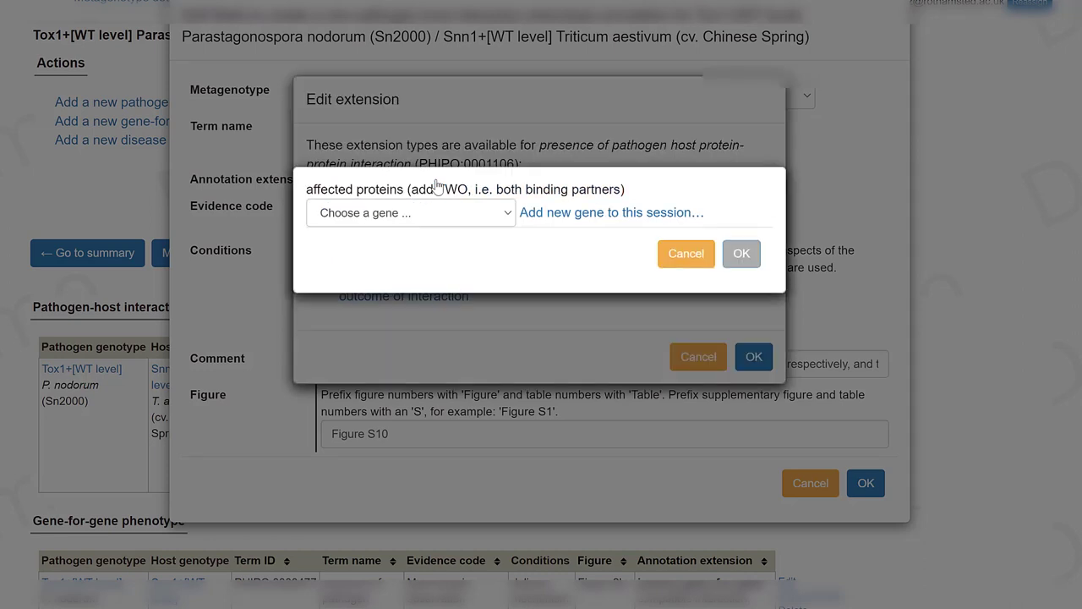
{"action": "left_click", "coordinate": [410, 212]}
{"action": "left_click", "coordinate": [452, 247]}
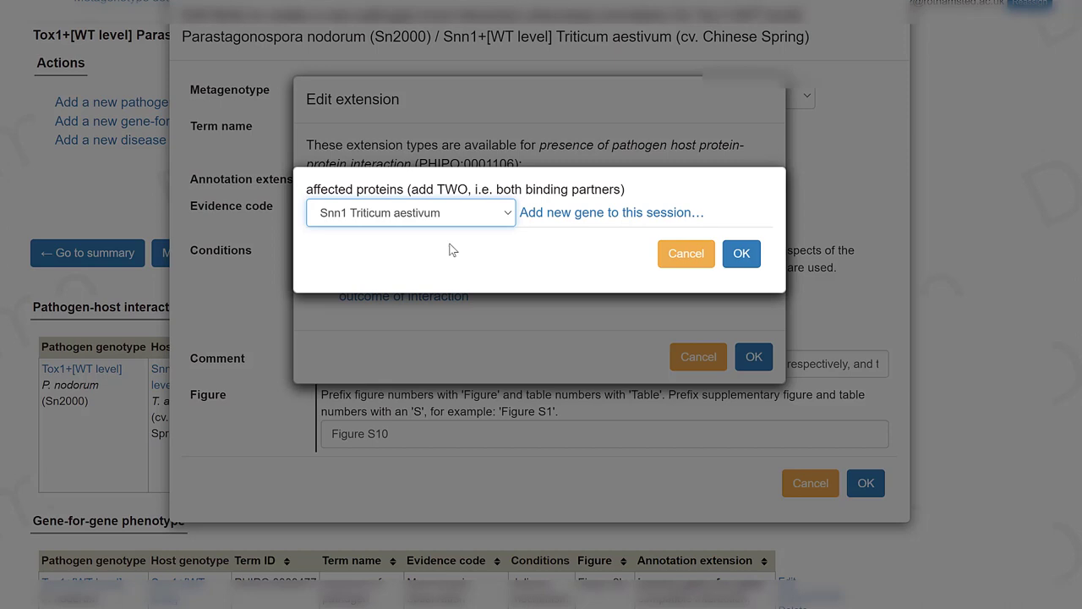
{"action": "left_click", "coordinate": [741, 253]}
{"action": "left_click", "coordinate": [444, 161]}
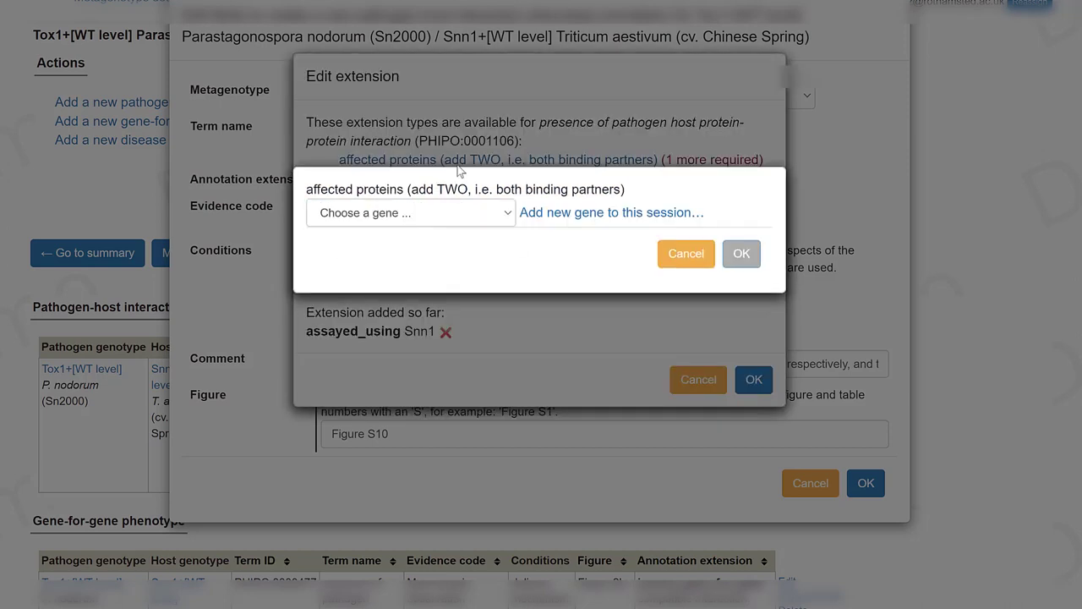
{"action": "left_click", "coordinate": [505, 217]}
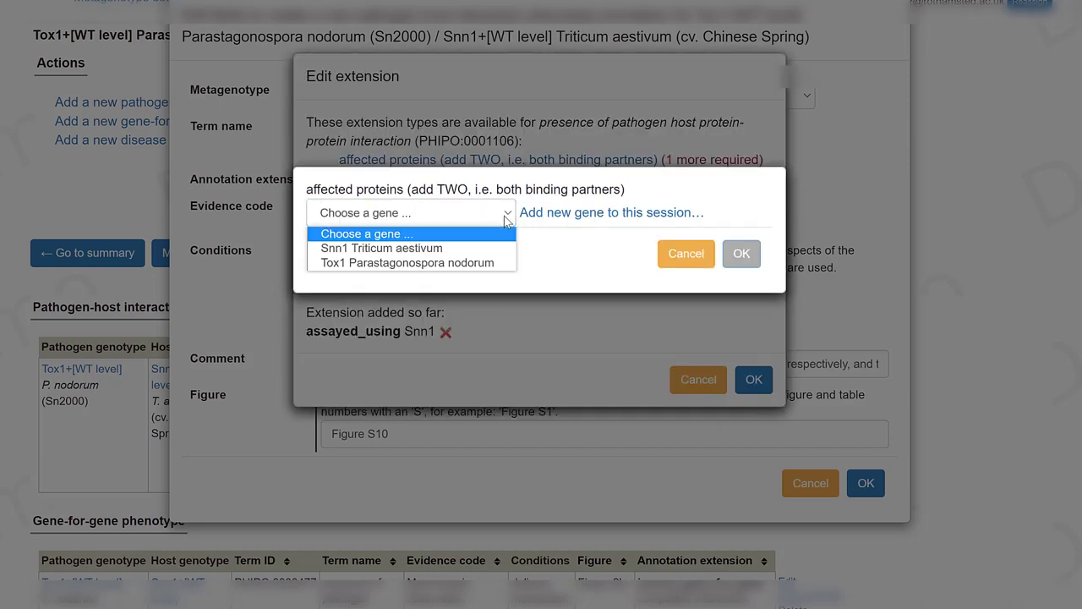
{"action": "left_click", "coordinate": [479, 263]}
{"action": "left_click", "coordinate": [741, 254]}
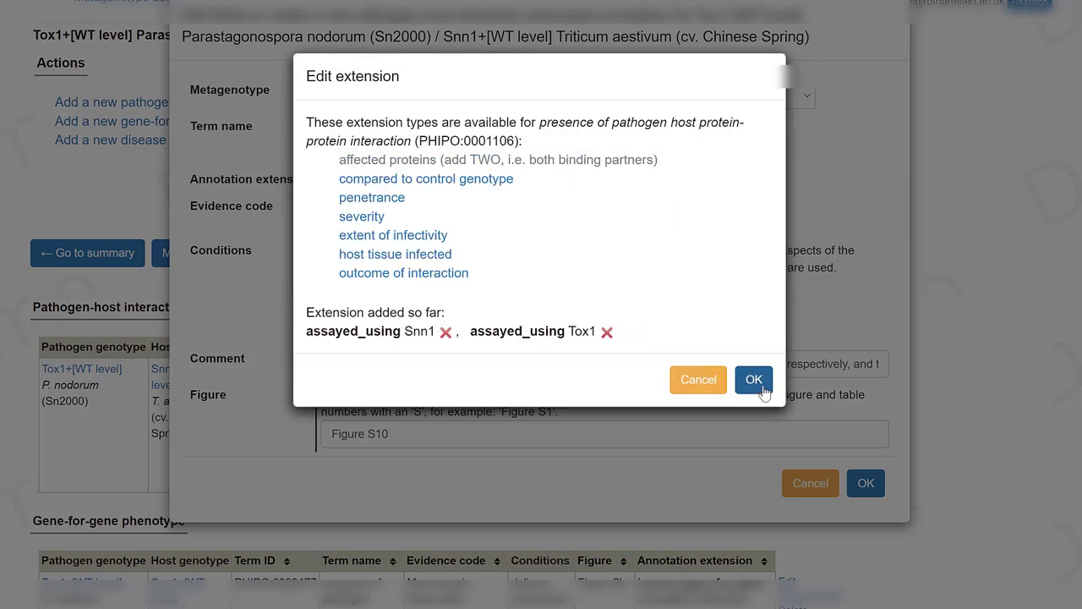
{"action": "left_click", "coordinate": [754, 382]}
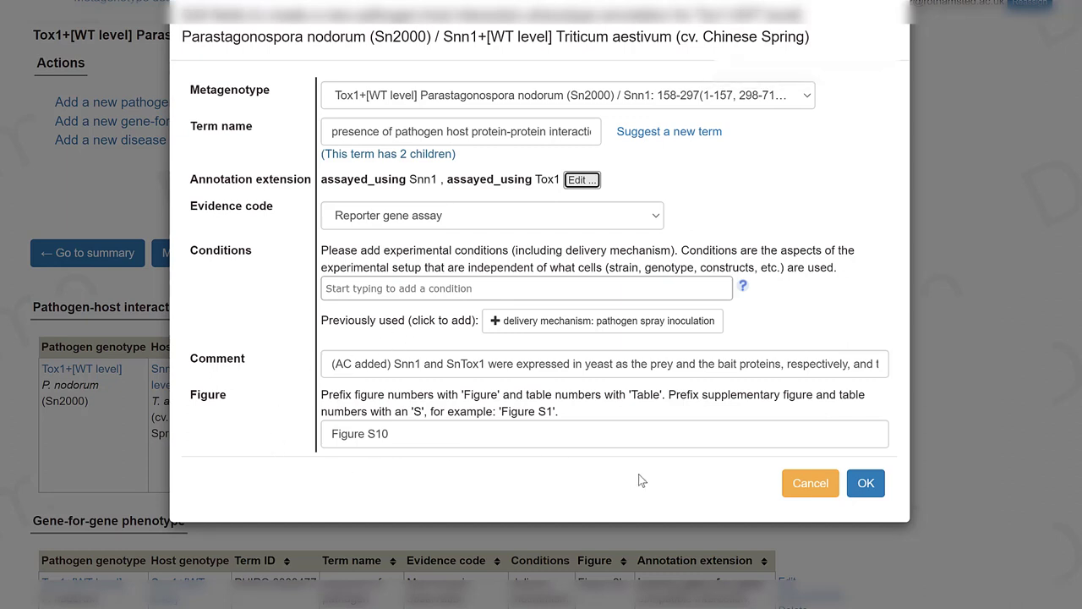
{"action": "left_click", "coordinate": [865, 482]}
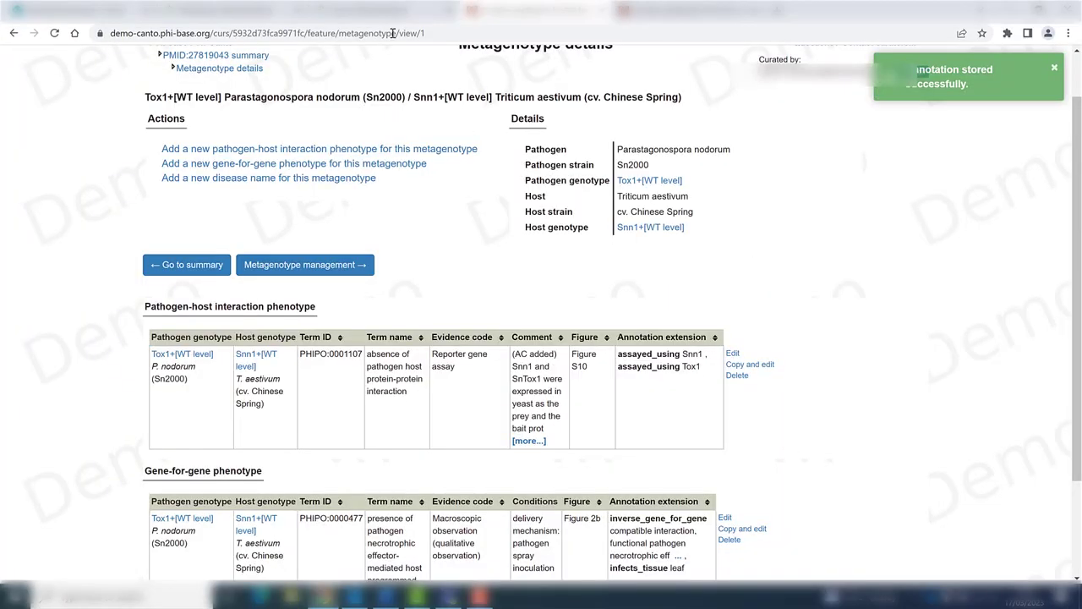
Start a disease name annotation for the Tox1+ / Snn1+ cv. Chinese Spring metagenotype with the term septoria nodorum blotch (PHIDO:0000330)
{"action": "left_click", "coordinate": [250, 55]}
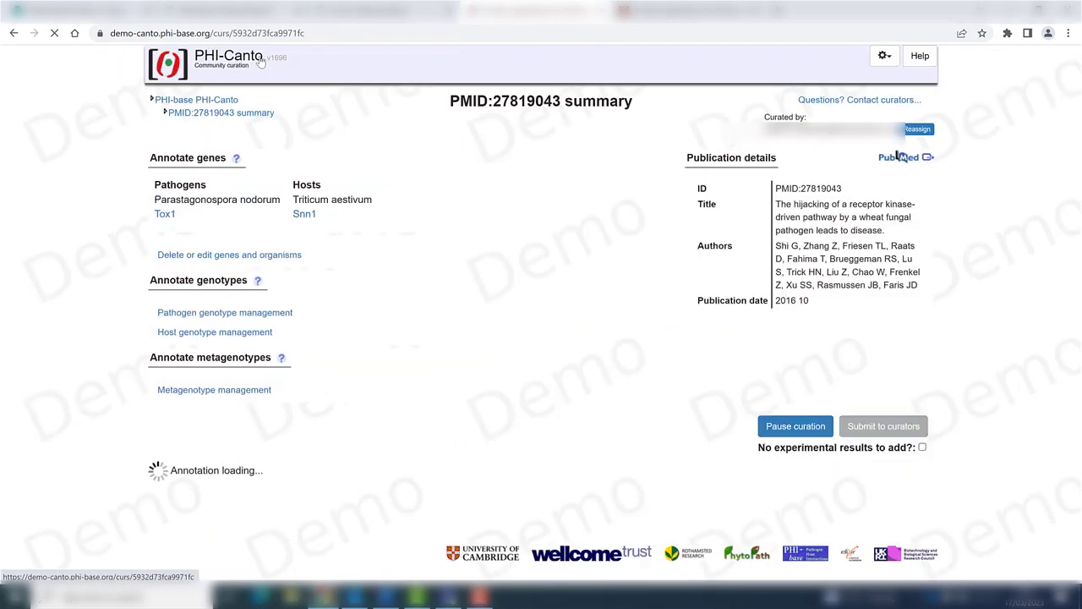
{"action": "scroll", "coordinate": [1080, 279], "scroll_direction": "down", "scroll_amount": 4}
{"action": "left_click_drag", "start_coordinate": [1080, 279], "coordinate": [1079, 380]}
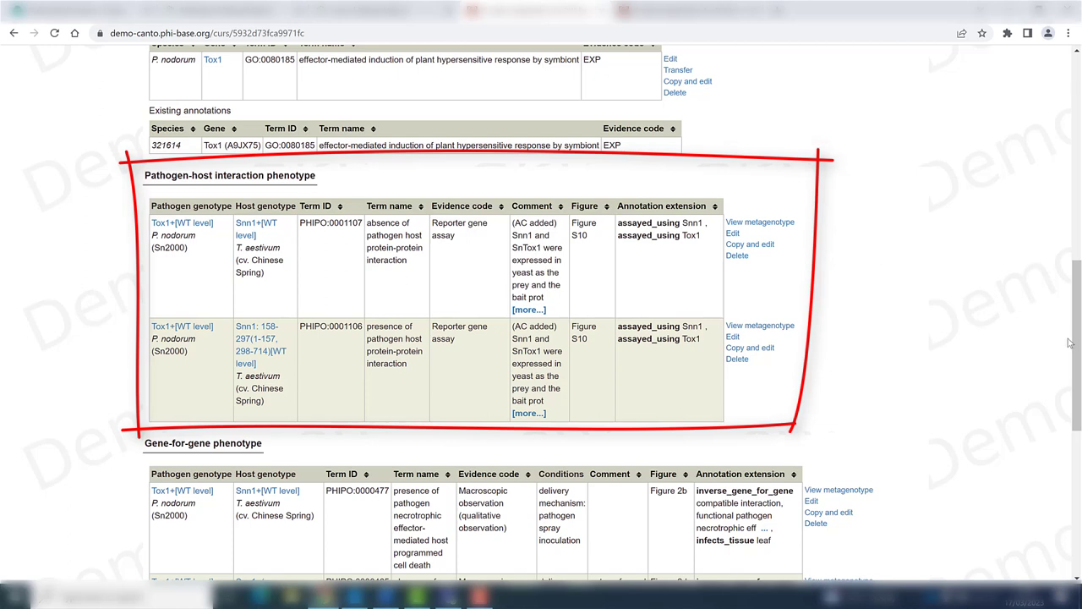
{"action": "scroll", "coordinate": [1078, 349], "scroll_direction": "down", "scroll_amount": 3}
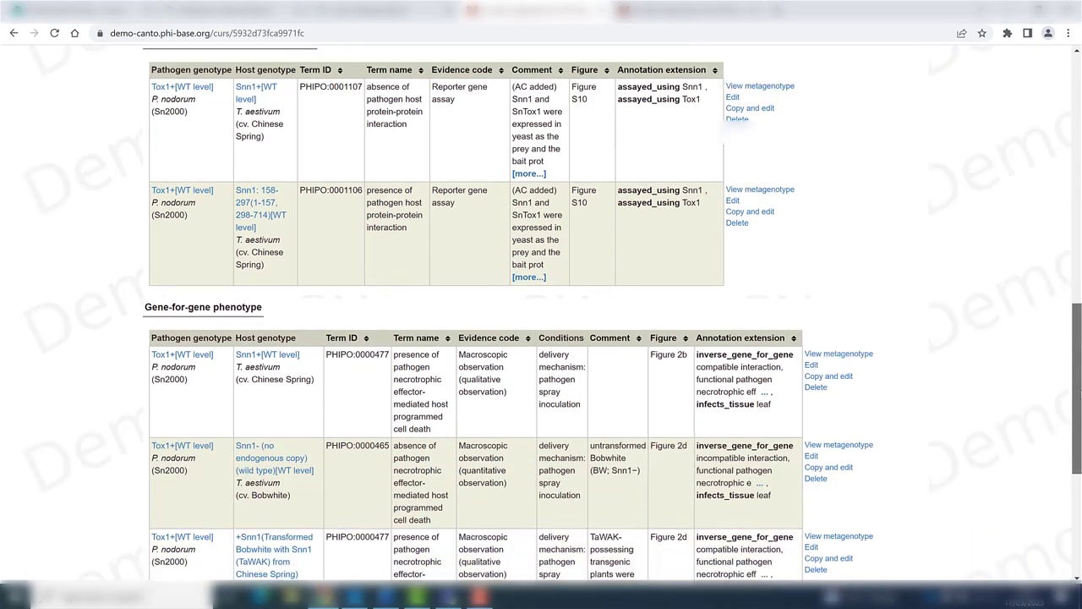
{"action": "scroll", "coordinate": [1078, 348], "scroll_direction": "down", "scroll_amount": 2}
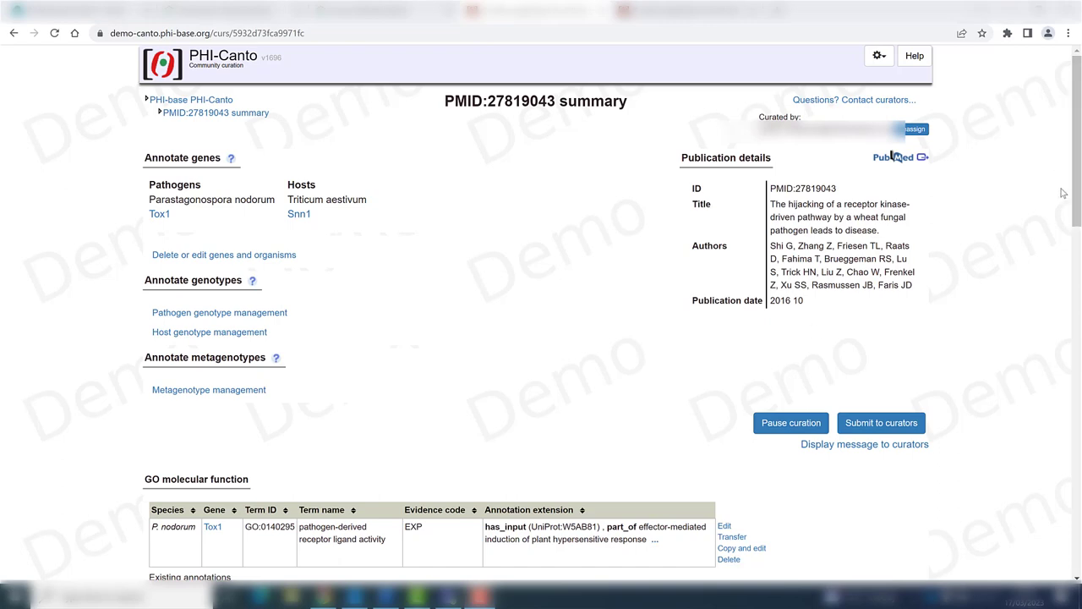
{"action": "left_click", "coordinate": [241, 391]}
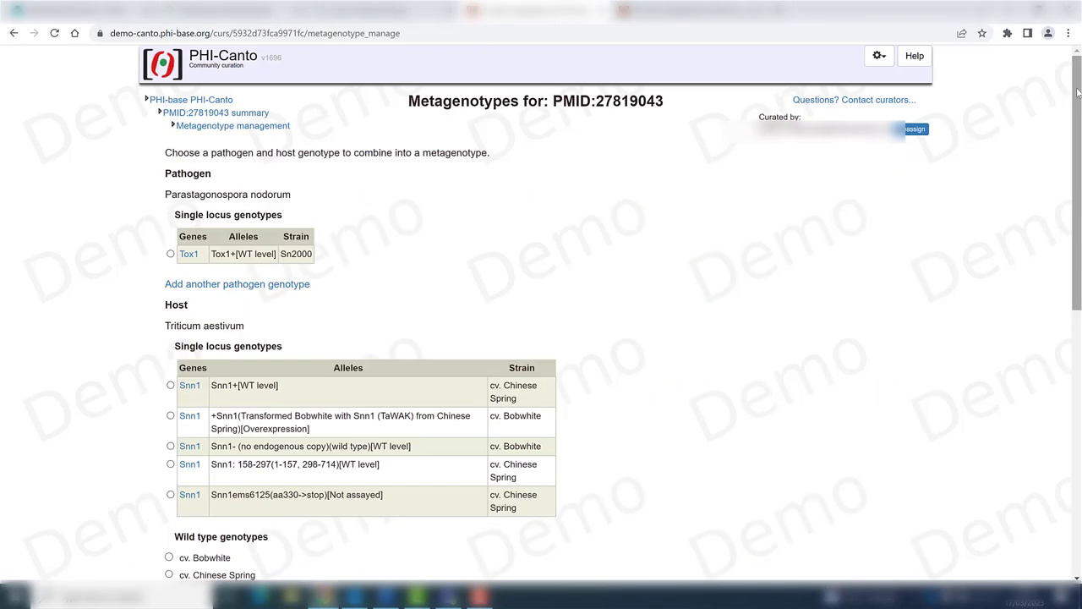
{"action": "left_click_drag", "start_coordinate": [1077, 88], "coordinate": [1079, 337]}
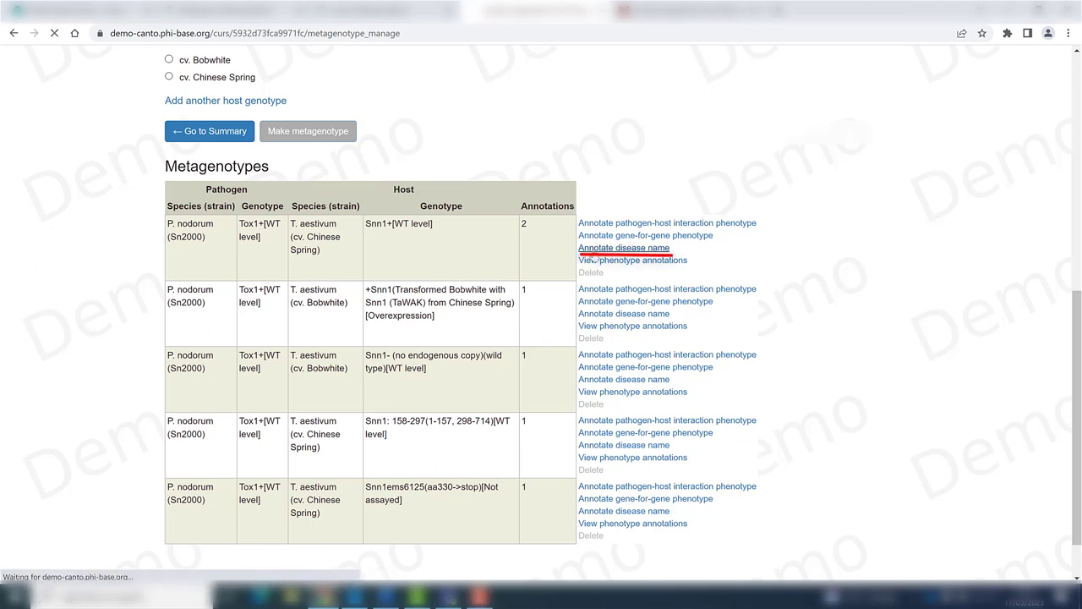
{"action": "left_click", "coordinate": [596, 251]}
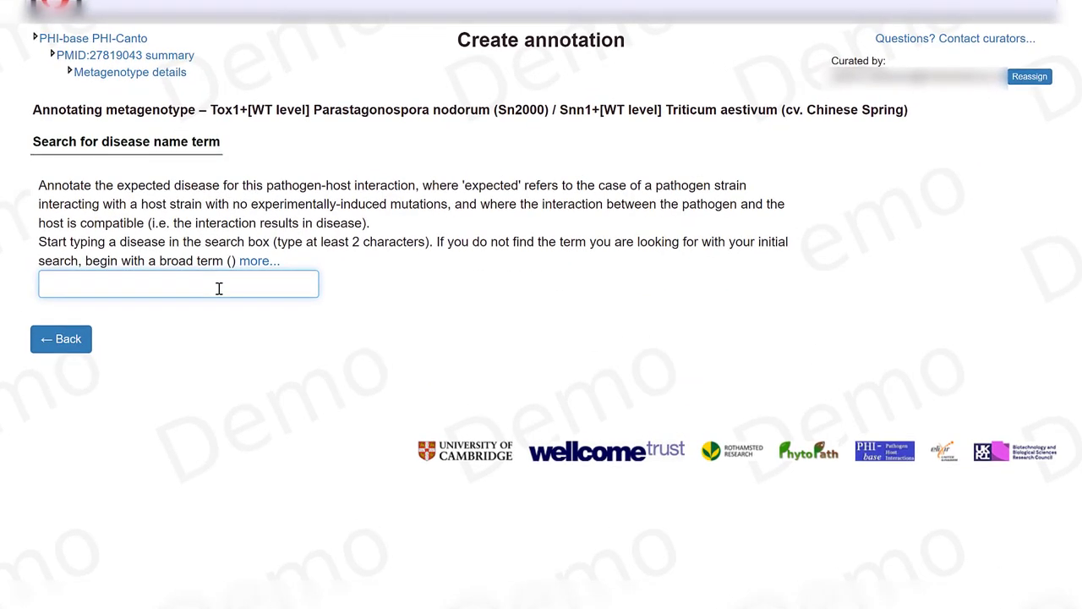
{"action": "type", "text": "septoria nodorum blotch"}
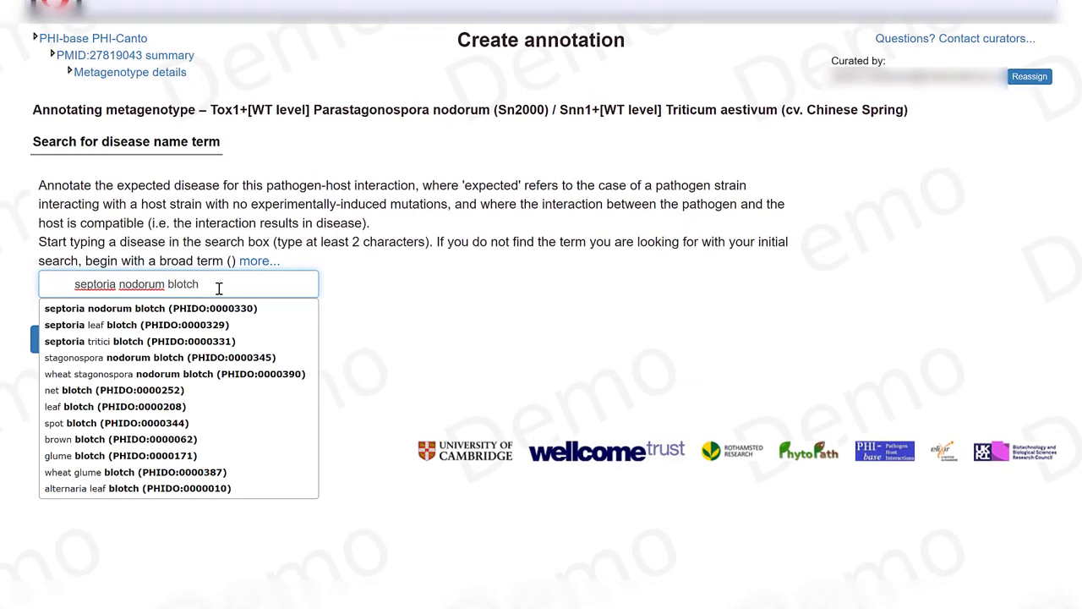
{"action": "left_click", "coordinate": [216, 307]}
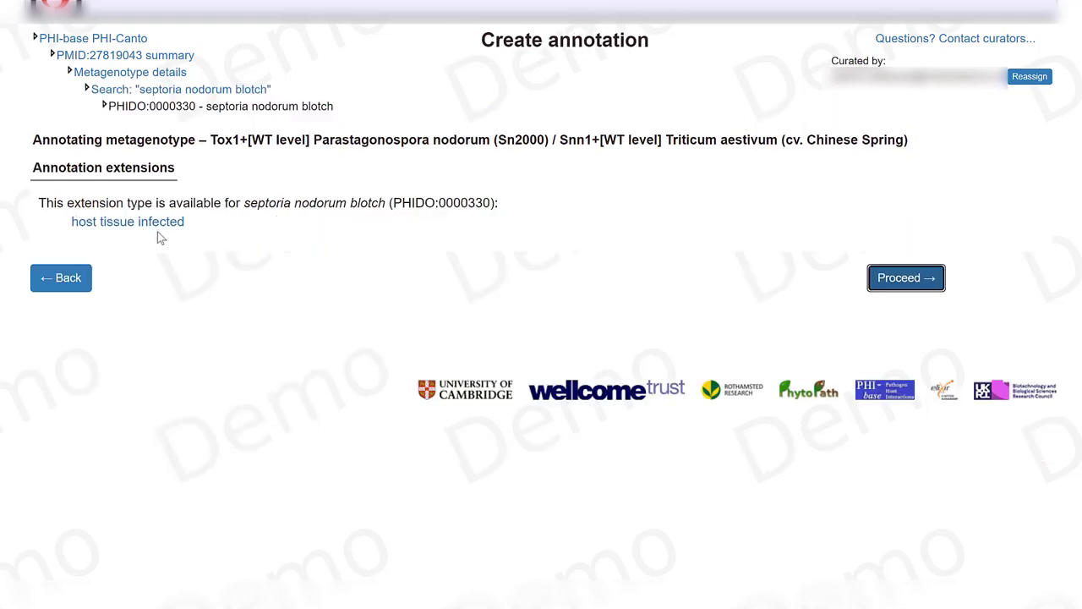
Add leaf (BTO:0000713) as the host tissue infected extension and finish the septoria nodorum blotch annotation without a figure or comment
{"action": "left_click", "coordinate": [167, 228]}
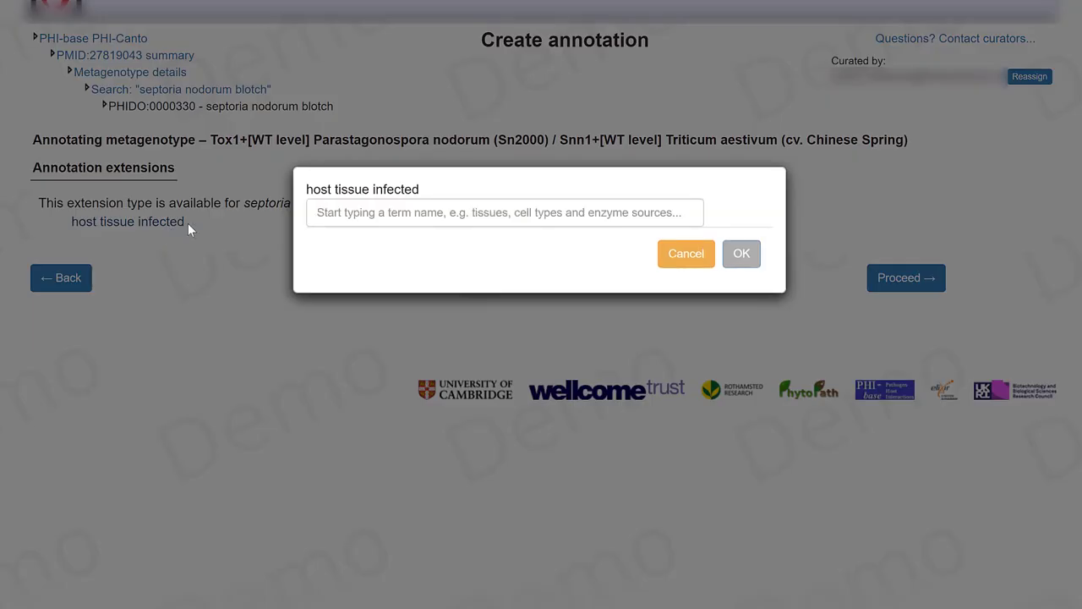
{"action": "left_click", "coordinate": [392, 217]}
{"action": "type", "text": "leaf"}
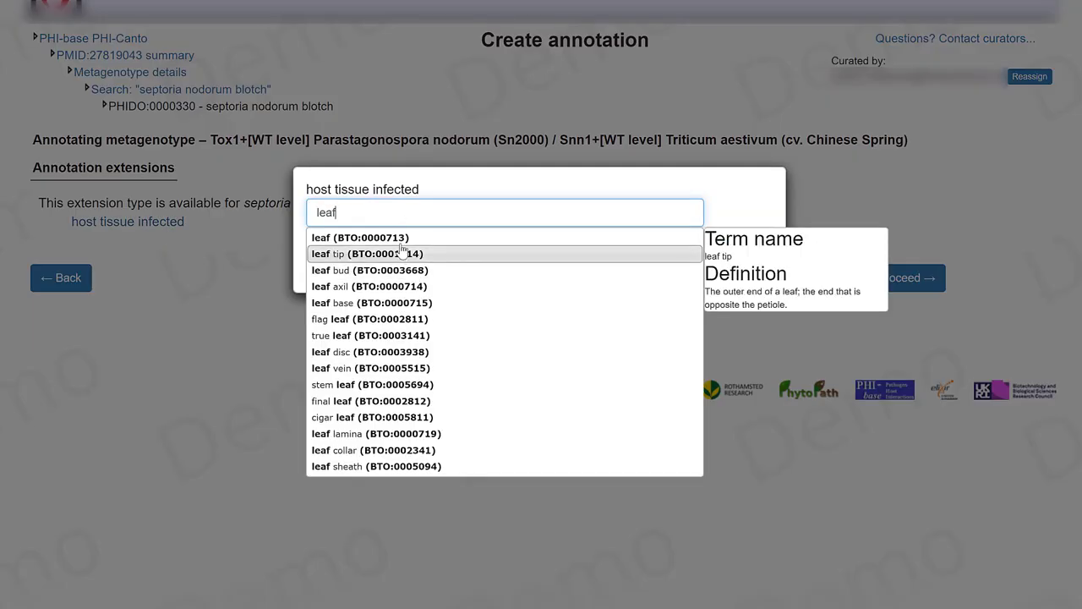
{"action": "left_click", "coordinate": [403, 237]}
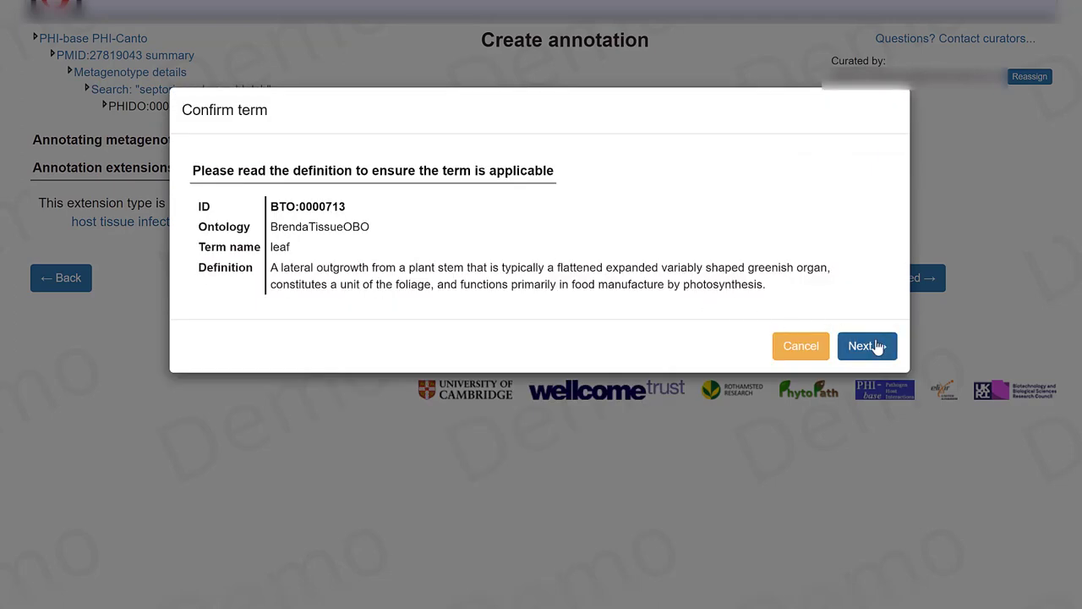
{"action": "left_click", "coordinate": [876, 347]}
{"action": "scroll", "coordinate": [877, 350], "scroll_direction": "down", "scroll_amount": 5}
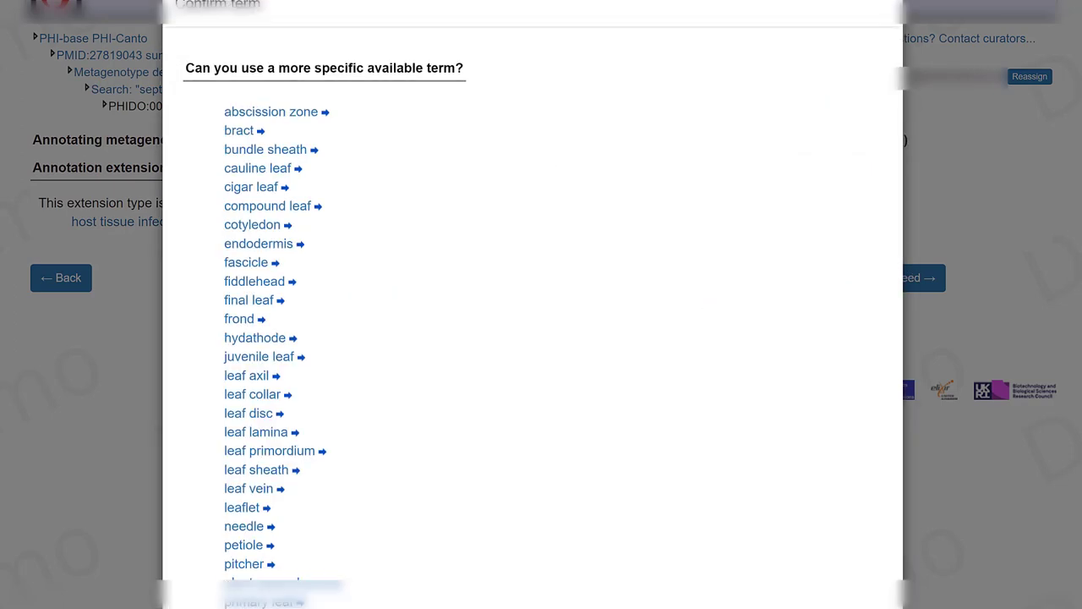
{"action": "left_click", "coordinate": [879, 601]}
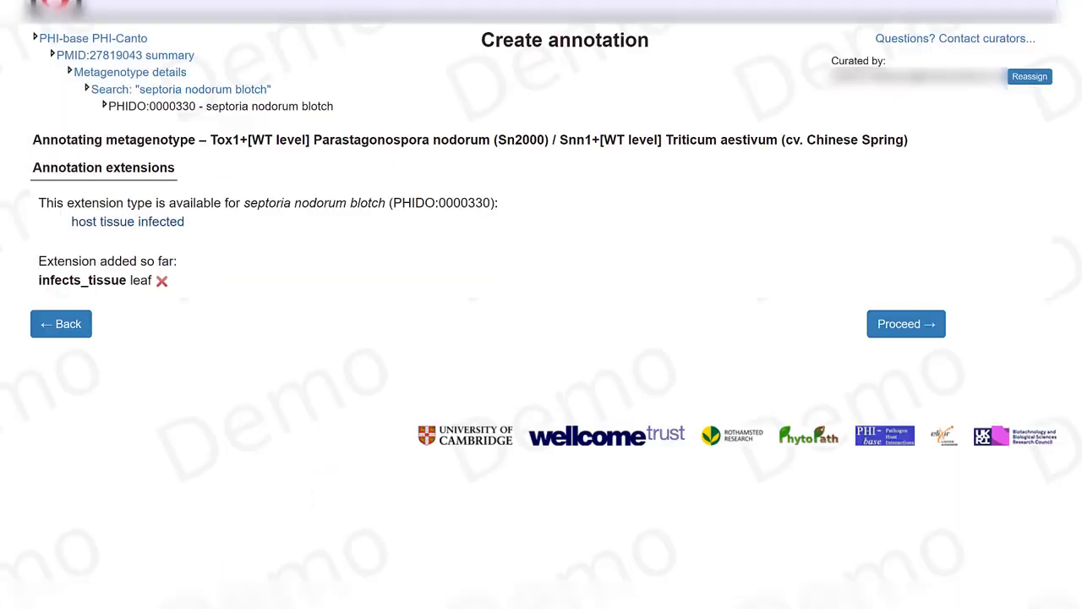
{"action": "left_click", "coordinate": [881, 323]}
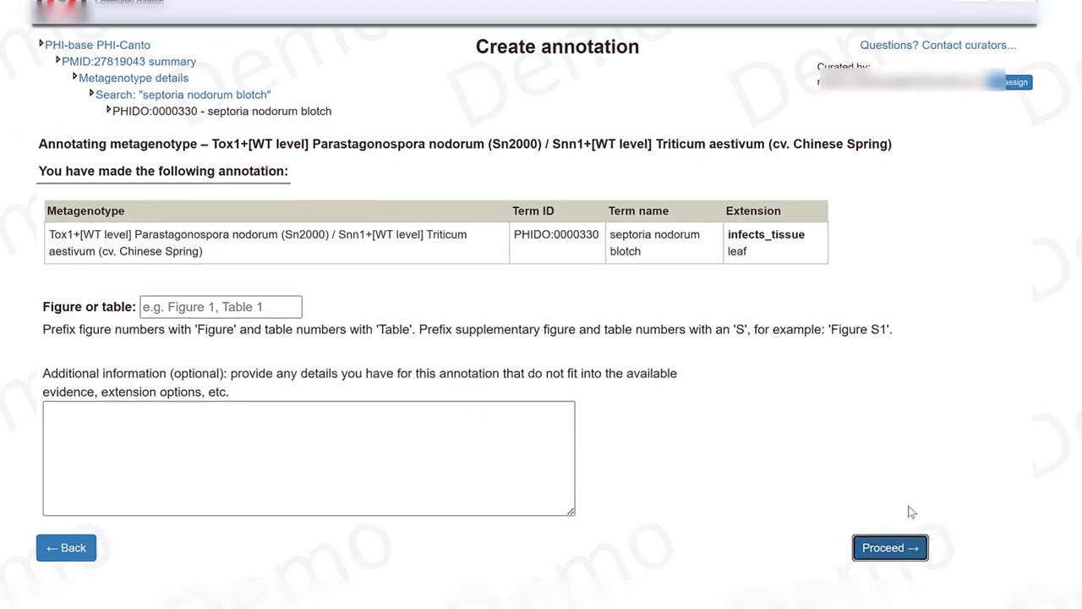
{"action": "left_click", "coordinate": [896, 553]}
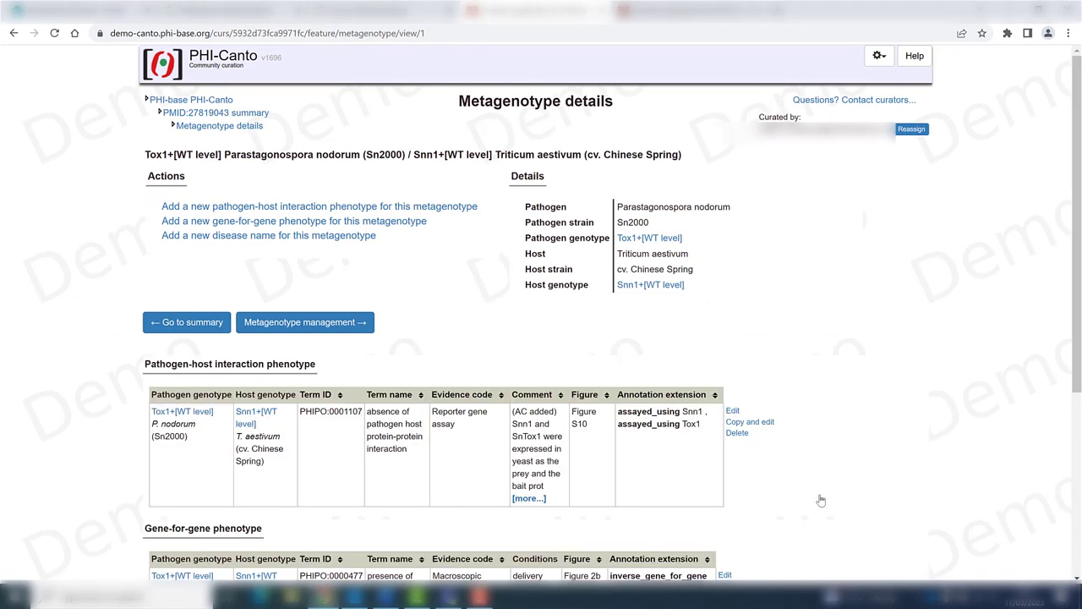
Look over the annotations on the metagenotype details page and open the help documentation from the PMID:27819043 summary
{"action": "left_click_drag", "start_coordinate": [1079, 330], "coordinate": [1078, 512]}
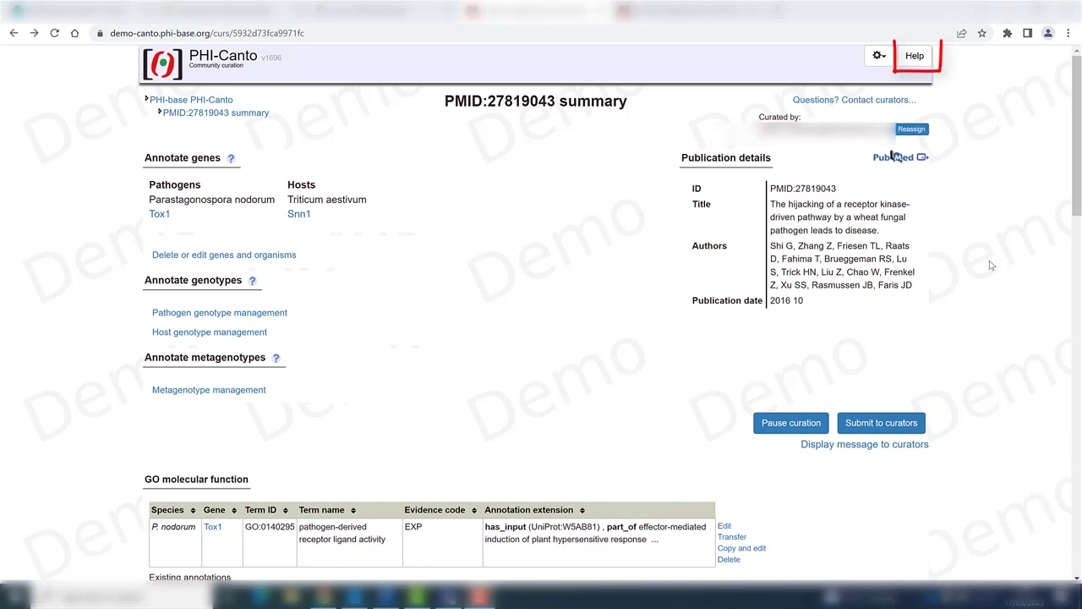
{"action": "left_click", "coordinate": [914, 56]}
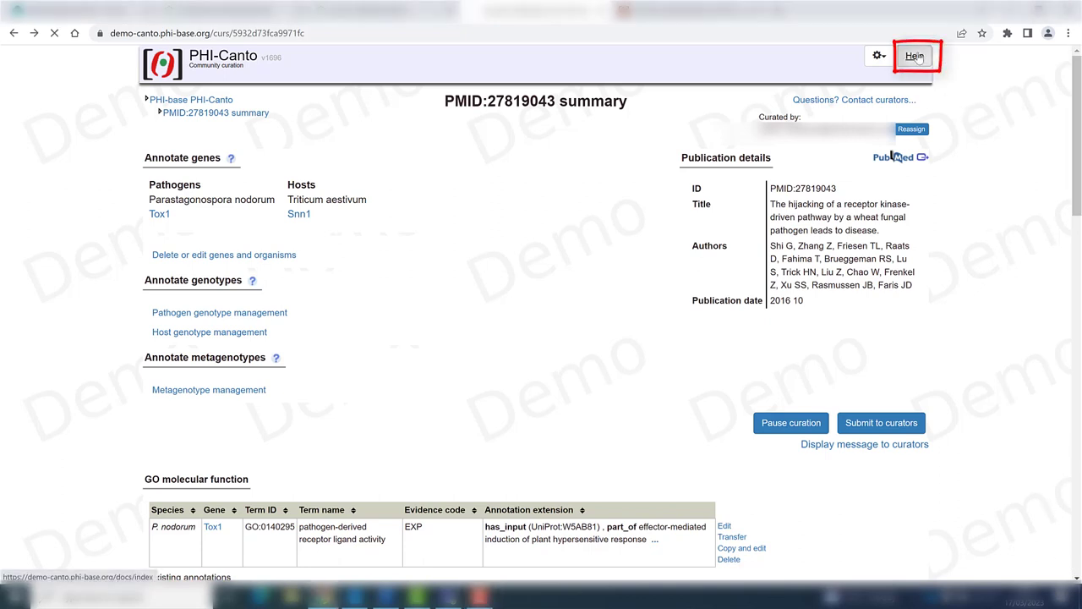